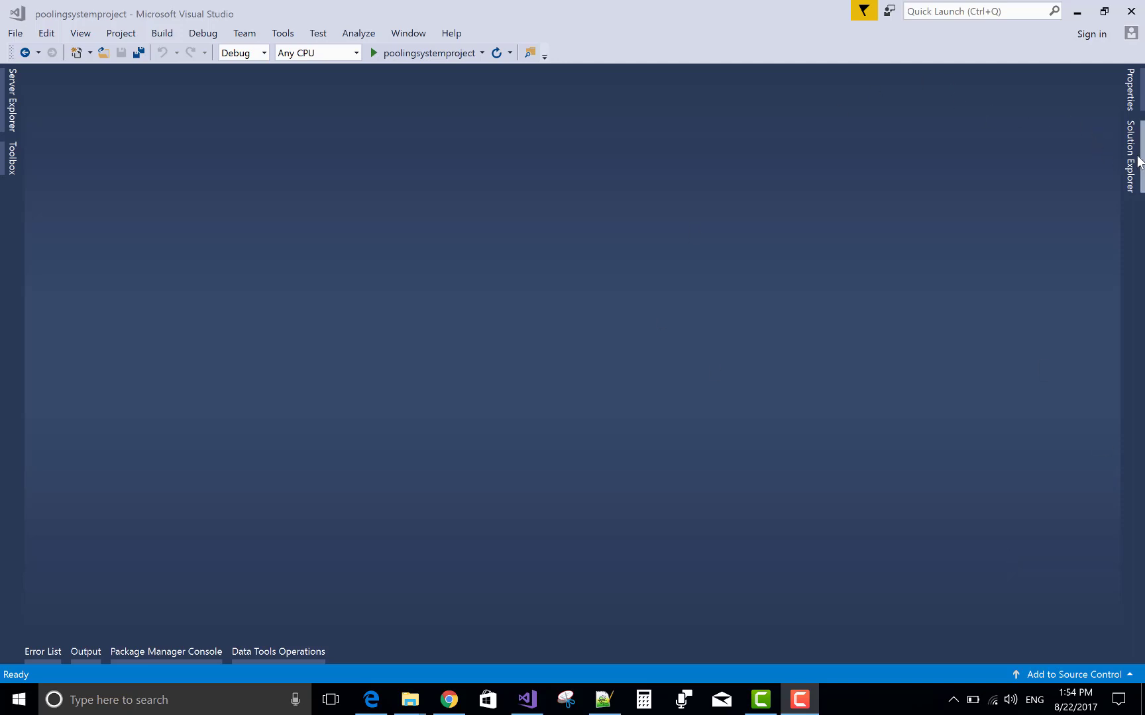
Switch 'Allow less secure apps' to ON in Edge's Google settings, then return to Gmail
{"action": "left_click", "coordinate": [371, 700]}
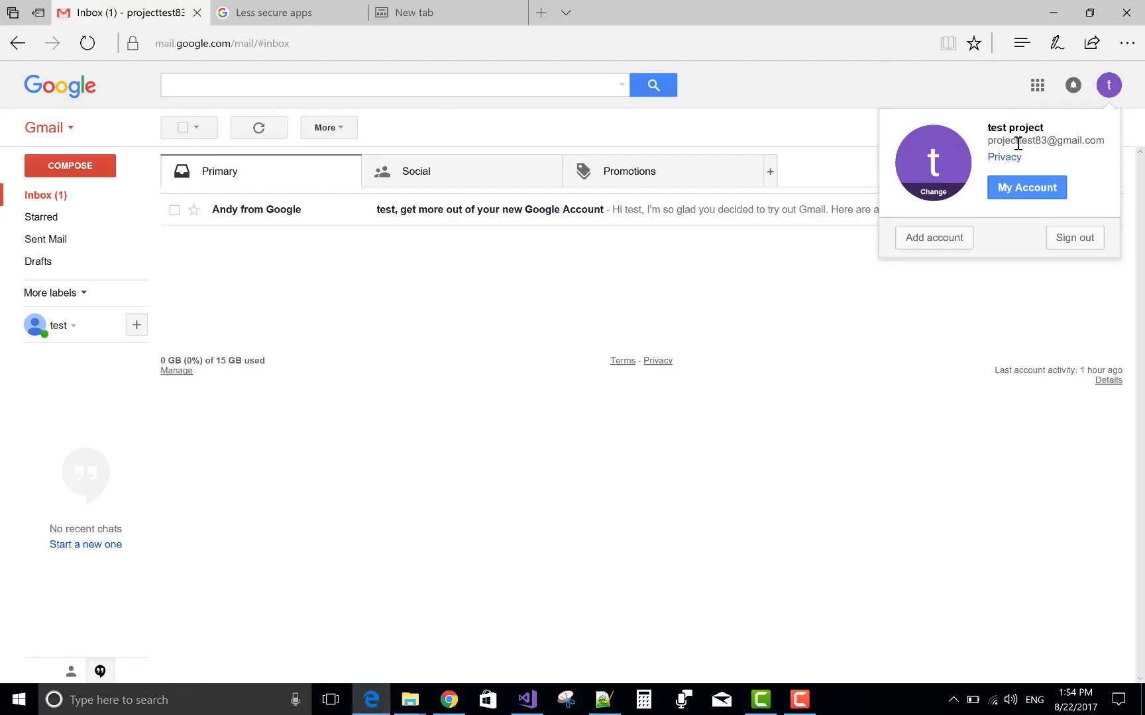
{"action": "left_click", "coordinate": [891, 92]}
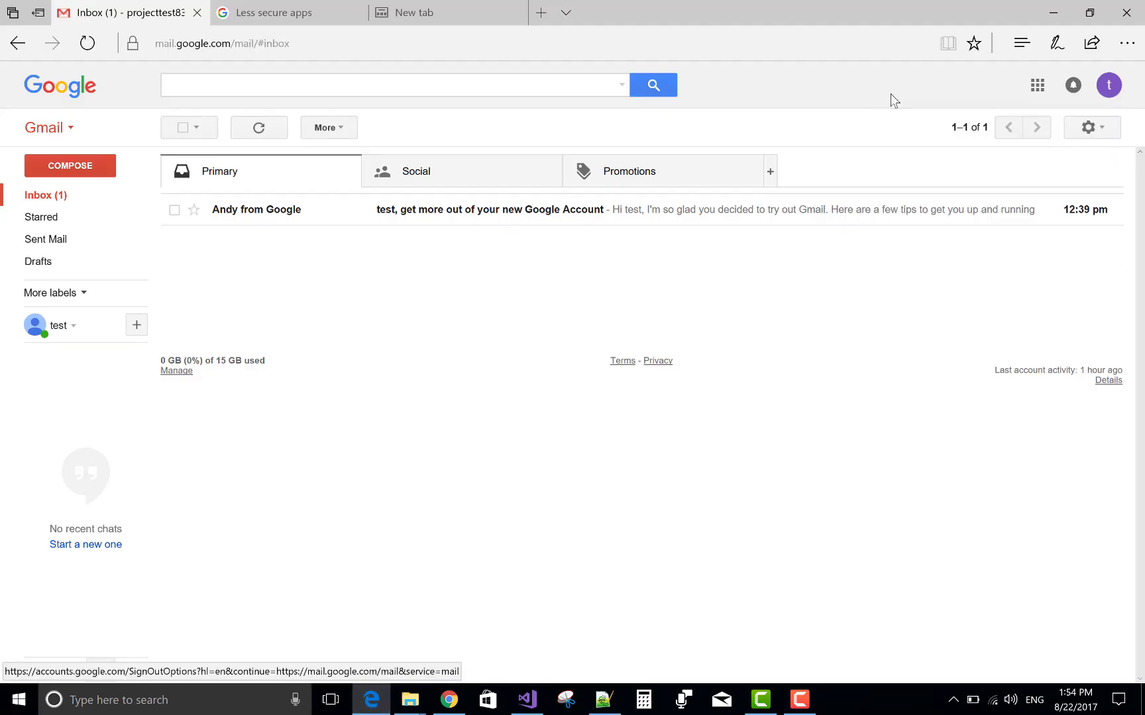
{"action": "left_click", "coordinate": [313, 9]}
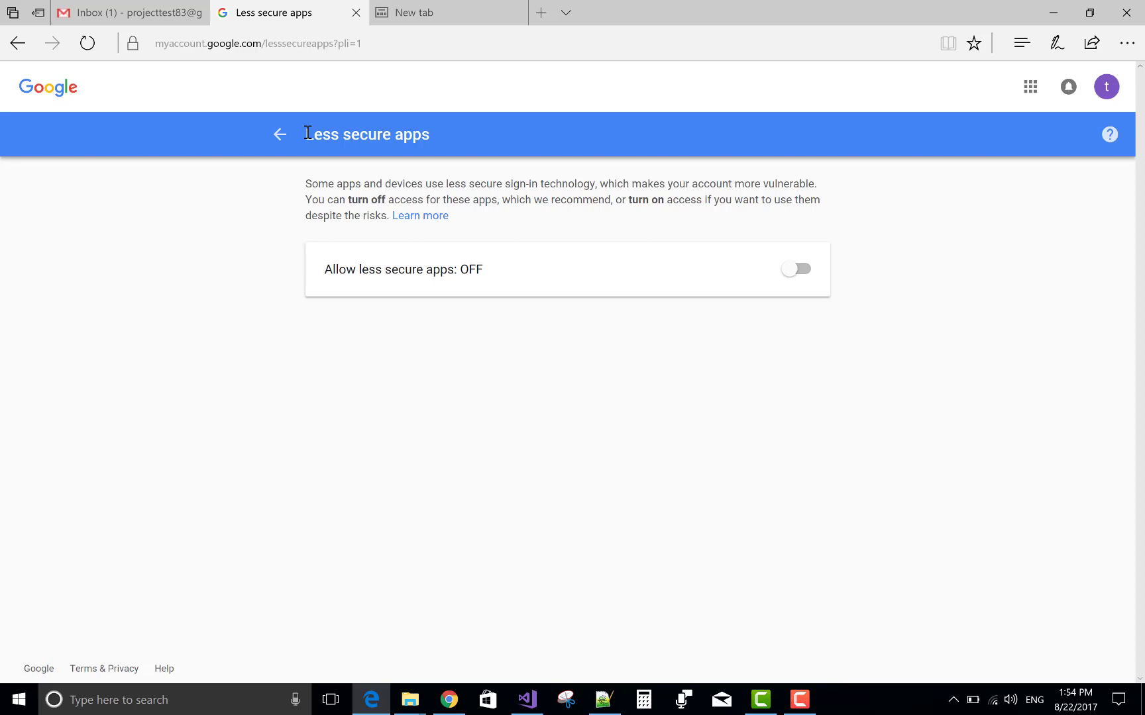
{"action": "left_click_drag", "start_coordinate": [307, 133], "coordinate": [431, 134]}
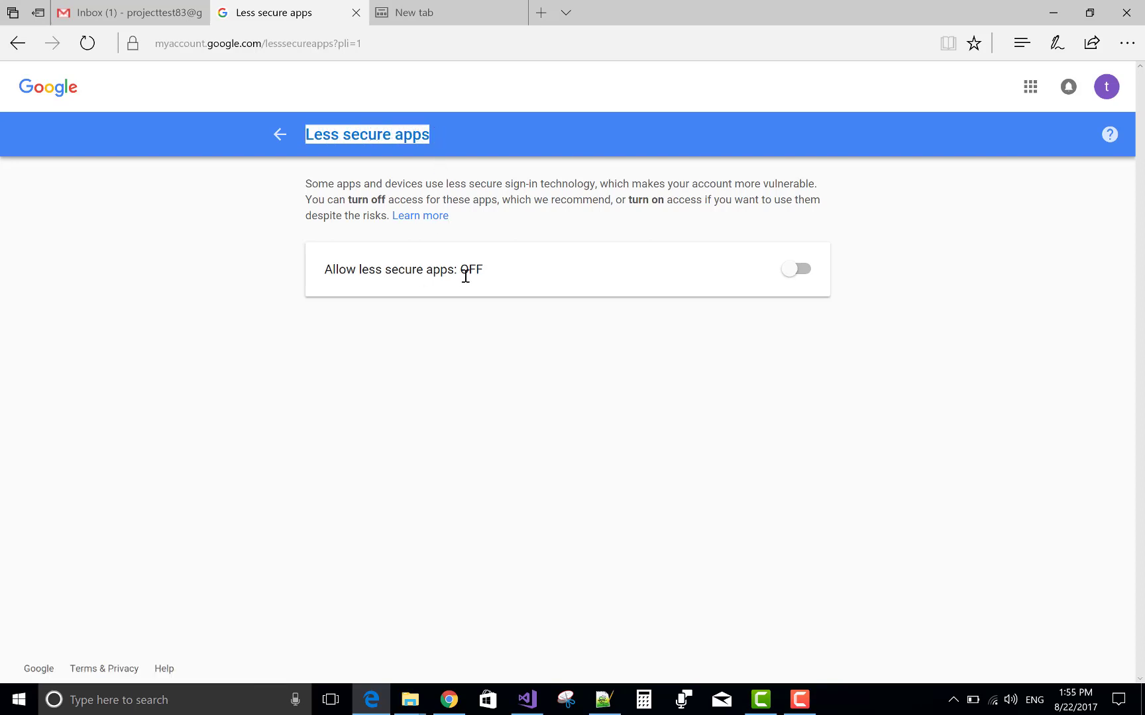
{"action": "left_click", "coordinate": [804, 272]}
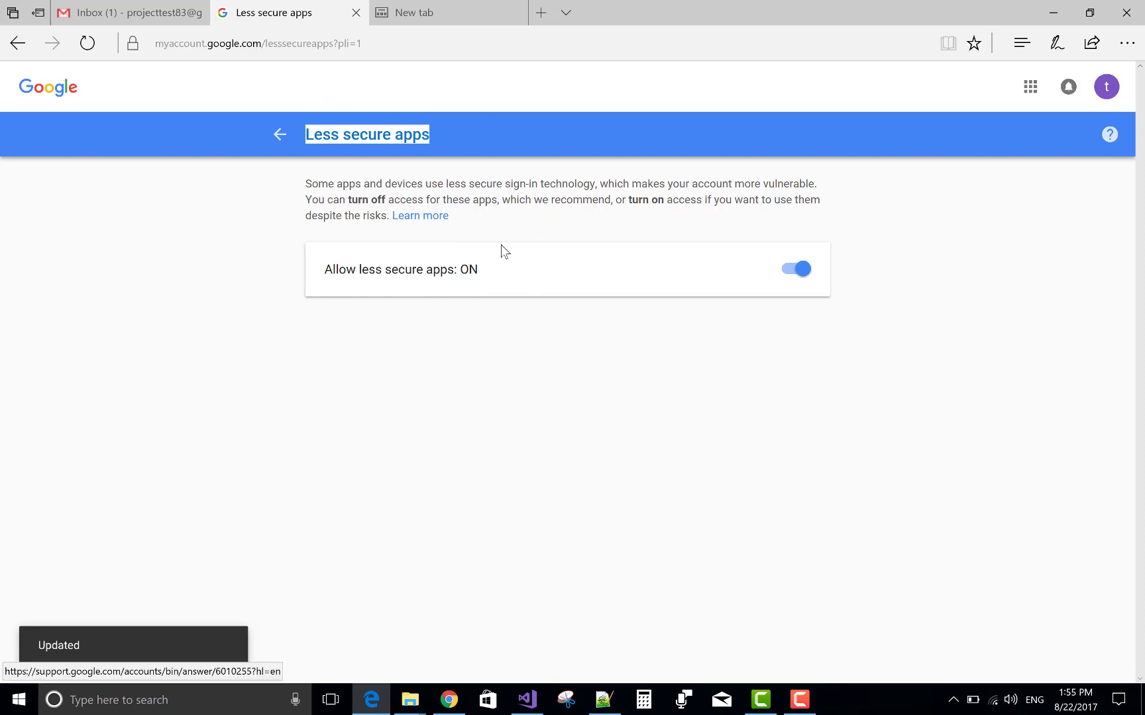
{"action": "left_click", "coordinate": [140, 13]}
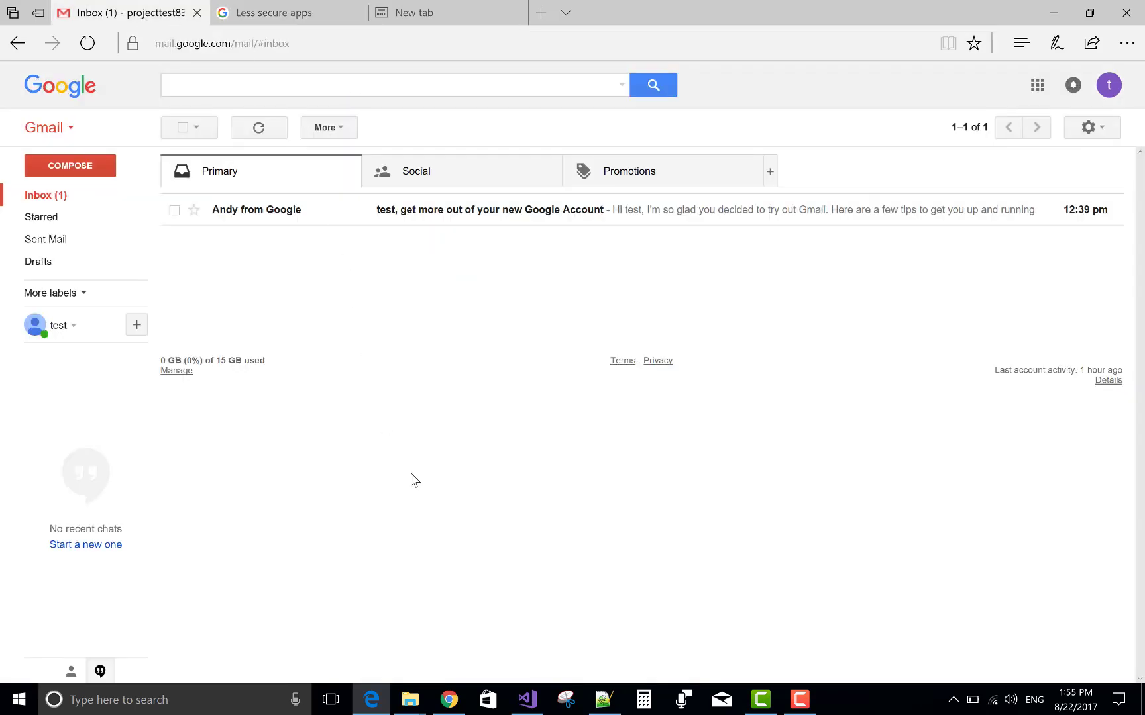
Collapse Data and Controllers in Solution Explorer and show poolingsystemproject's context menu
{"action": "left_click", "coordinate": [527, 700]}
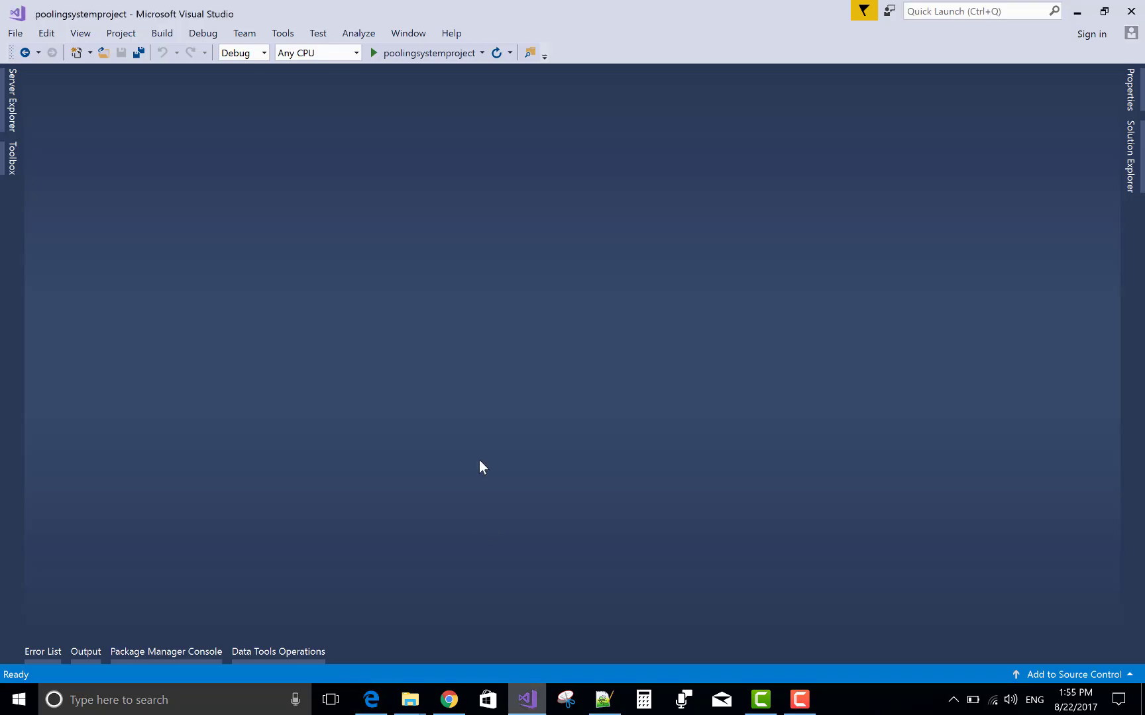
{"action": "left_click", "coordinate": [1129, 156]}
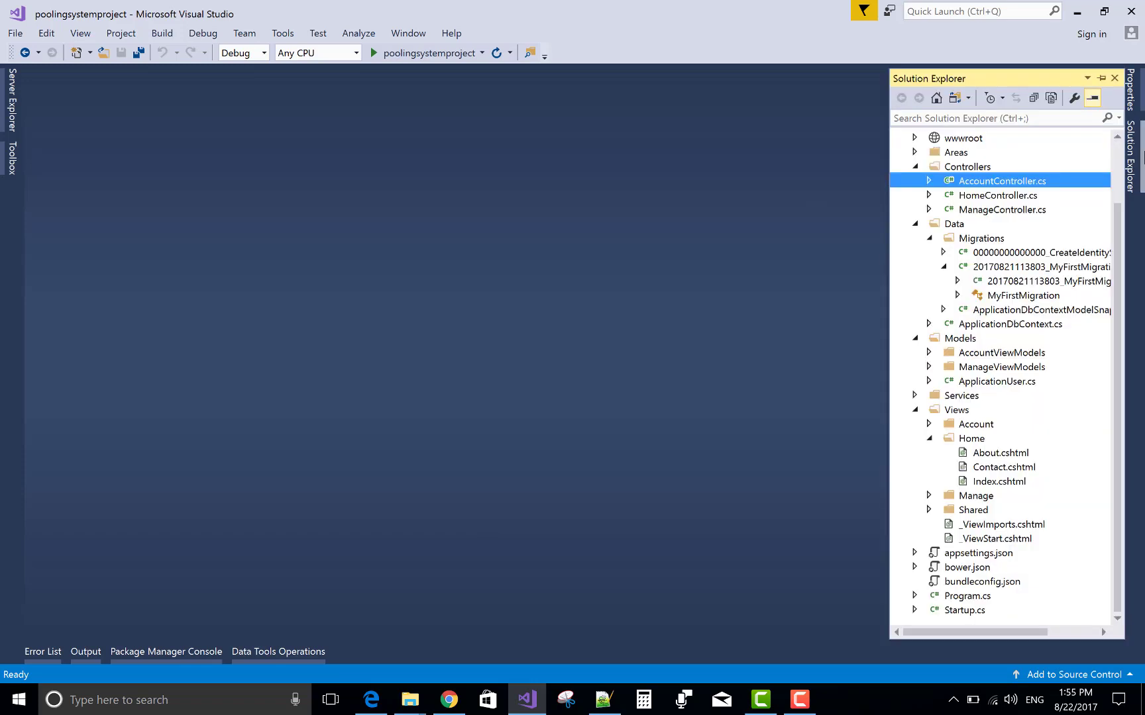
{"action": "scroll", "coordinate": [1044, 216], "scroll_direction": "up", "scroll_amount": 2}
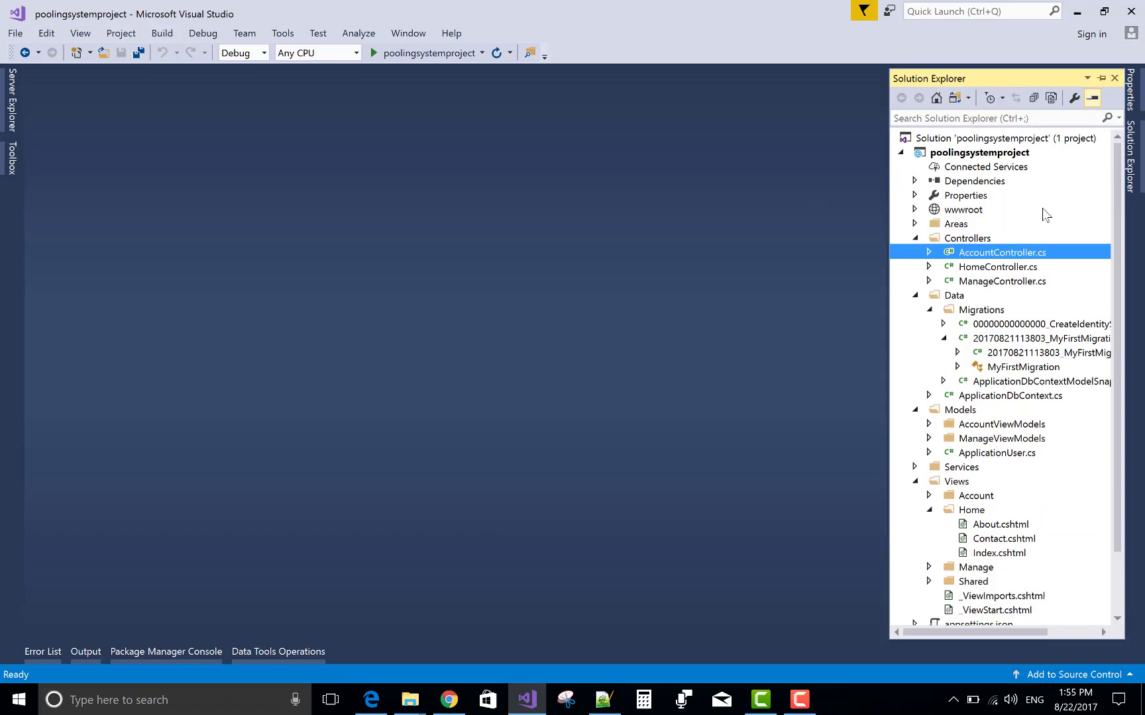
{"action": "left_click", "coordinate": [914, 296]}
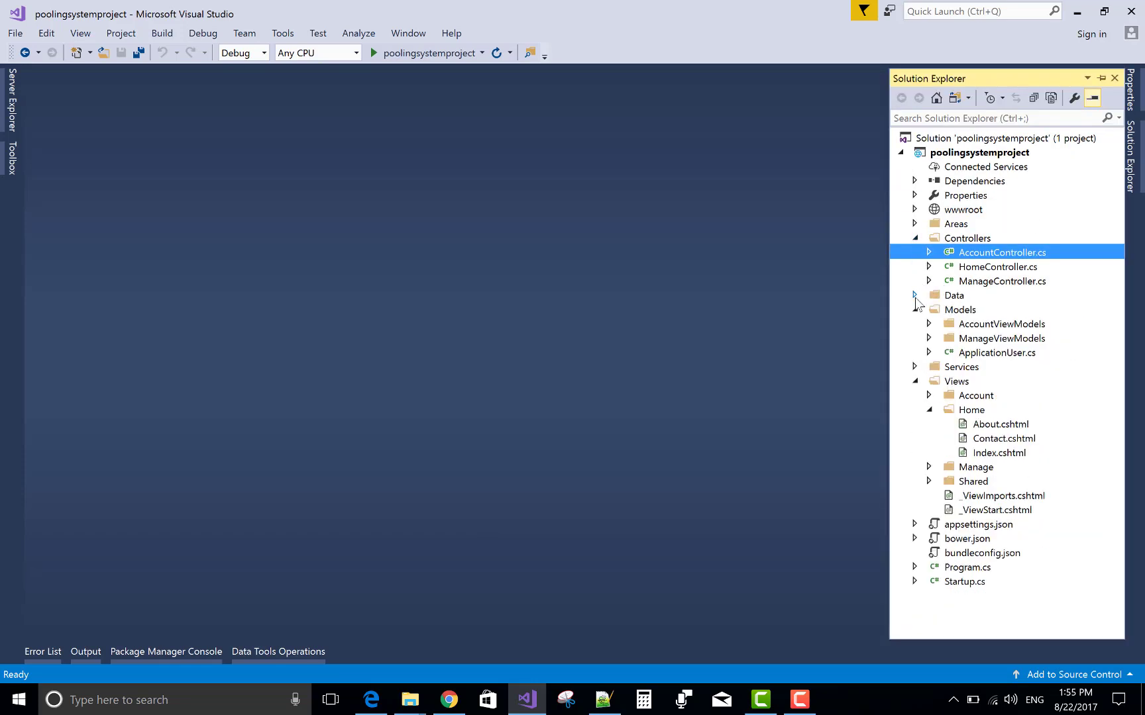
{"action": "left_click", "coordinate": [915, 237]}
{"action": "right_click", "coordinate": [986, 155]}
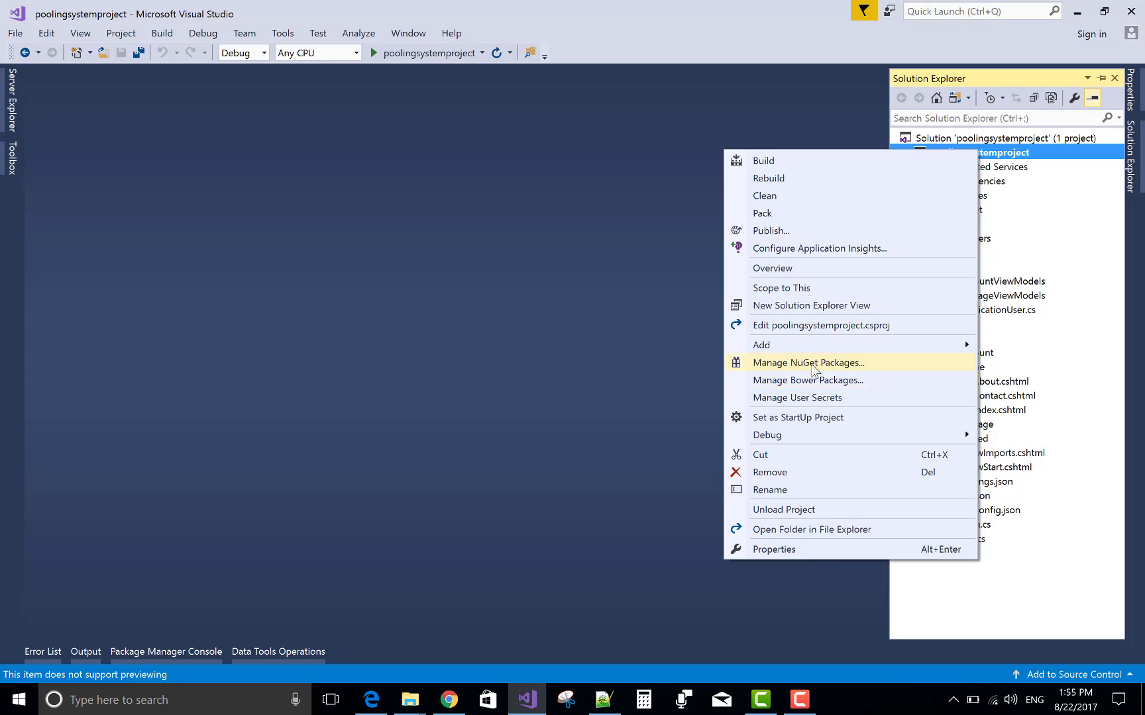
Search nuget.org for 'mailkit' in the NuGet Package Manager and select MailKit
{"action": "left_click", "coordinate": [811, 363]}
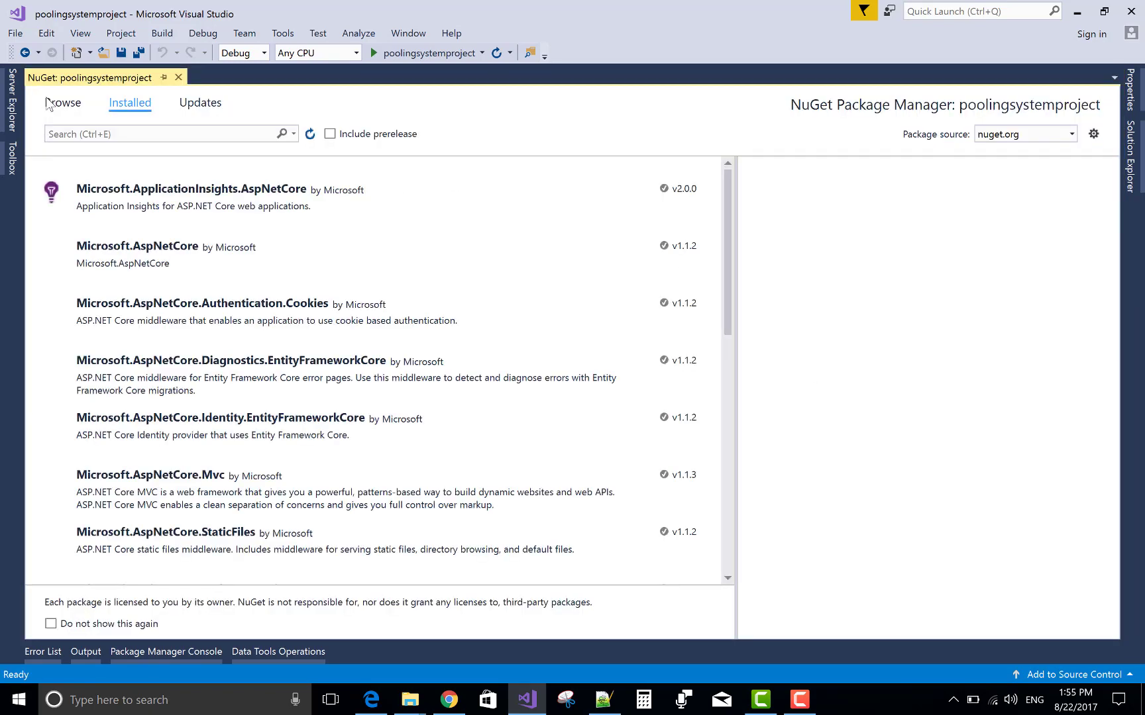
{"action": "left_click", "coordinate": [61, 104]}
{"action": "left_click", "coordinate": [78, 132]}
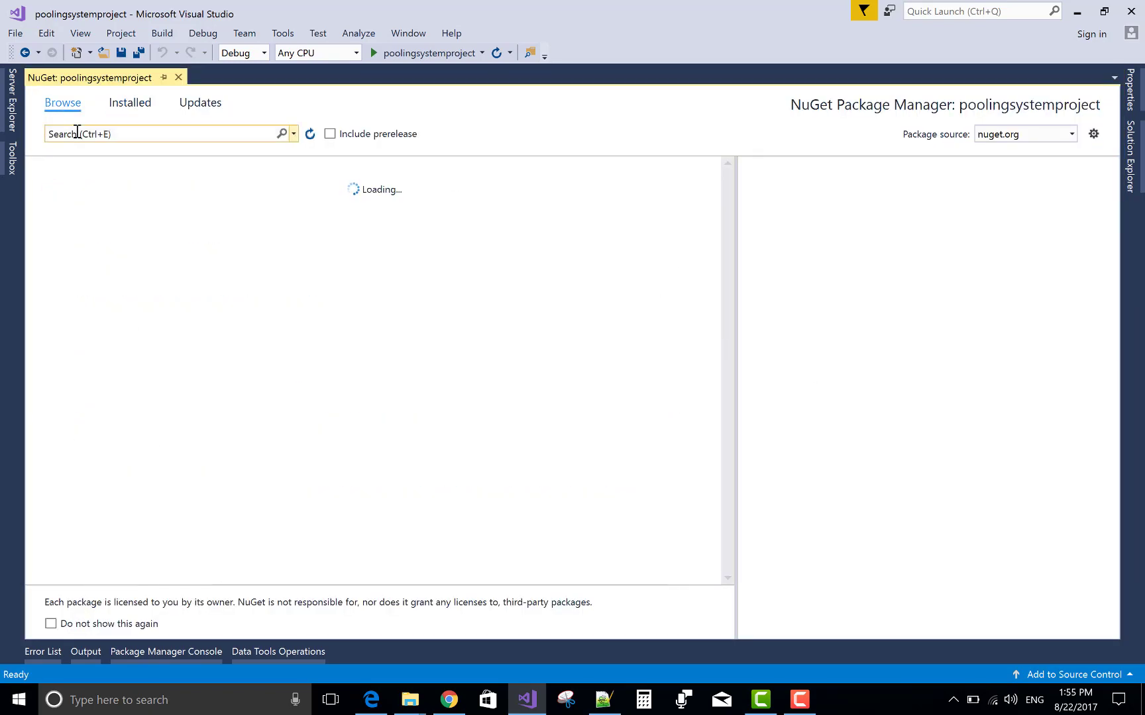
{"action": "type", "text": "mai"}
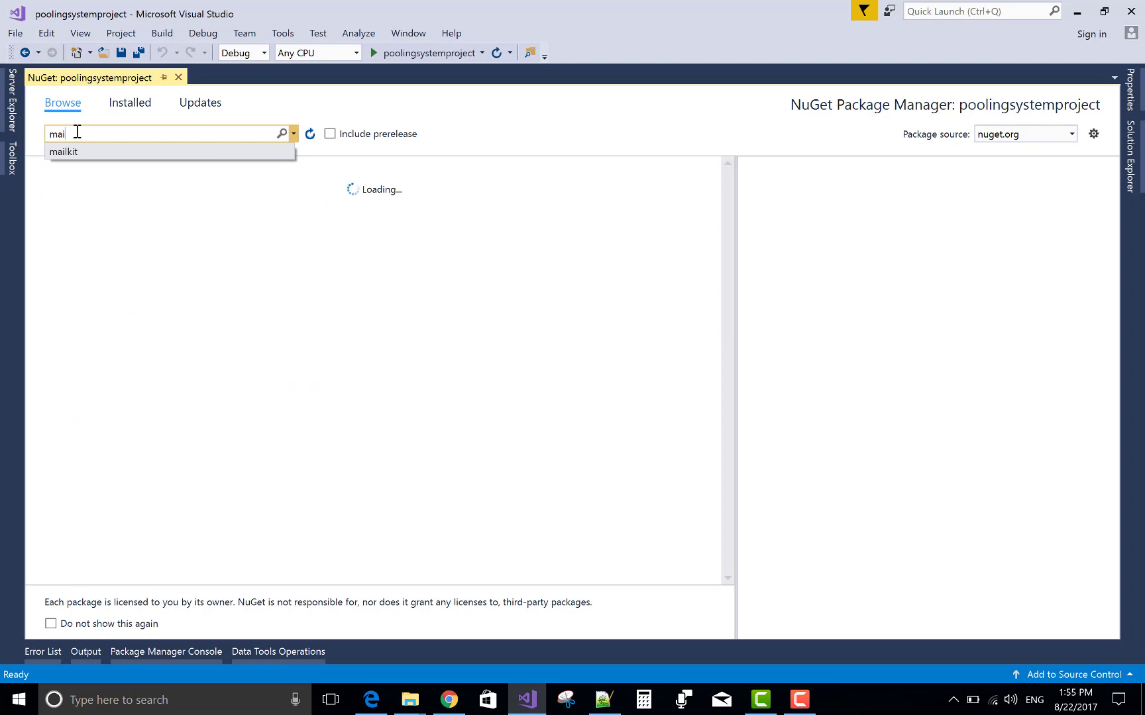
{"action": "type", "text": "lkit"}
{"action": "left_click", "coordinate": [110, 151]}
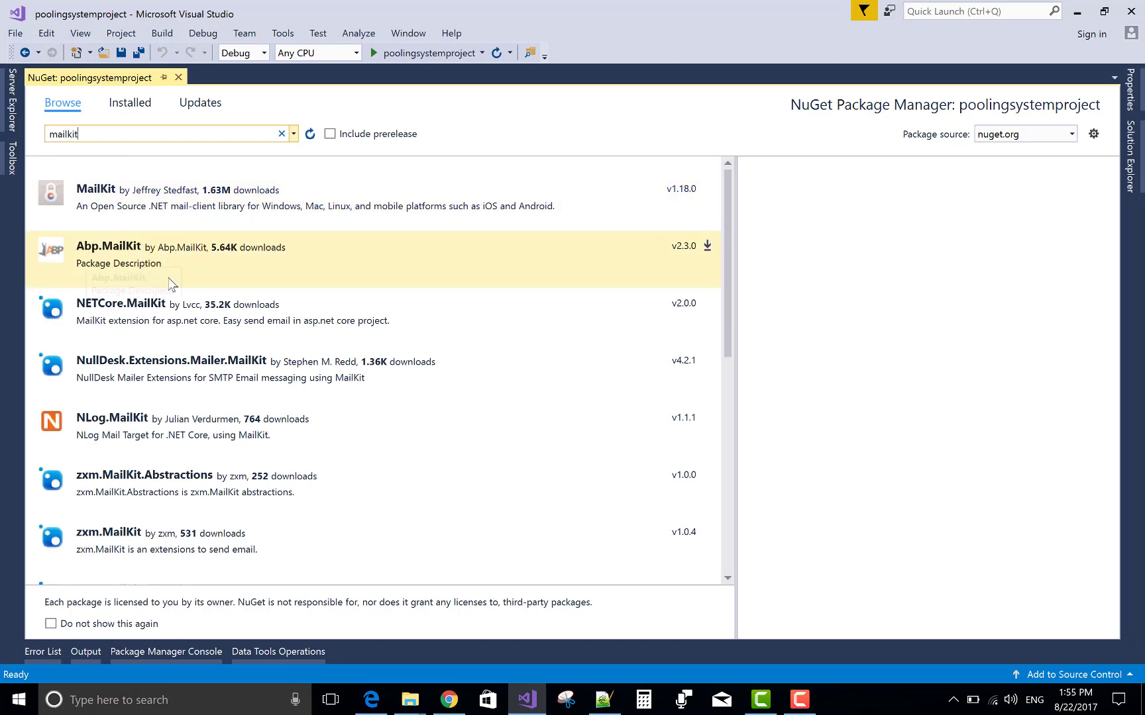
{"action": "left_click", "coordinate": [161, 210]}
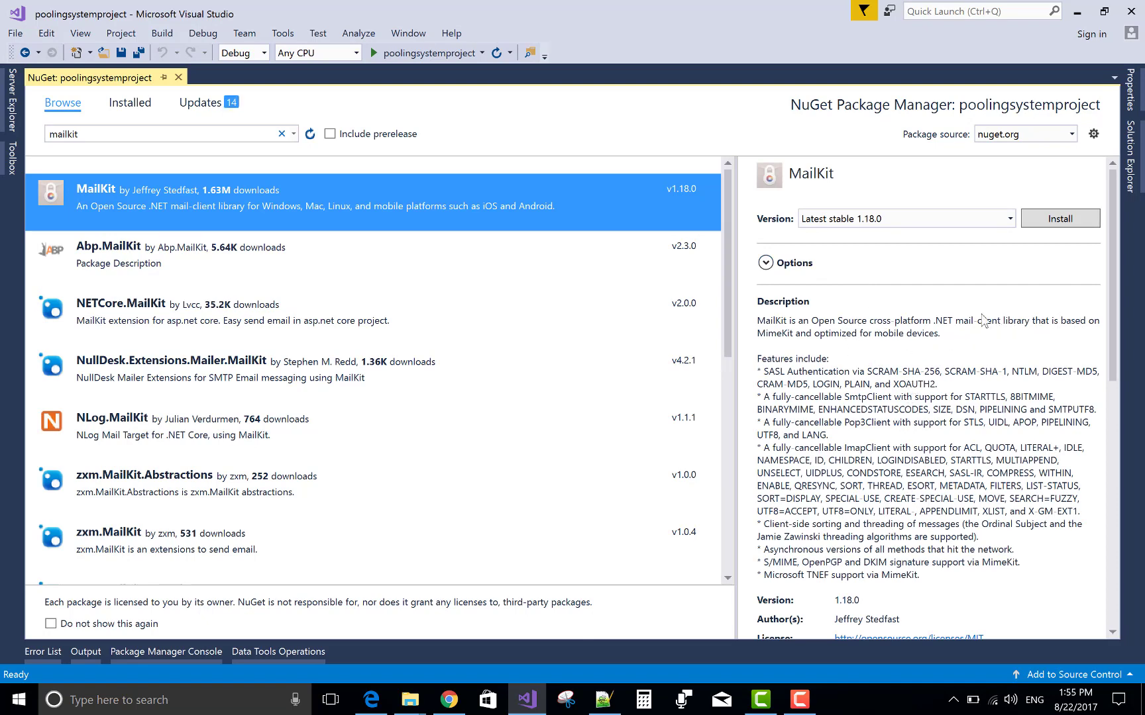
{"action": "scroll", "coordinate": [981, 312], "scroll_direction": "down", "scroll_amount": 2}
{"action": "scroll", "coordinate": [981, 312], "scroll_direction": "down", "scroll_amount": 2}
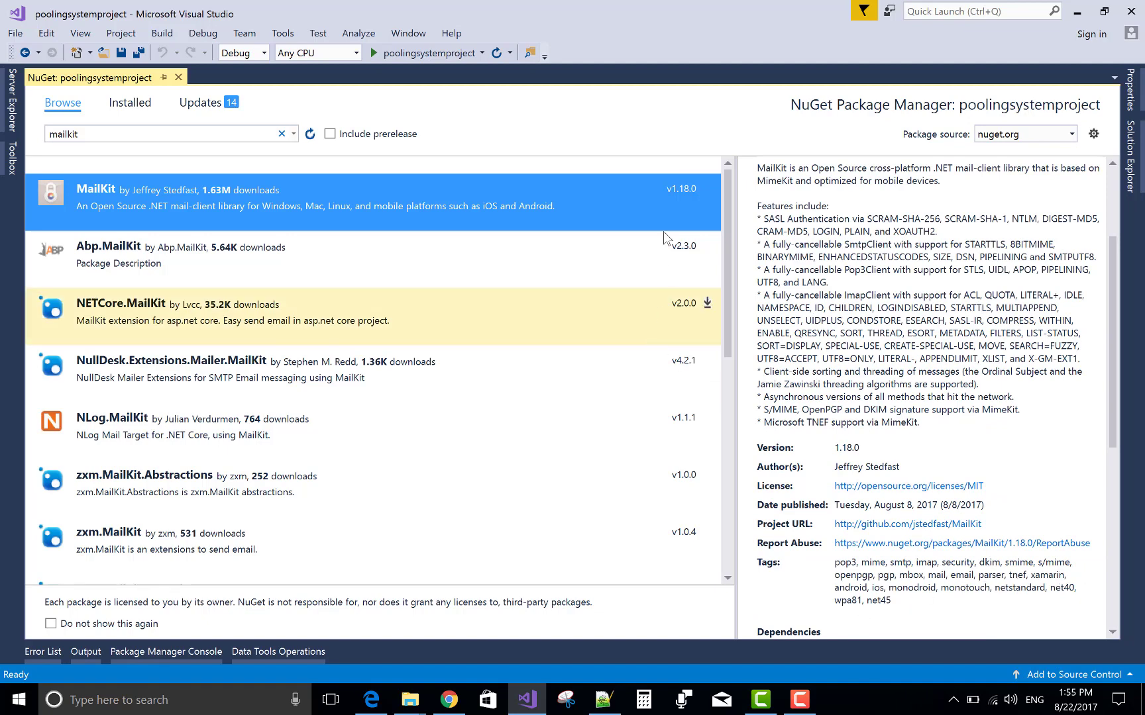
{"action": "scroll", "coordinate": [888, 278], "scroll_direction": "up", "scroll_amount": 2}
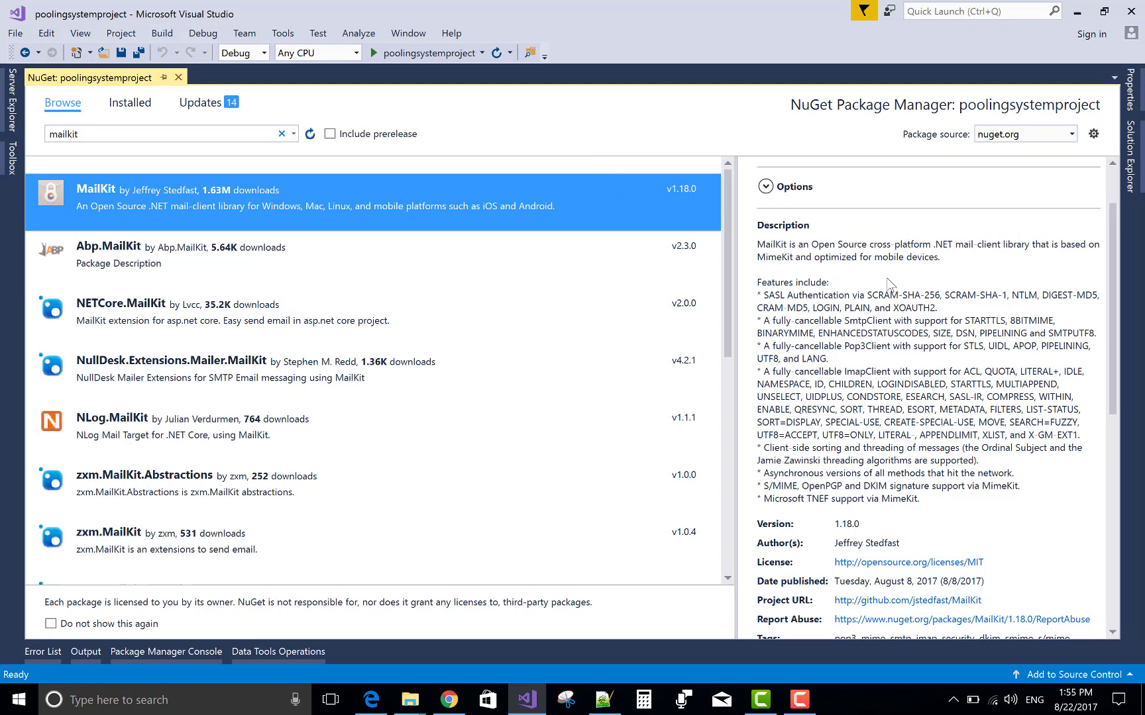
{"action": "scroll", "coordinate": [891, 285], "scroll_direction": "up", "scroll_amount": 2}
Install MailKit 1.18.0, accept the license terms, and auto-hide the Output pane
{"action": "left_click", "coordinate": [1062, 218]}
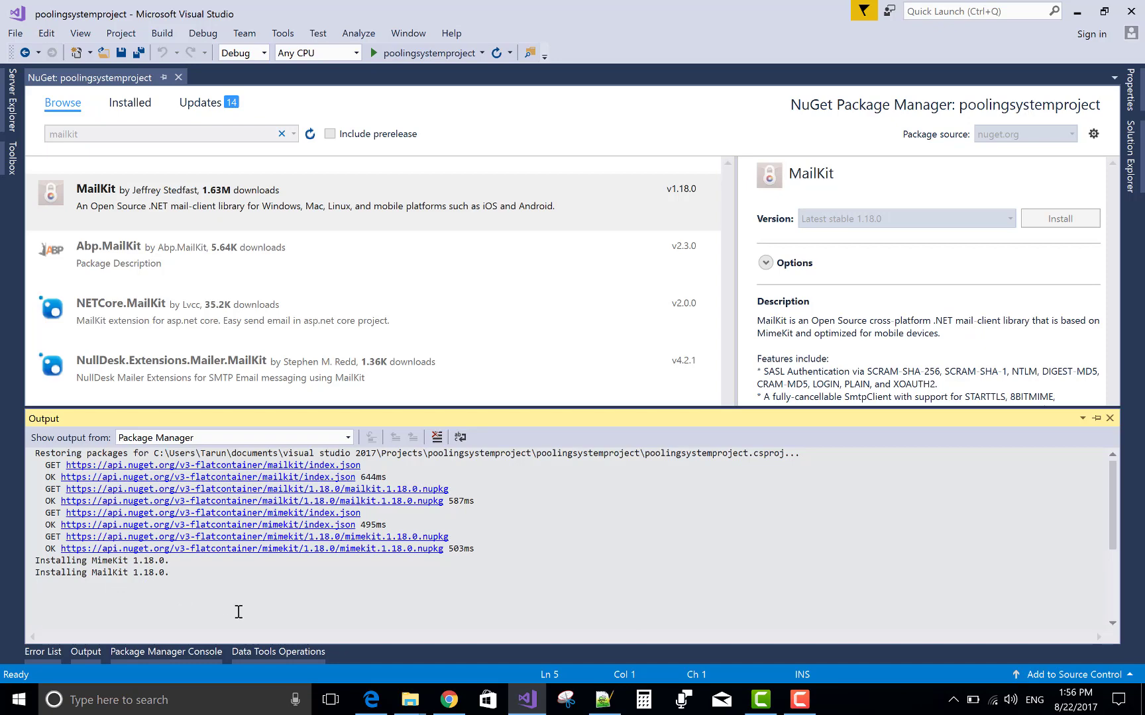
{"action": "left_click", "coordinate": [628, 497]}
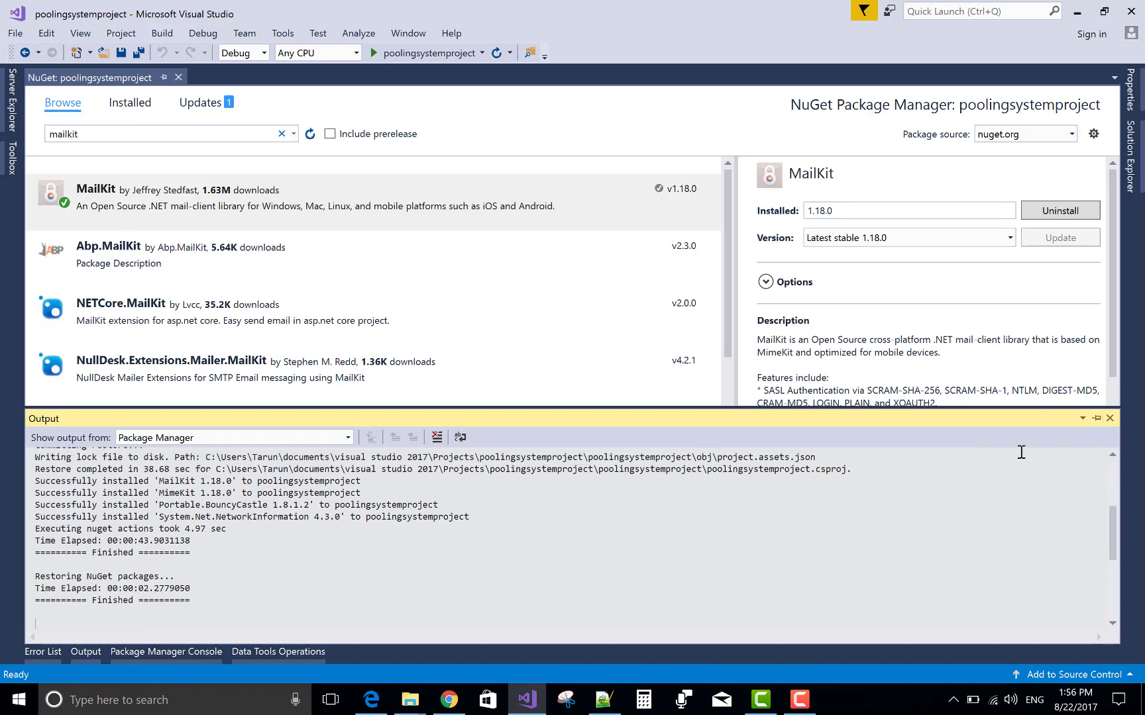
{"action": "left_click", "coordinate": [1097, 418]}
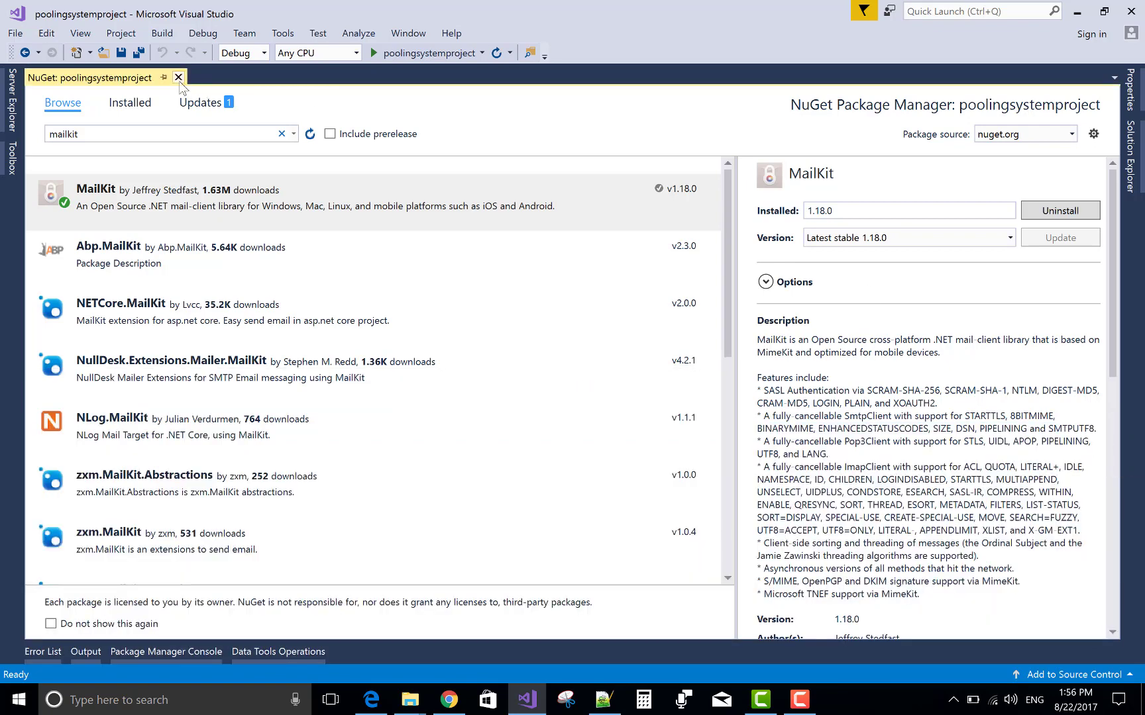
Close the NuGet tab, then collapse Models and expand Controllers in Solution Explorer
{"action": "left_click", "coordinate": [178, 79]}
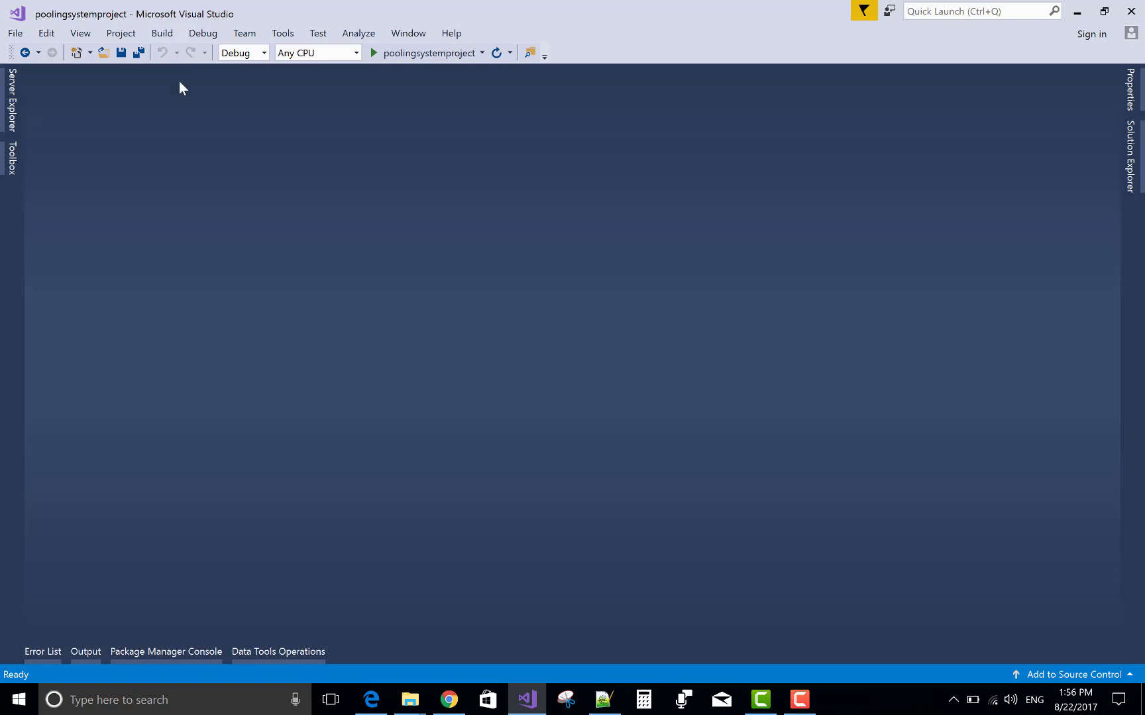
{"action": "left_click", "coordinate": [1130, 157]}
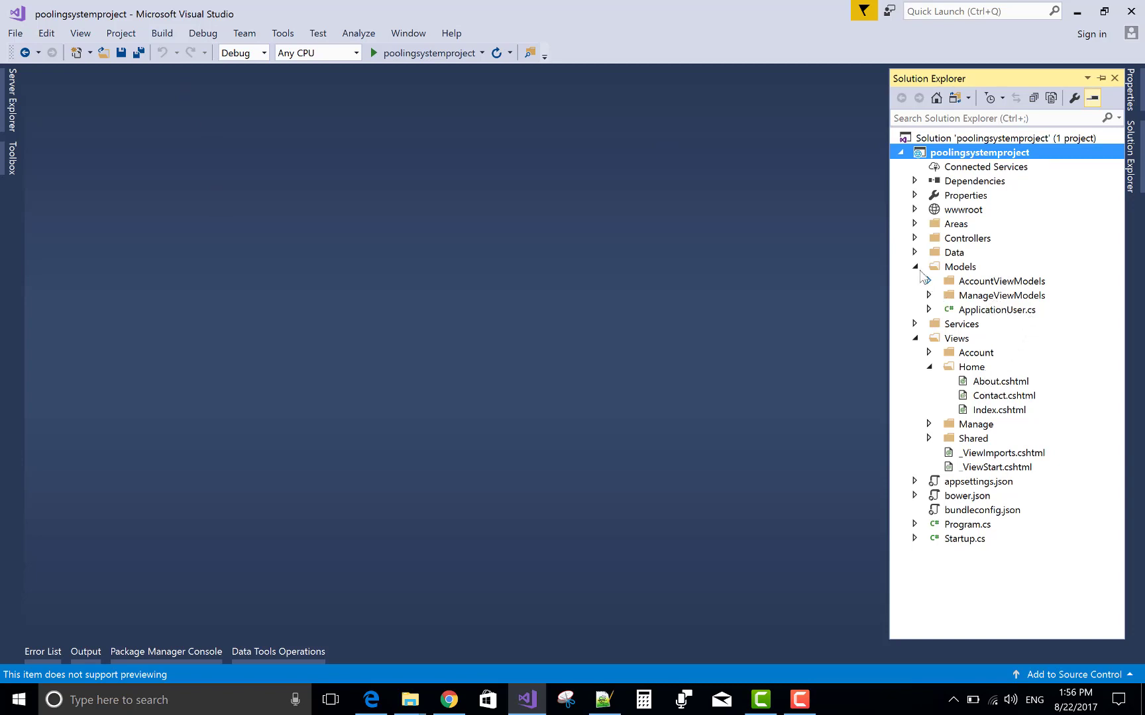
{"action": "left_click", "coordinate": [915, 267]}
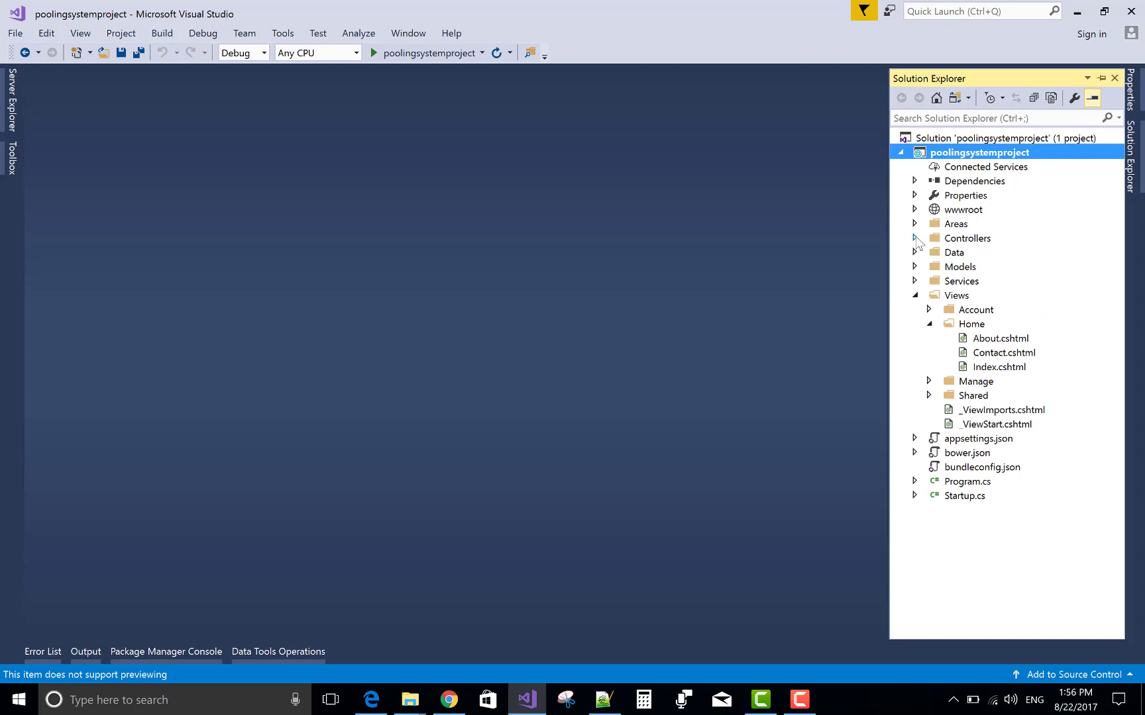
{"action": "left_click", "coordinate": [916, 239]}
In HomeController.cs Index, declare var message = new MimeMessage() and import MimeKit
{"action": "double_click", "coordinate": [983, 270]}
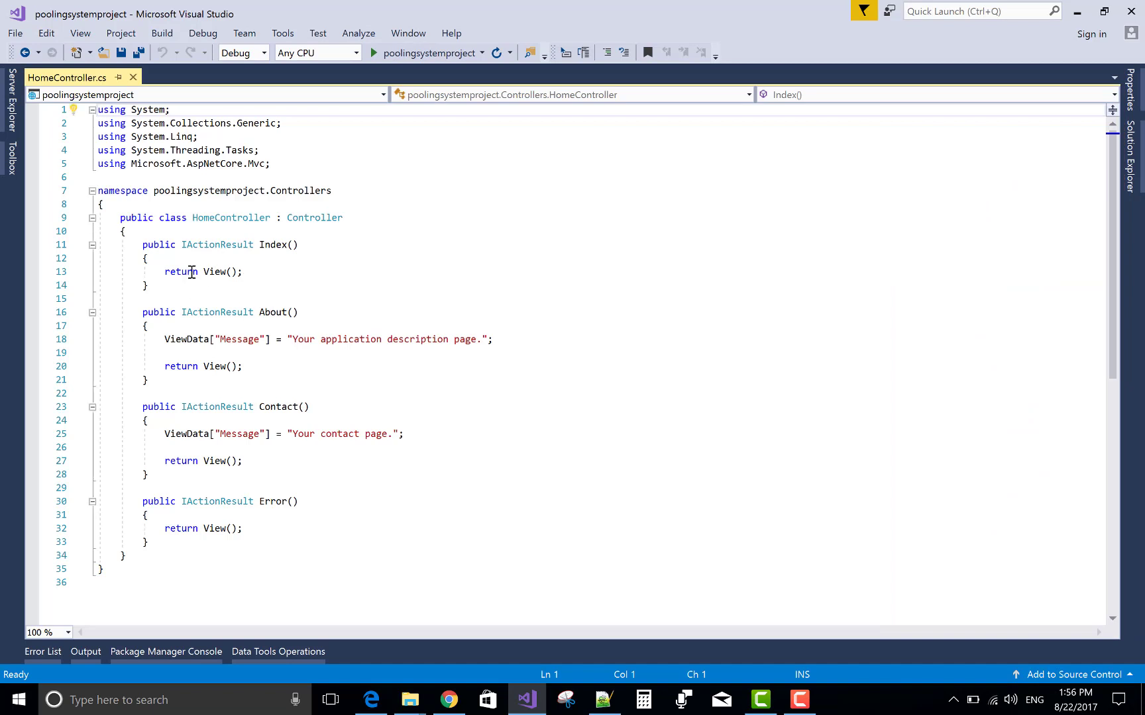
{"action": "left_click", "coordinate": [165, 260]}
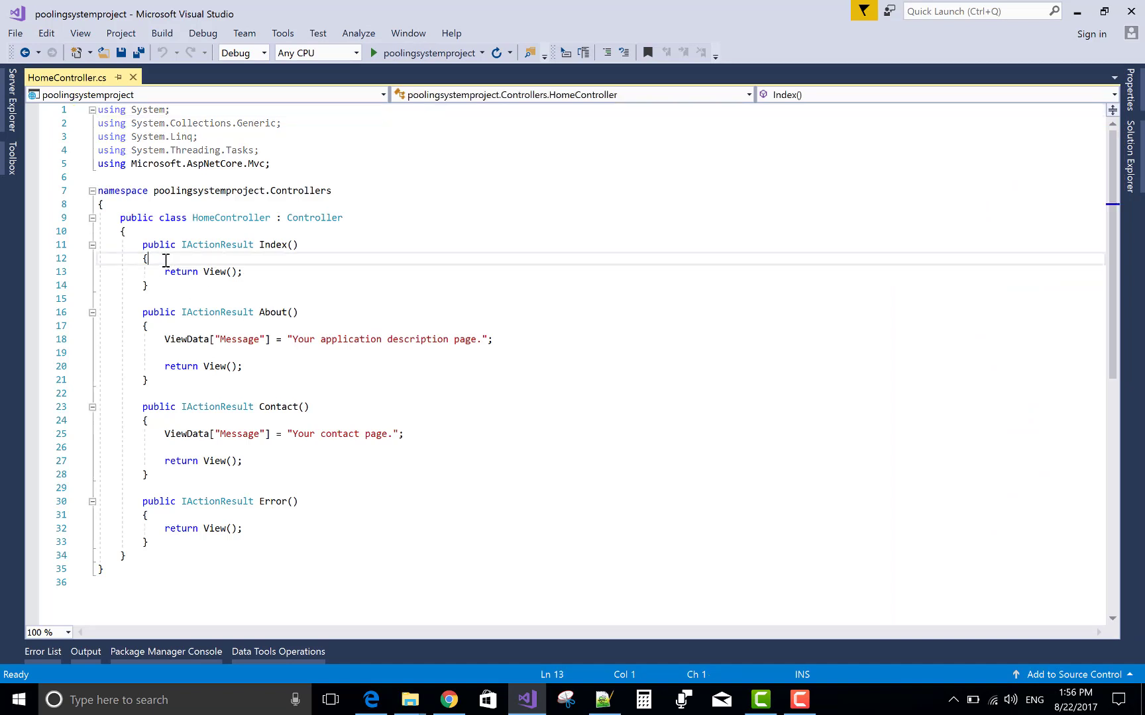
{"action": "key", "text": "Return"}
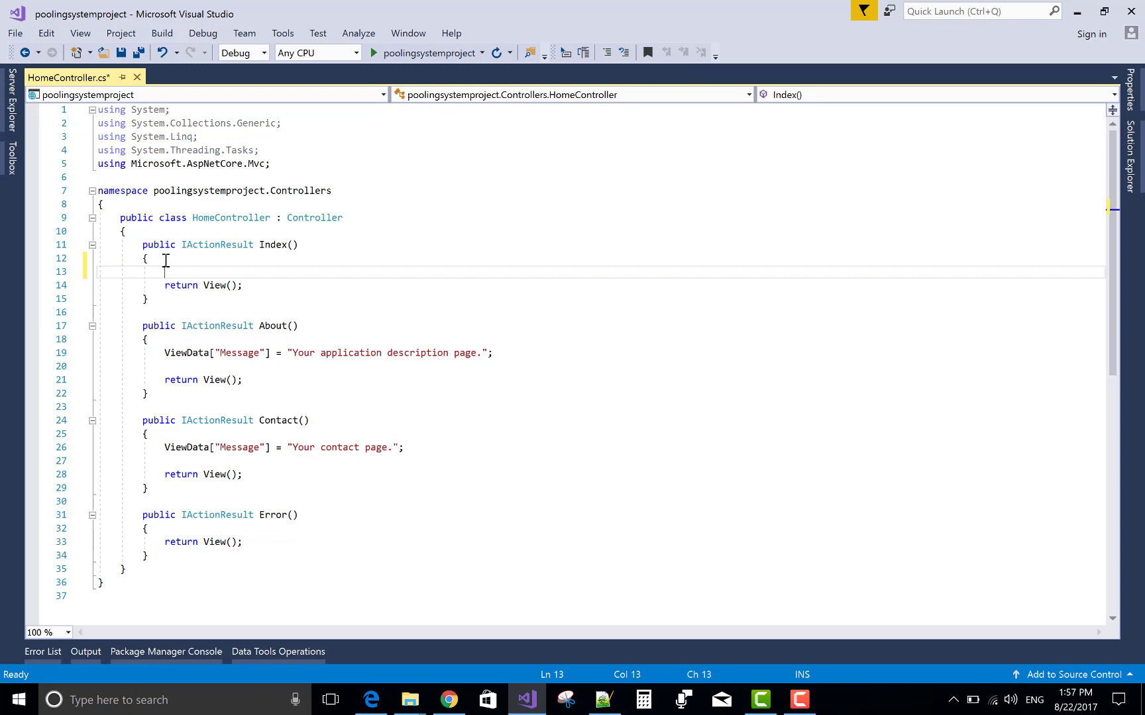
{"action": "type", "text": "var "}
{"action": "type", "text": "ma"}
{"action": "key", "text": "BackSpace"}
{"action": "type", "text": "es"}
{"action": "type", "text": "sag"}
{"action": "type", "text": "e = "}
{"action": "type", "text": "new "}
{"action": "type", "text": "Mime"}
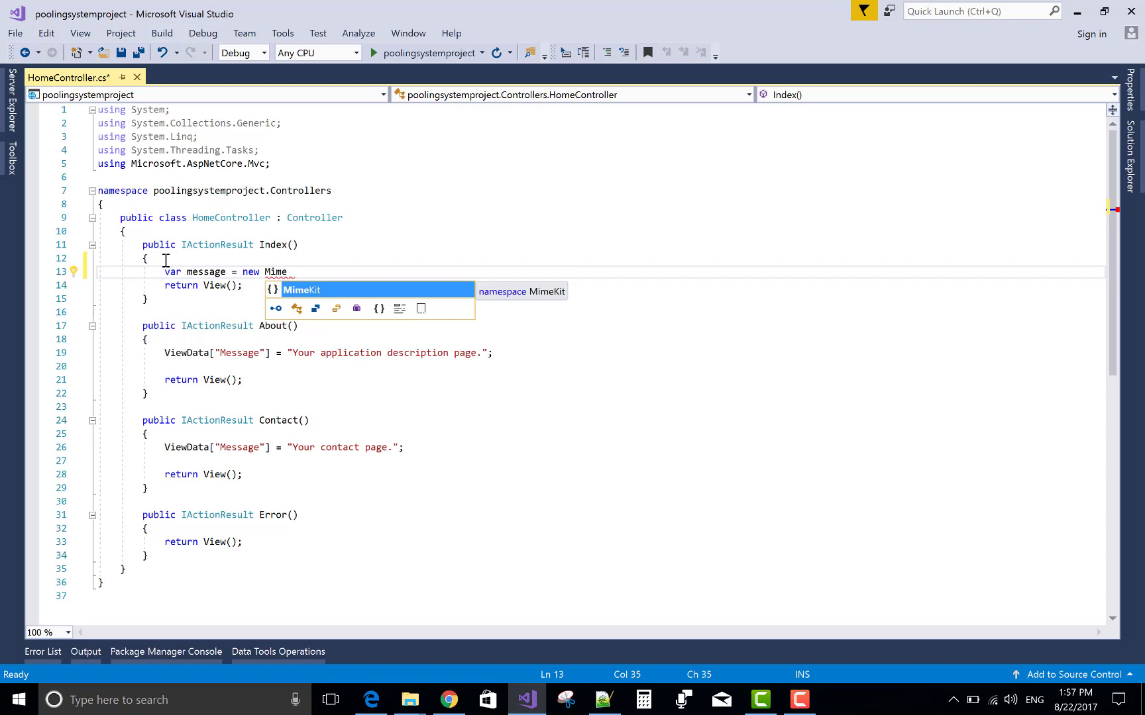
{"action": "type", "text": "Message"}
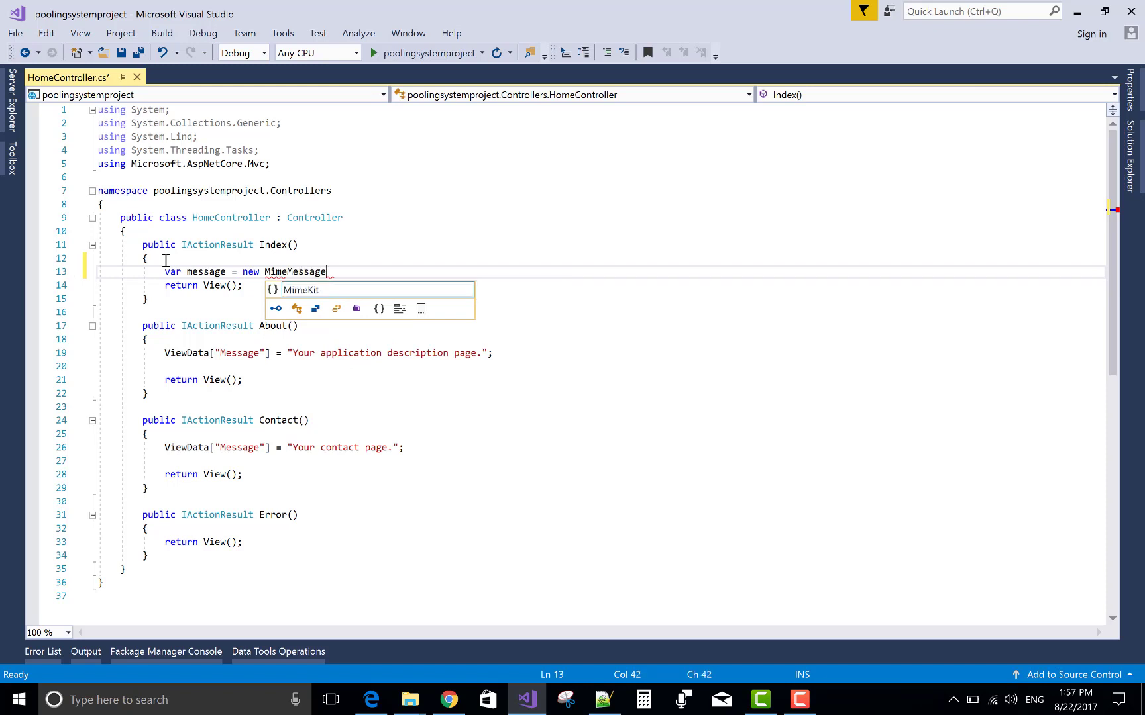
{"action": "type", "text": "();"}
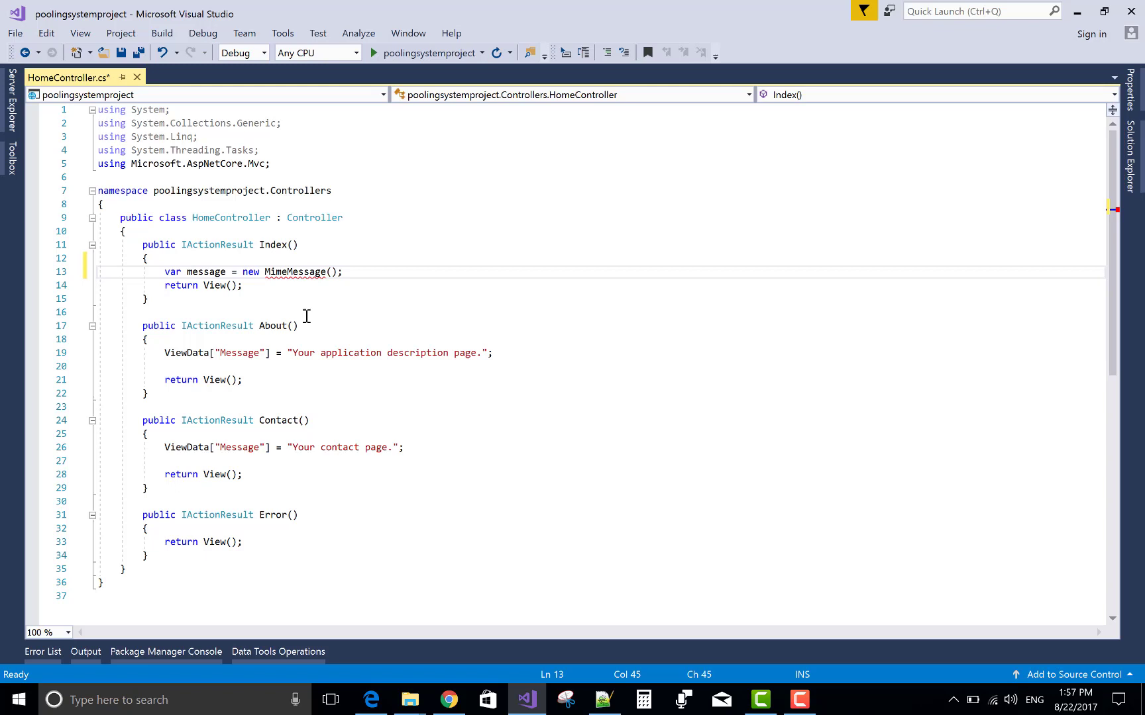
{"action": "left_click", "coordinate": [83, 271]}
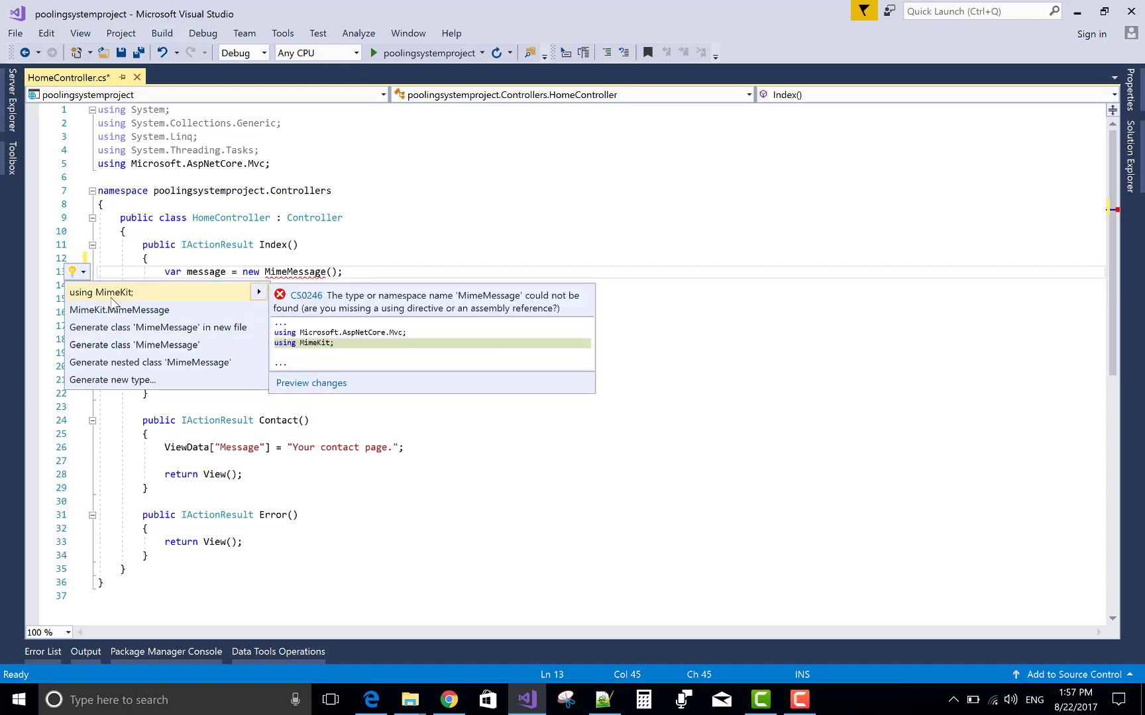
{"action": "left_click", "coordinate": [112, 296]}
Add message.From.Add(new MailboxAddress("Test Project", ...)) with the Gmail sender address
{"action": "key", "text": "Return"}
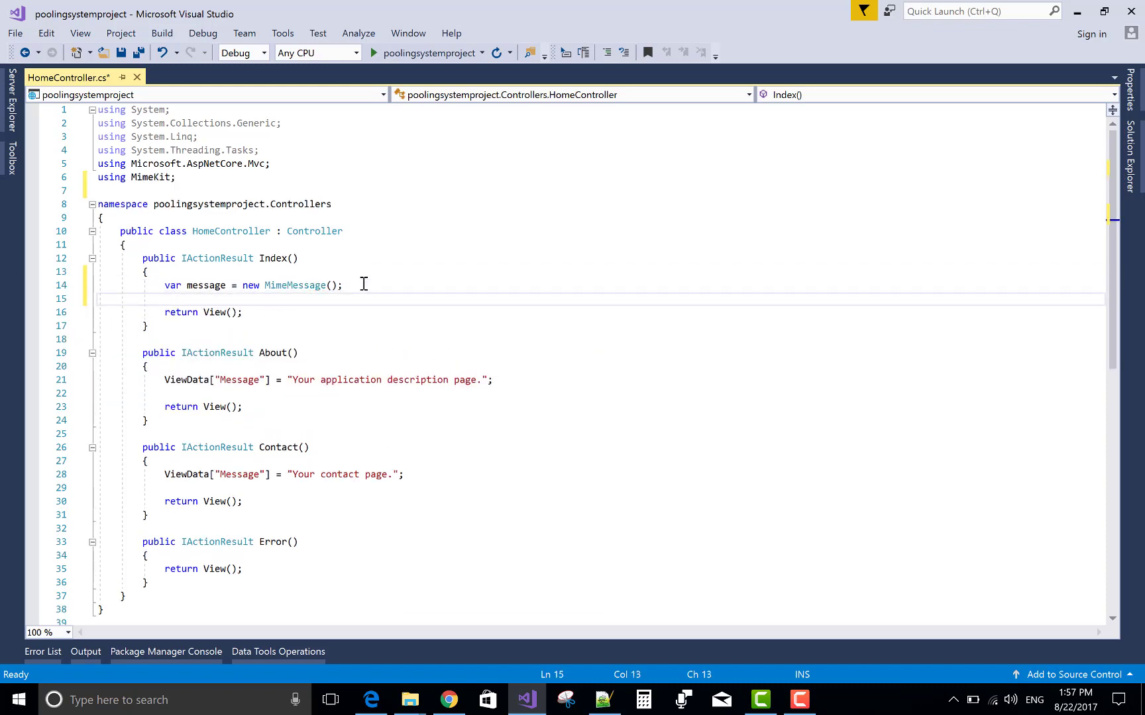
{"action": "type", "text": "m"}
{"action": "type", "text": "ess"}
{"action": "key", "text": "Tab"}
{"action": "type", "text": "."}
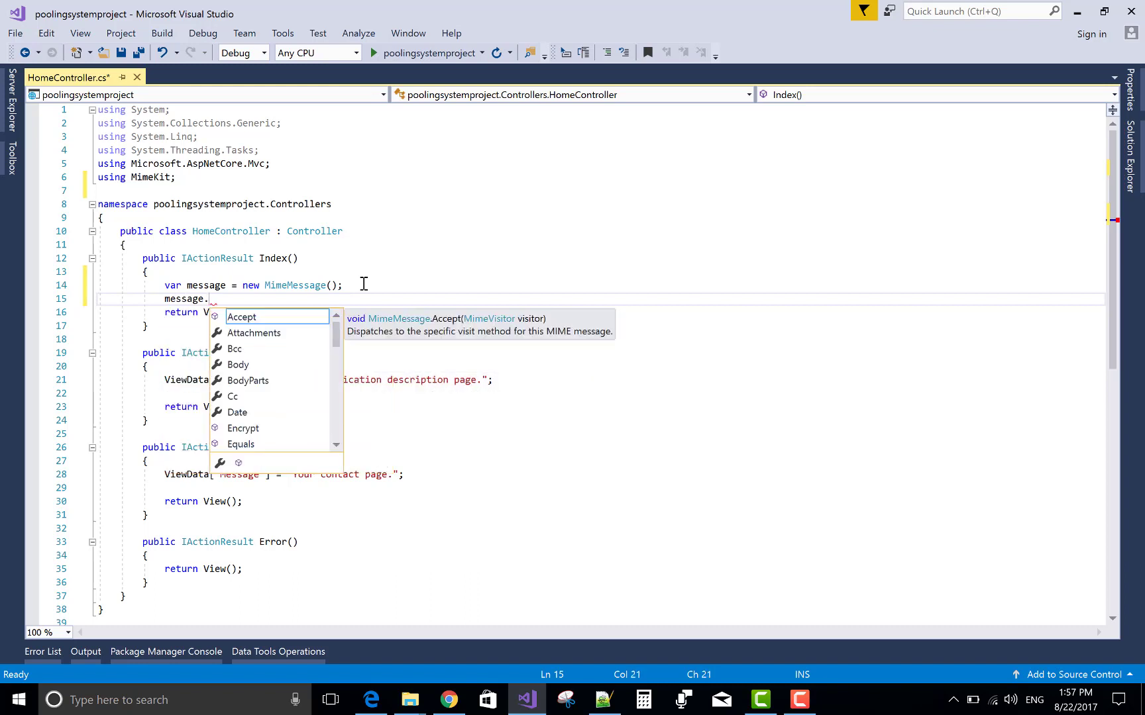
{"action": "type", "text": "fro"}
{"action": "key", "text": "Tab"}
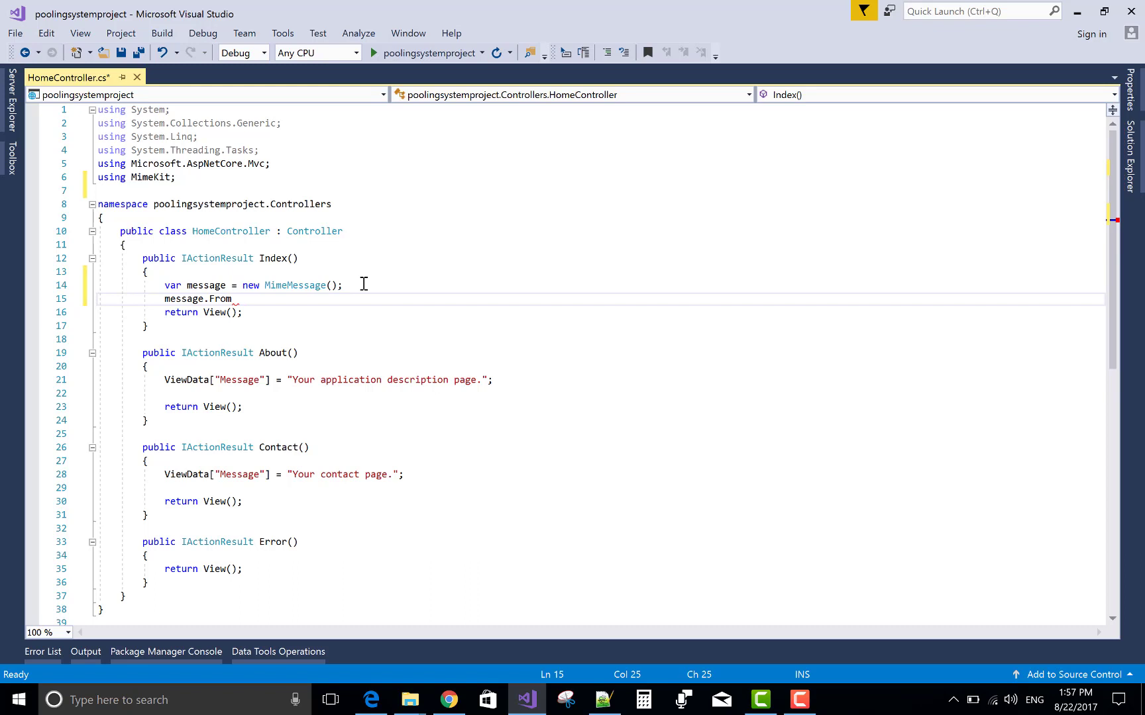
{"action": "type", "text": ".to"}
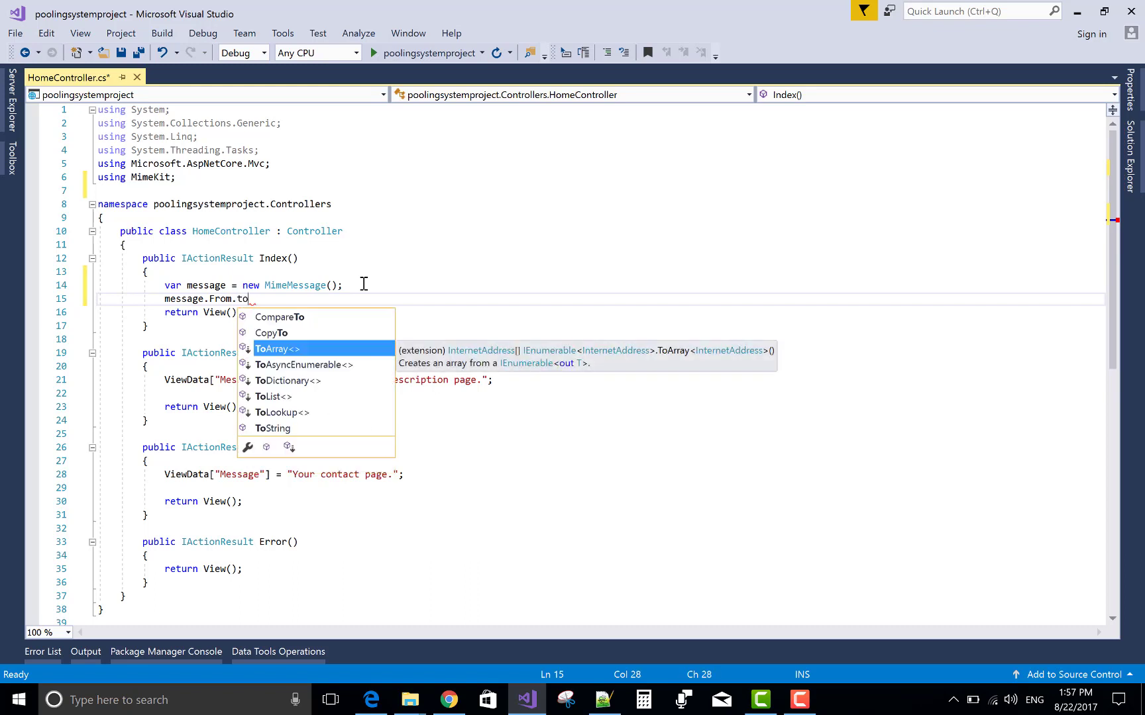
{"action": "key", "text": "BackSpace"}
{"action": "key", "text": "BackSpace"}
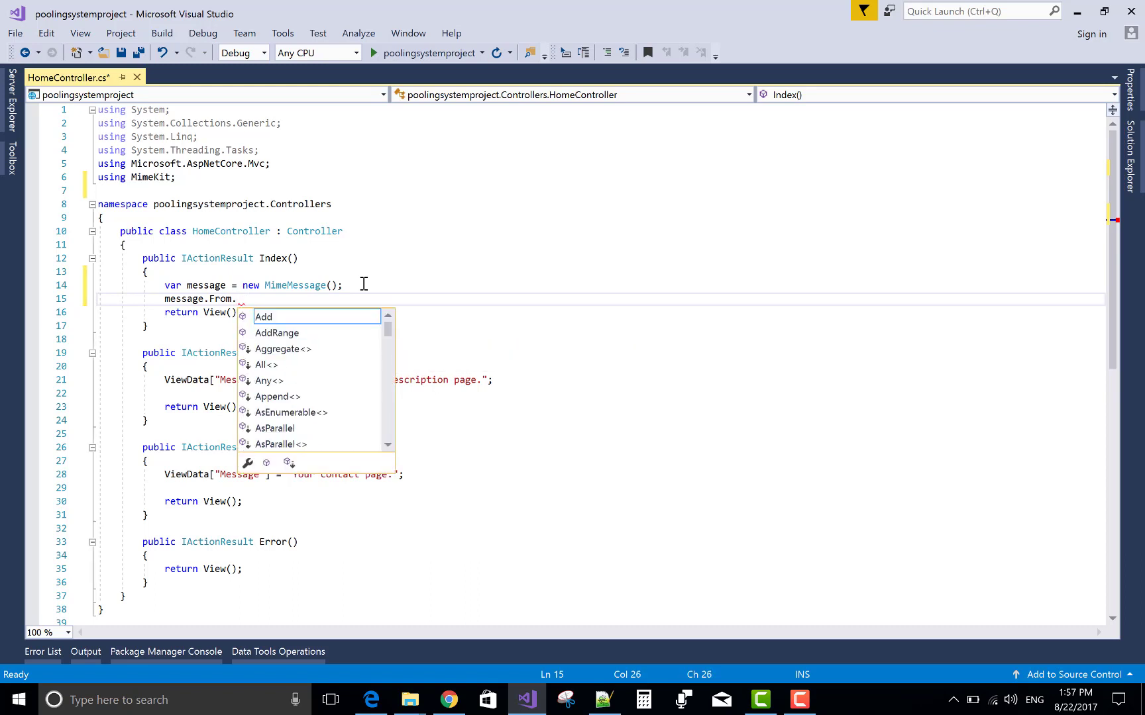
{"action": "type", "text": "a"}
{"action": "key", "text": "Tab"}
{"action": "type", "text": "("}
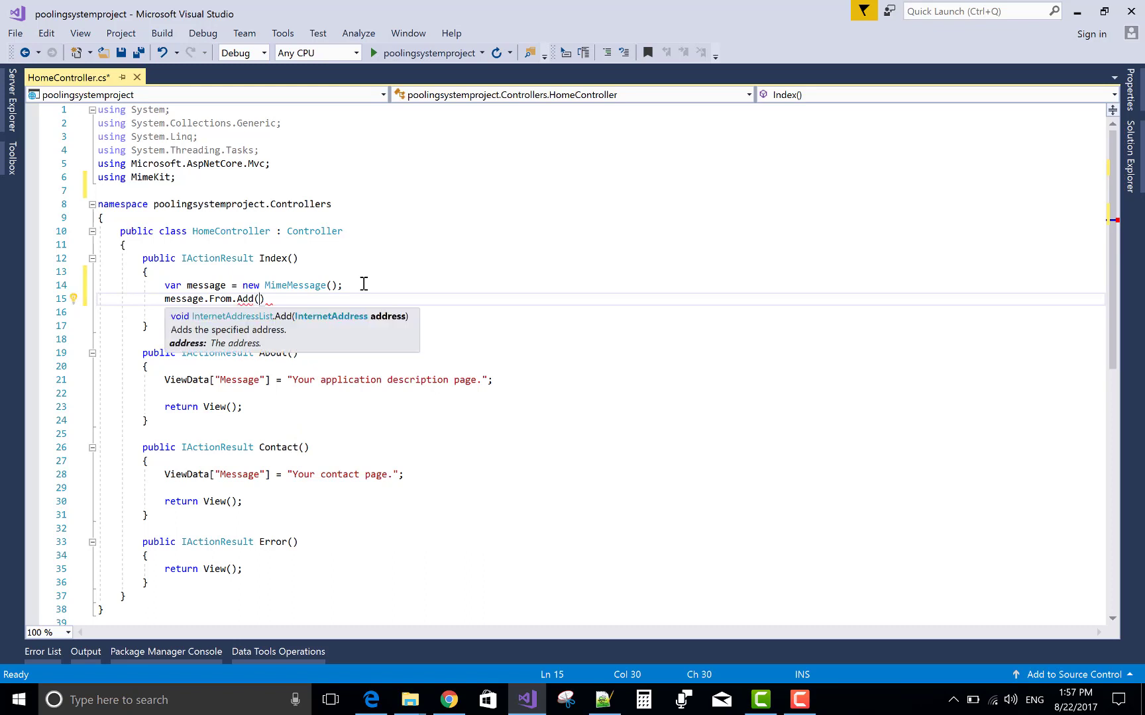
{"action": "type", "text": "new "}
{"action": "type", "text": "mailbo"}
{"action": "type", "text": "x"}
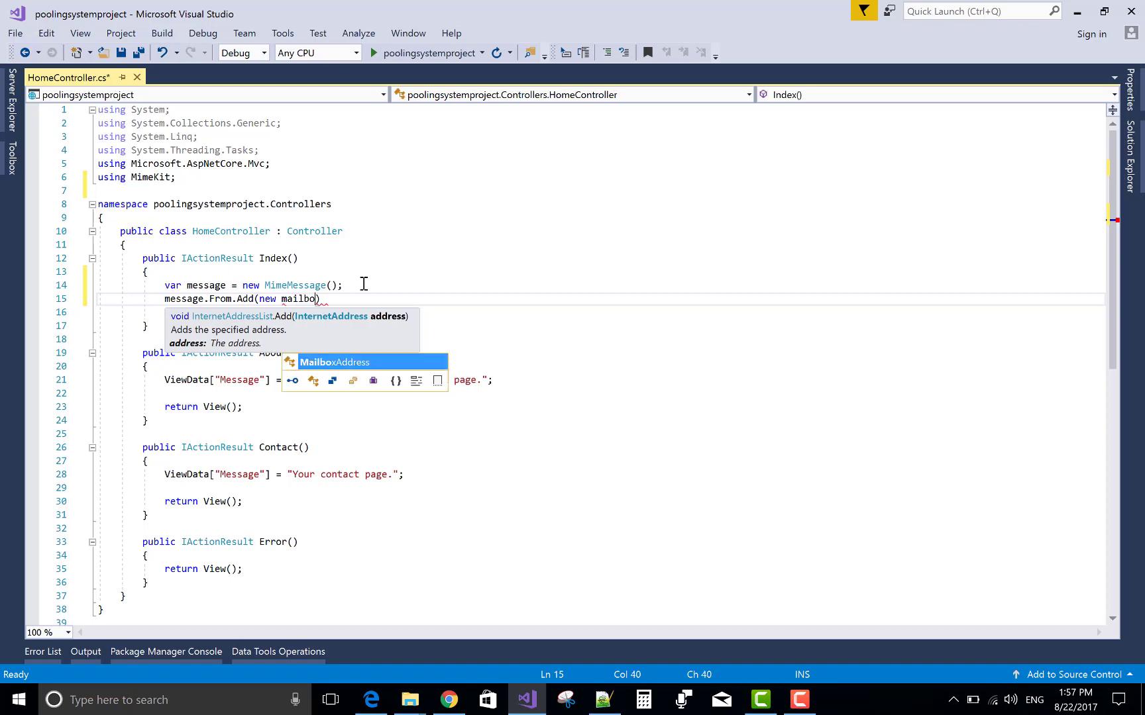
{"action": "type", "text": "ad"}
{"action": "key", "text": "Tab"}
{"action": "type", "text": "("}
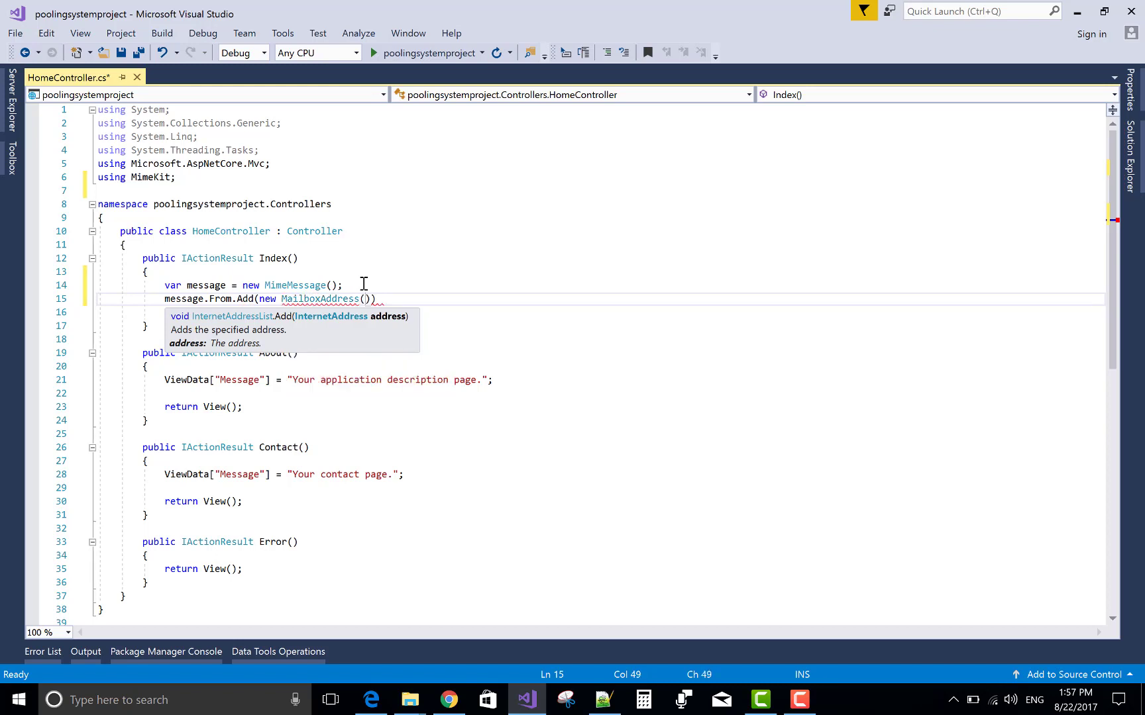
{"action": "type", "text": "\""}
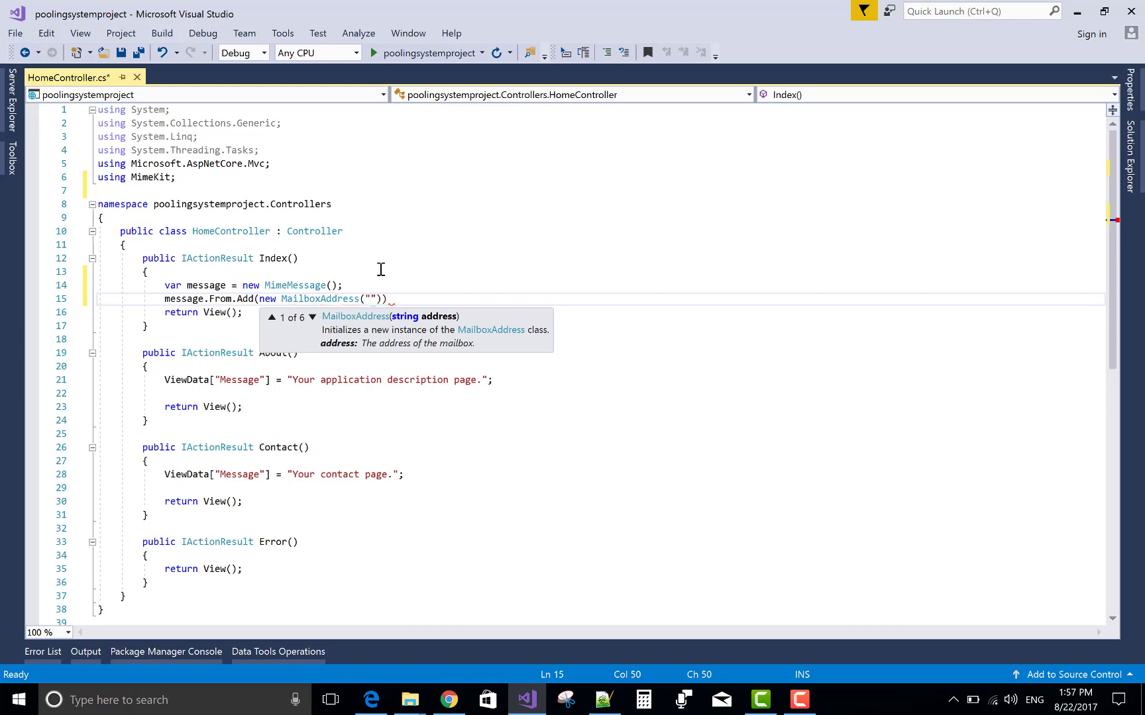
{"action": "type", "text": "Test"}
{"action": "type", "text": " Pro"}
{"action": "type", "text": "ject"}
{"action": "type", "text": "\","}
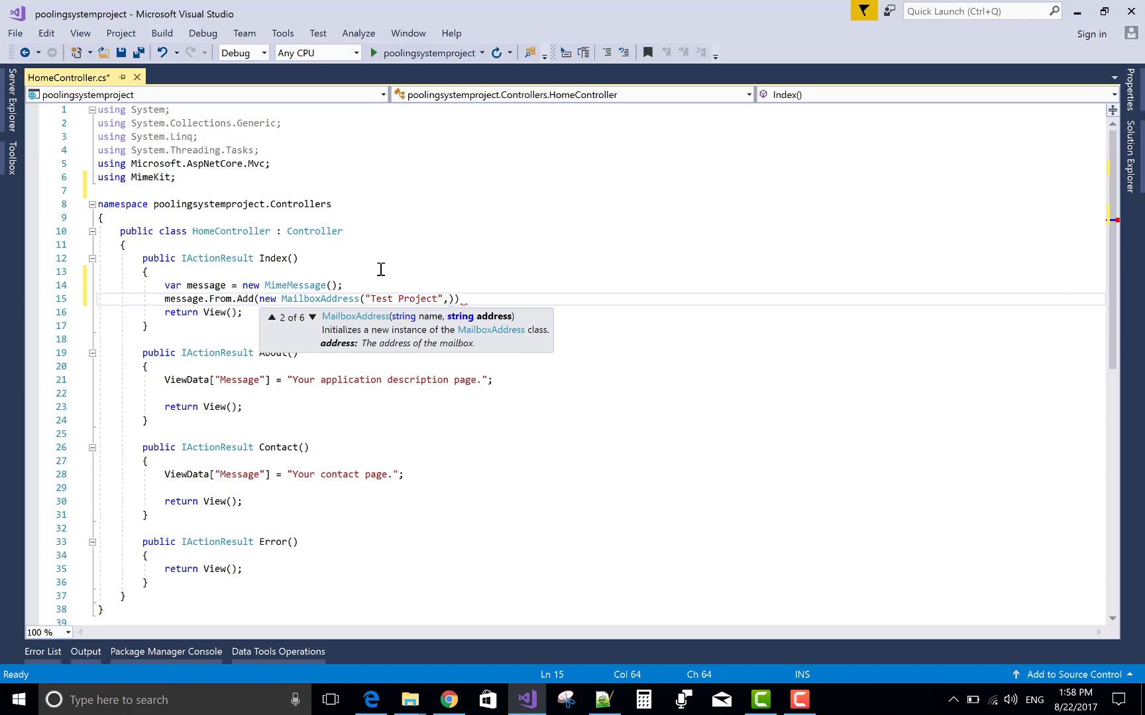
{"action": "type", "text": "\"\""}
{"action": "left_click", "coordinate": [490, 300]}
{"action": "type", "text": ";"}
{"action": "left_click", "coordinate": [459, 298]}
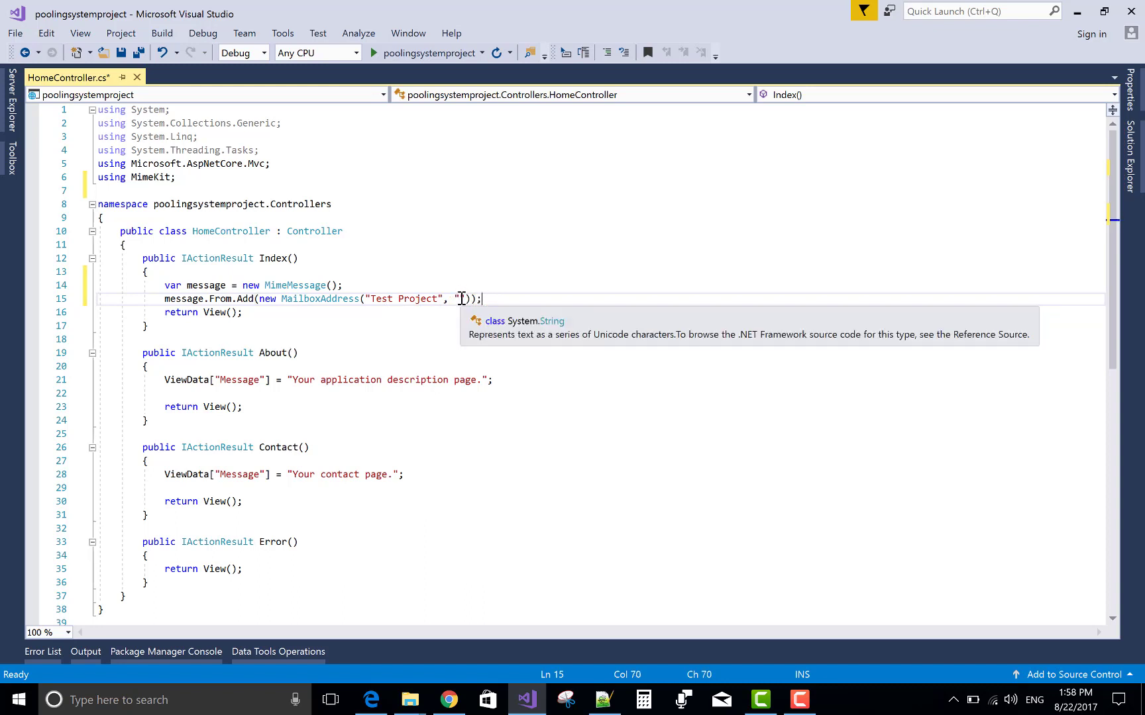
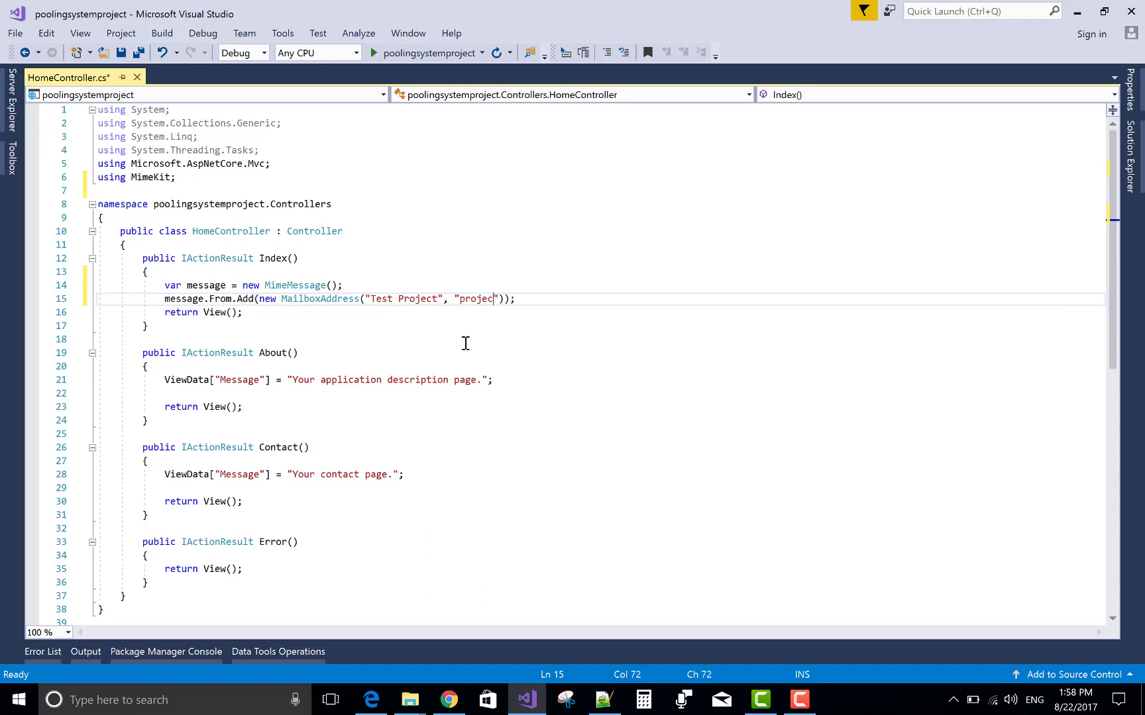
{"action": "key", "text": "End"}
{"action": "key", "text": "Return"}
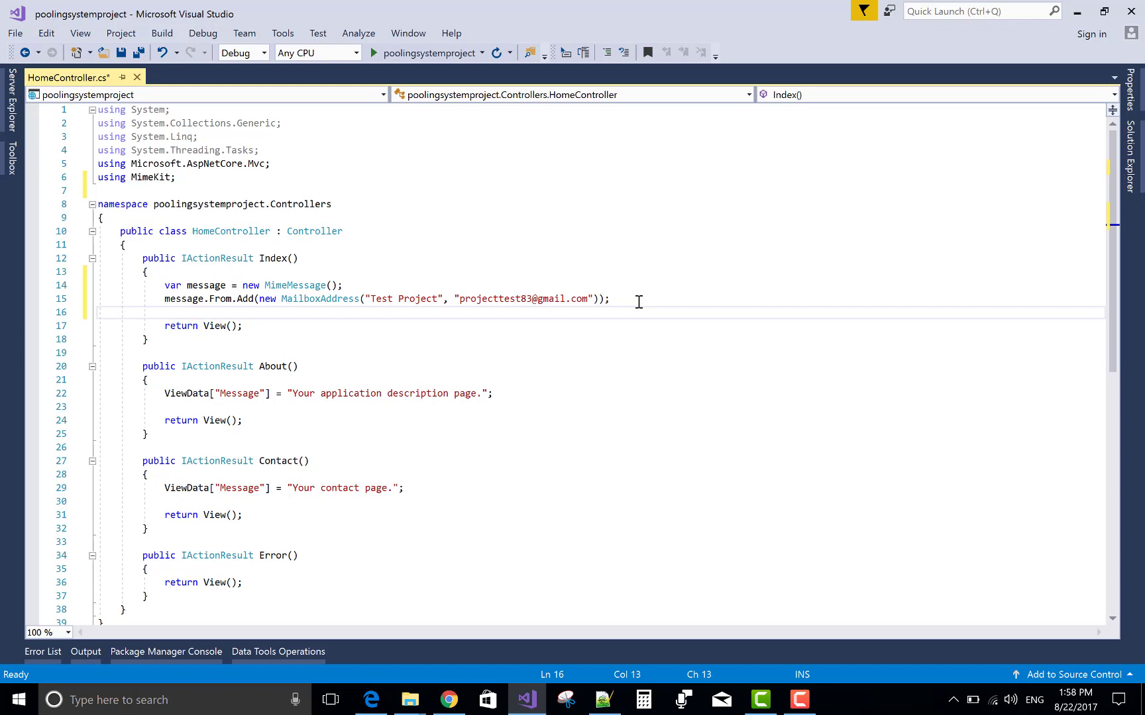
{"action": "type", "text": "mess"}
Write message.To.Add("naren", ...) with the recipient's Gmail address on line 16
{"action": "key", "text": "Tab"}
{"action": "type", "text": "."}
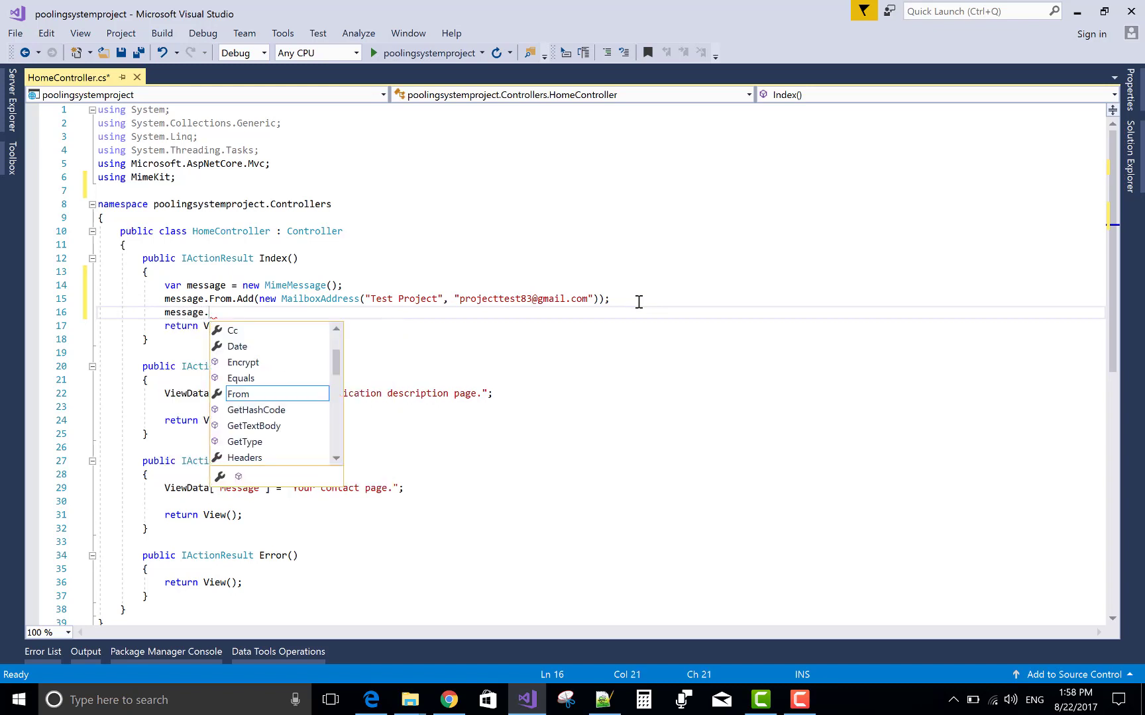
{"action": "type", "text": "to"}
{"action": "key", "text": "Tab"}
{"action": "type", "text": "."}
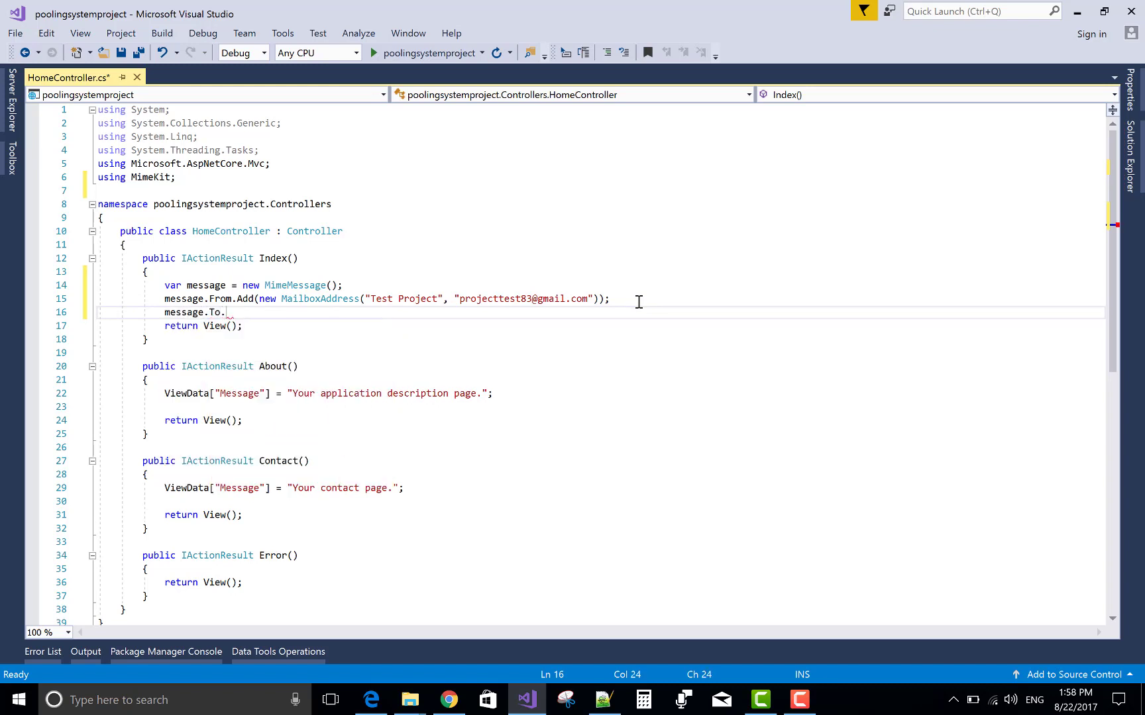
{"action": "type", "text": "Add("}
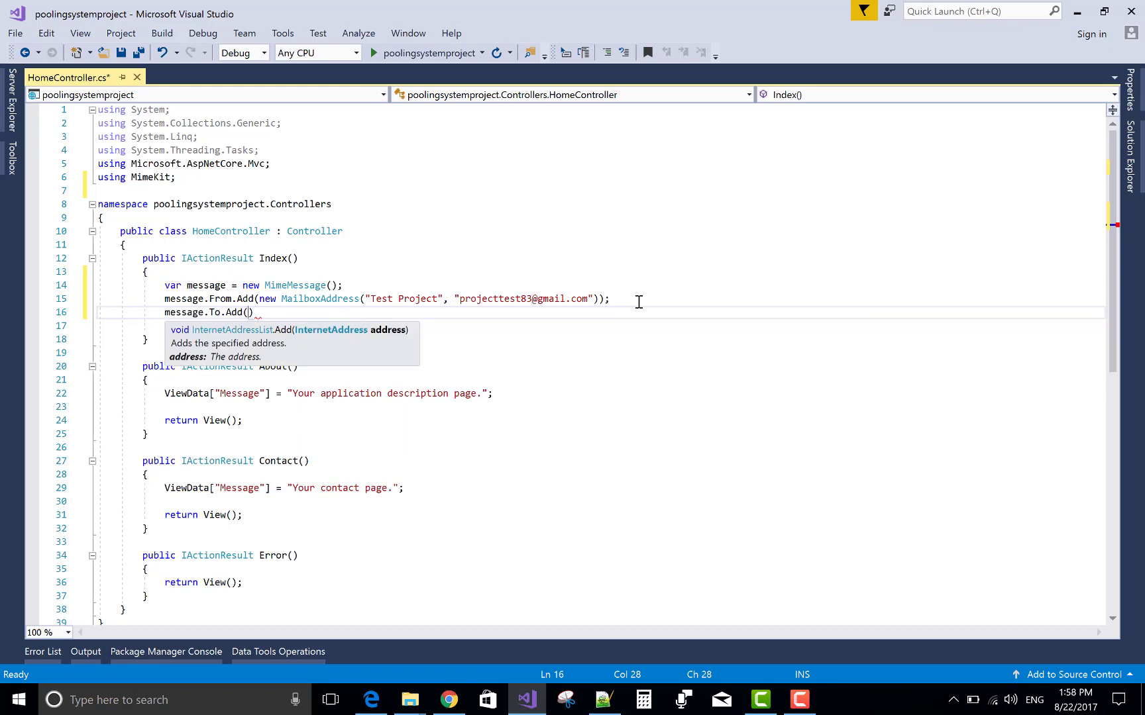
{"action": "type", "text": "\""}
{"action": "type", "text": "Anu"}
{"action": "type", "text": "rag"}
{"action": "key", "text": "BackSpace"}
{"action": "key", "text": "BackSpace"}
{"action": "key", "text": "BackSpace"}
{"action": "key", "text": "BackSpace"}
{"action": "key", "text": "BackSpace"}
{"action": "key", "text": "BackSpace"}
{"action": "type", "text": "na"}
{"action": "type", "text": "ren"}
{"action": "type", "text": "\", "}
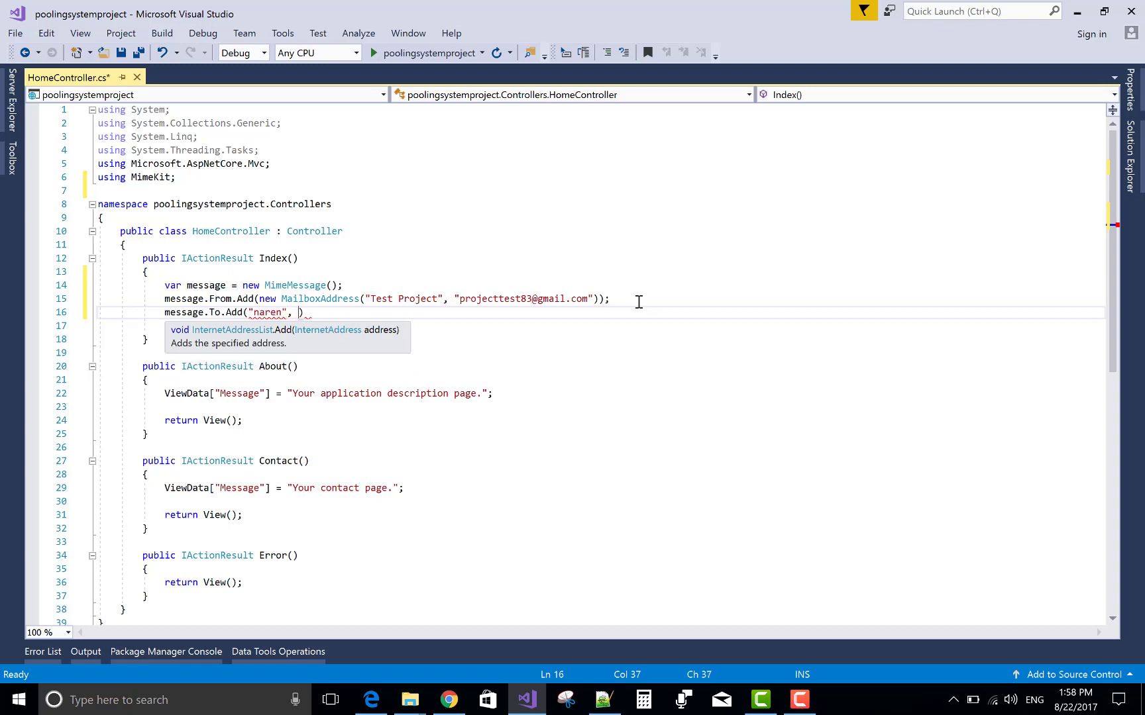
{"action": "type", "text": "\"nar"}
{"action": "type", "text": "enkua"}
{"action": "key", "text": "BackSpace"}
{"action": "key", "text": "BackSpace"}
{"action": "key", "text": "BackSpace"}
{"action": "key", "text": "BackSpace"}
{"action": "key", "text": "BackSpace"}
{"action": "key", "text": "BackSpace"}
{"action": "key", "text": "BackSpace"}
{"action": "key", "text": "BackSpace"}
Remove the stray text on lines 15 and 19 and finish the recipient line
{"action": "left_click", "coordinate": [638, 302]}
{"action": "type", "text": "naren"}
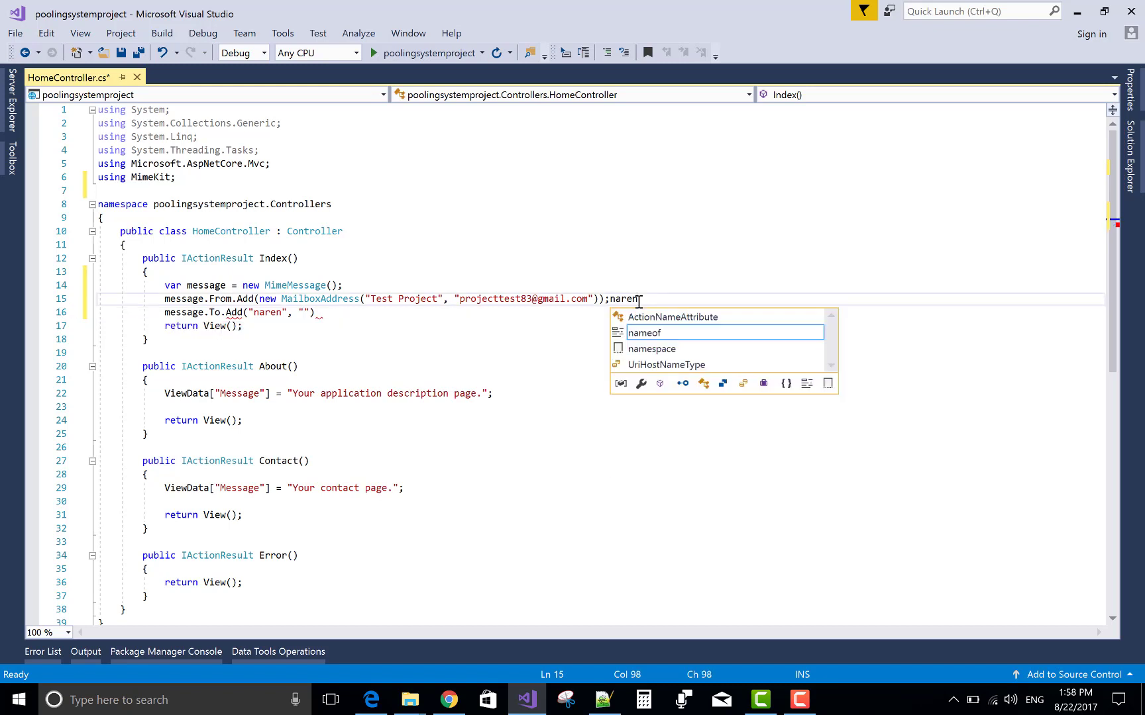
{"action": "key", "text": "BackSpace"}
{"action": "key", "text": "BackSpace"}
{"action": "key", "text": "BackSpace"}
{"action": "key", "text": "BackSpace"}
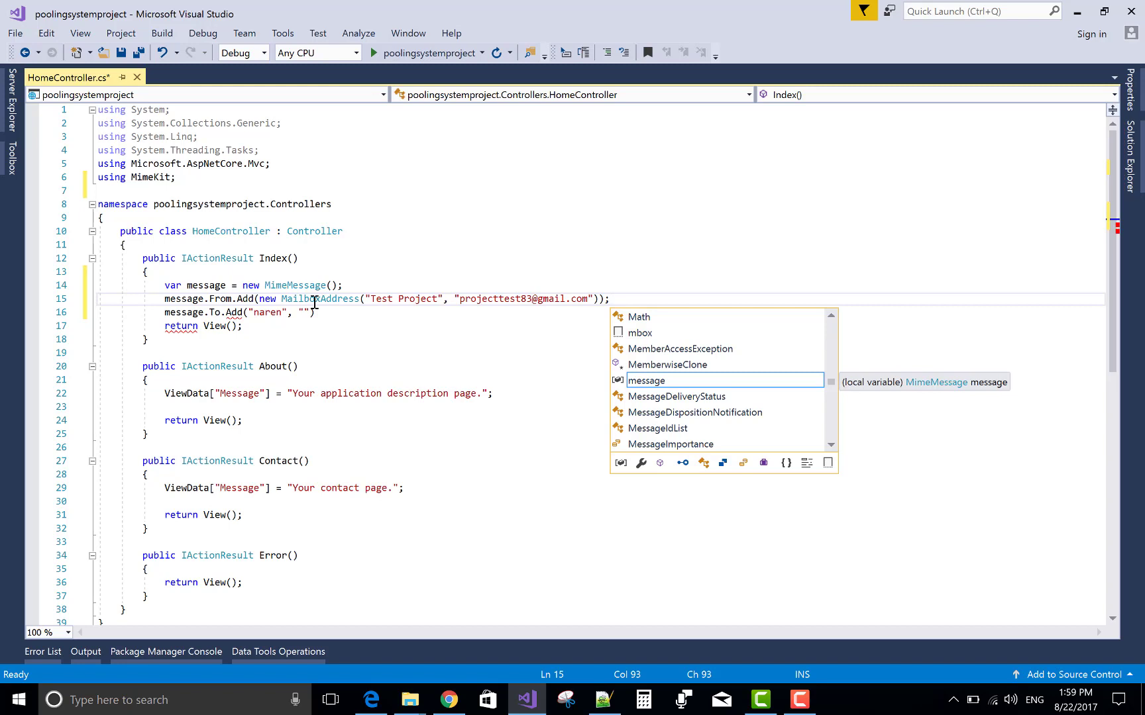
{"action": "left_click", "coordinate": [304, 313]}
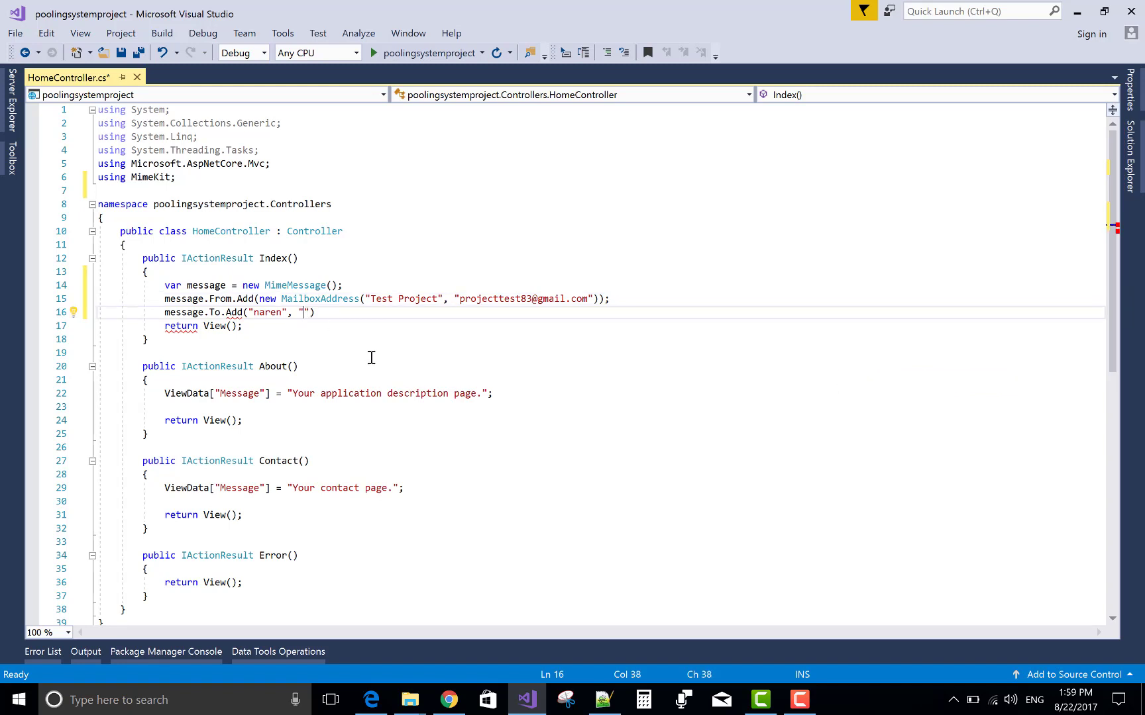
{"action": "left_click", "coordinate": [371, 358]}
{"action": "type", "text": "health"}
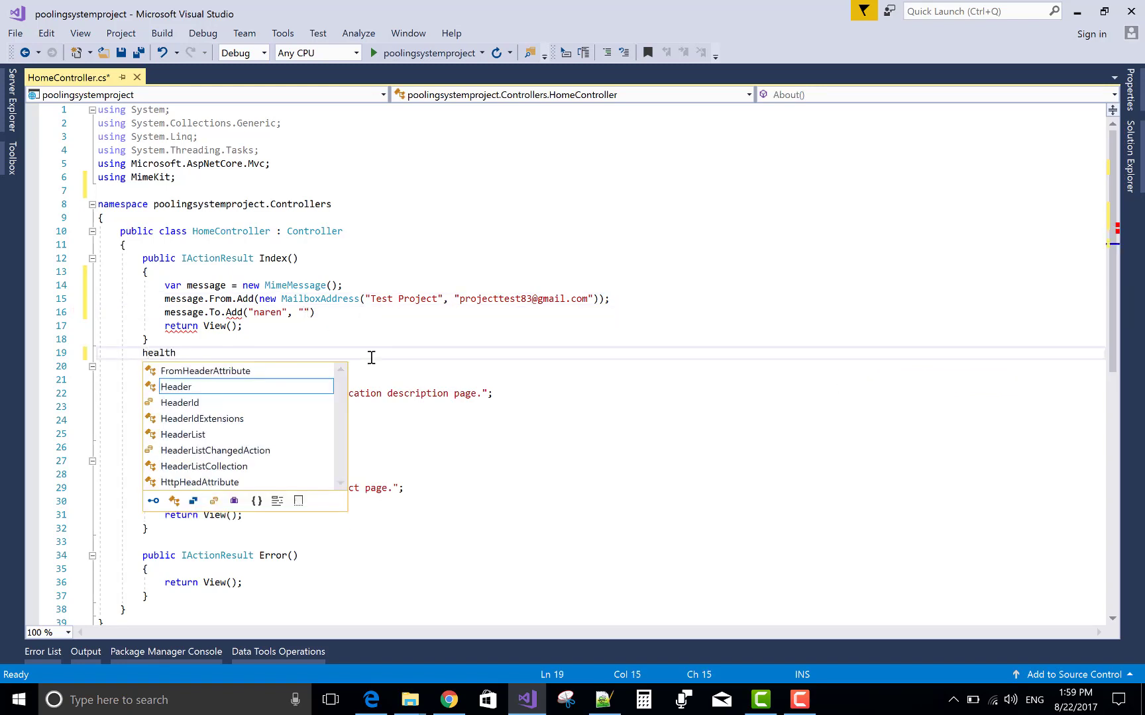
{"action": "key", "text": "BackSpace"}
{"action": "key", "text": "BackSpace"}
{"action": "key", "text": "BackSpace"}
{"action": "key", "text": "BackSpace"}
{"action": "key", "text": "BackSpace"}
{"action": "key", "text": "BackSpace"}
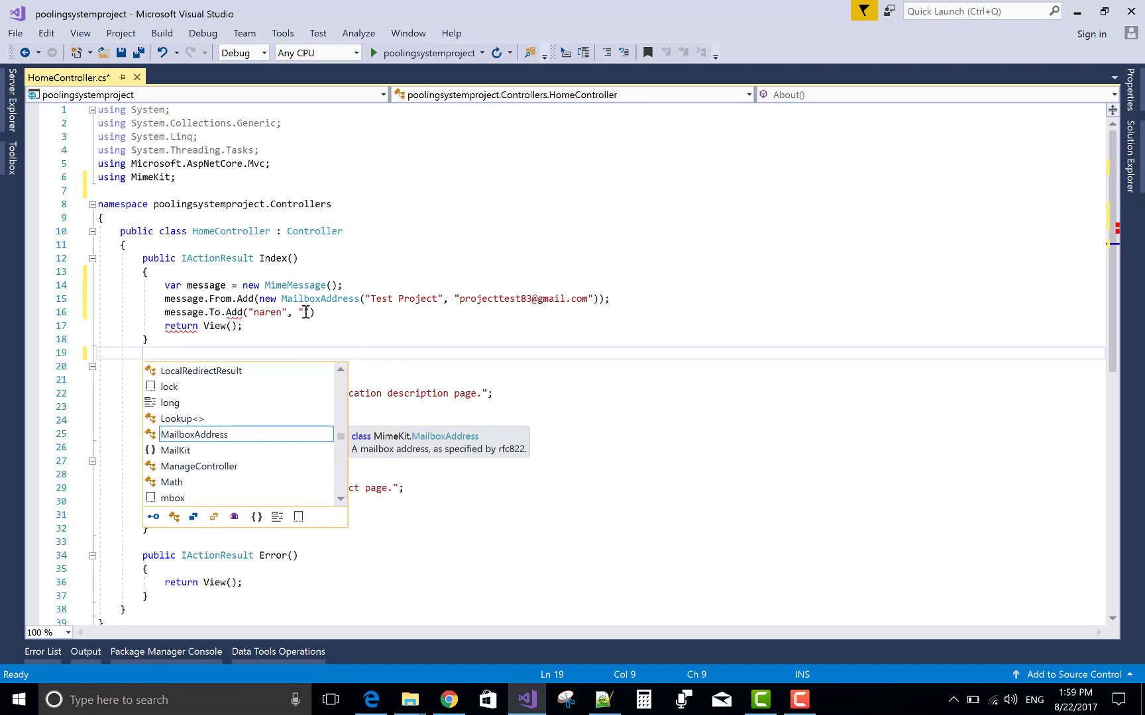
{"action": "left_click", "coordinate": [304, 312]}
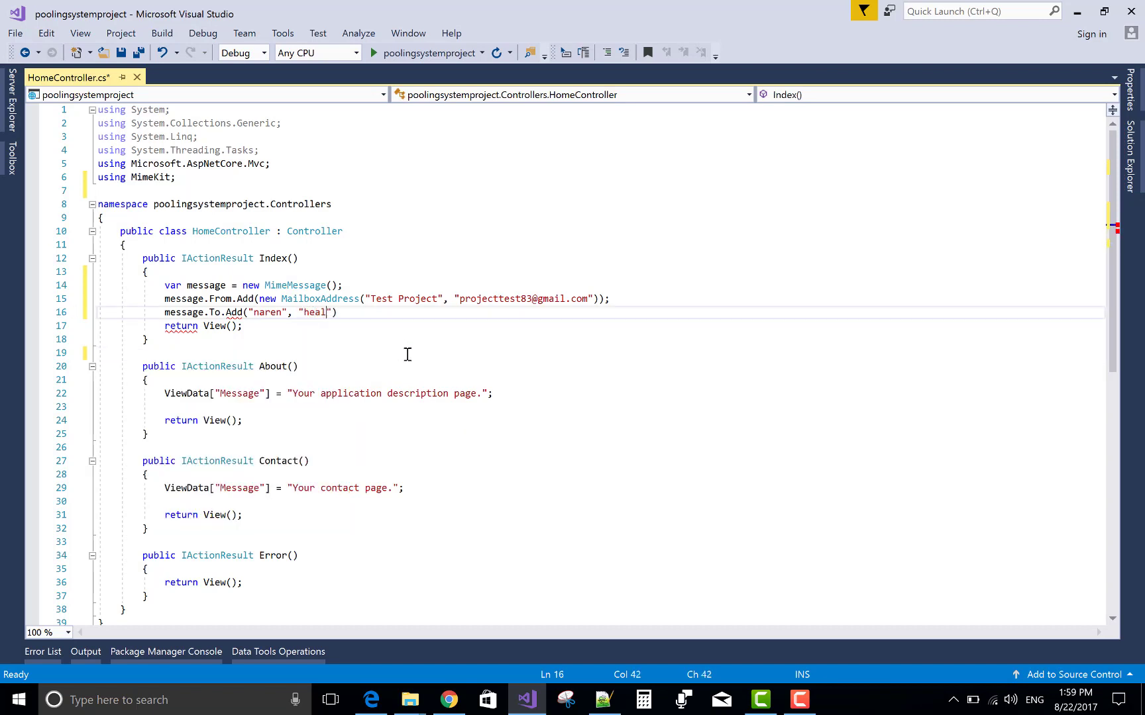
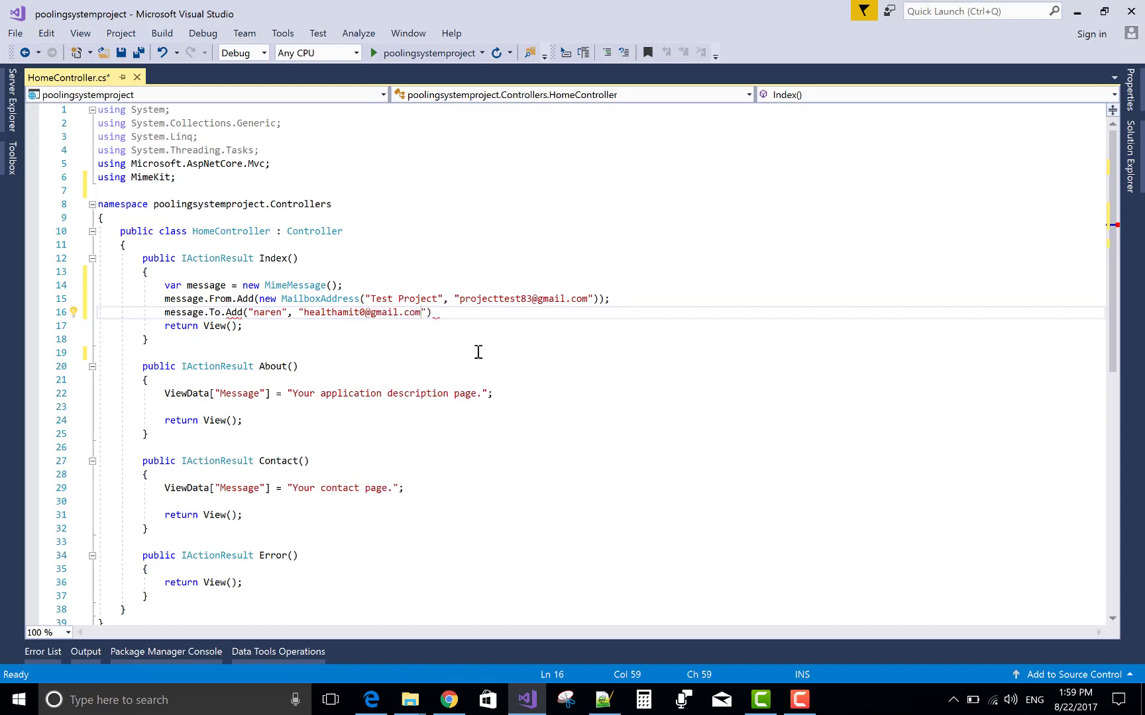
{"action": "type", "text": "\""}
{"action": "type", "text": "))"}
{"action": "type", "text": ";"}
{"action": "key", "text": "Return"}
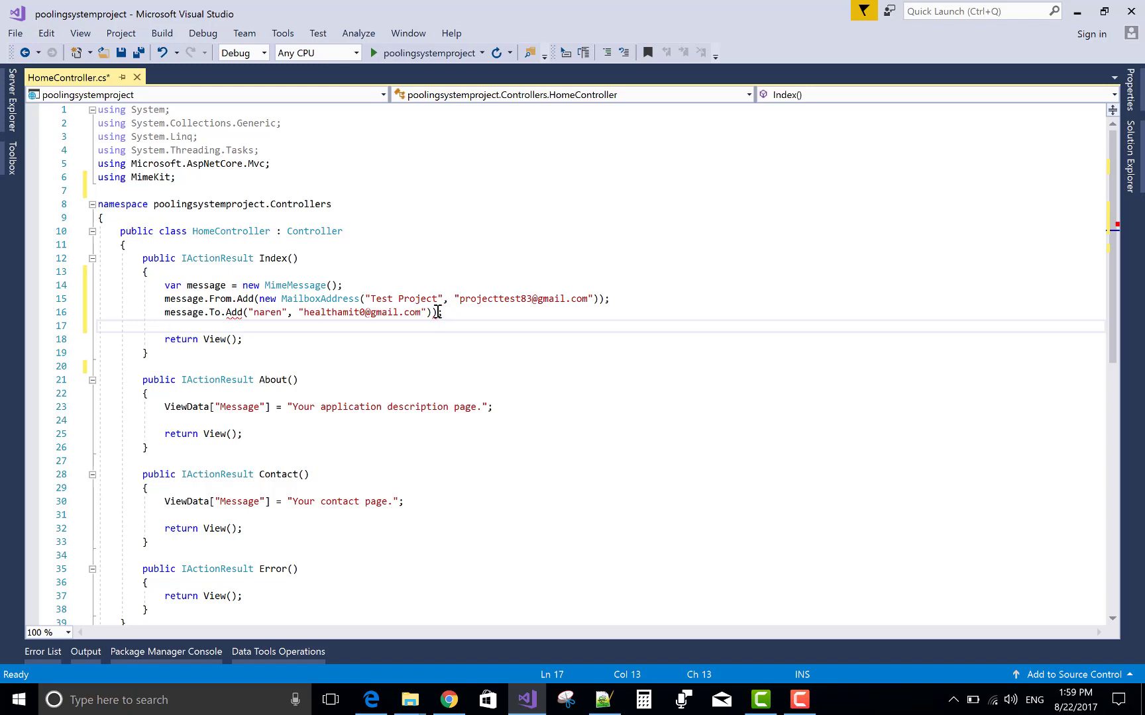
{"action": "left_click", "coordinate": [436, 312]}
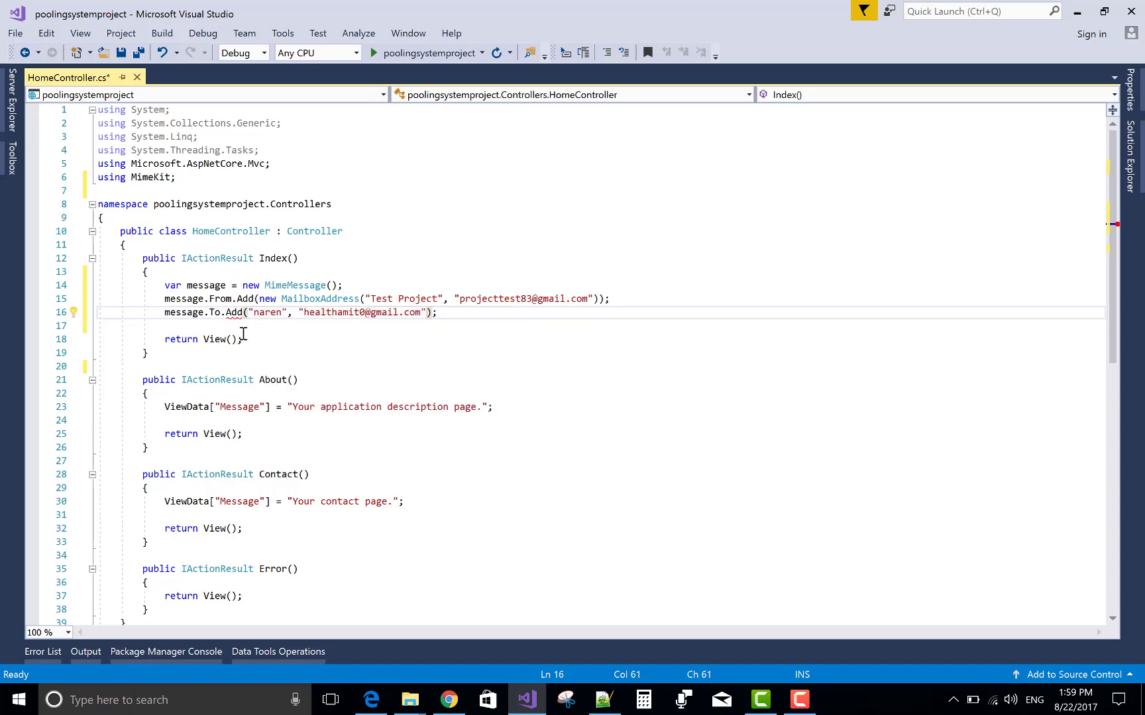
{"action": "key", "text": "Down"}
{"action": "key", "text": "Down"}
Copy 'new MailboxAddress(' from the sender line into the recipient's To.Add call
{"action": "left_click", "coordinate": [246, 315]}
{"action": "left_click_drag", "start_coordinate": [259, 299], "coordinate": [365, 299]}
{"action": "key", "text": "ctrl+c"}
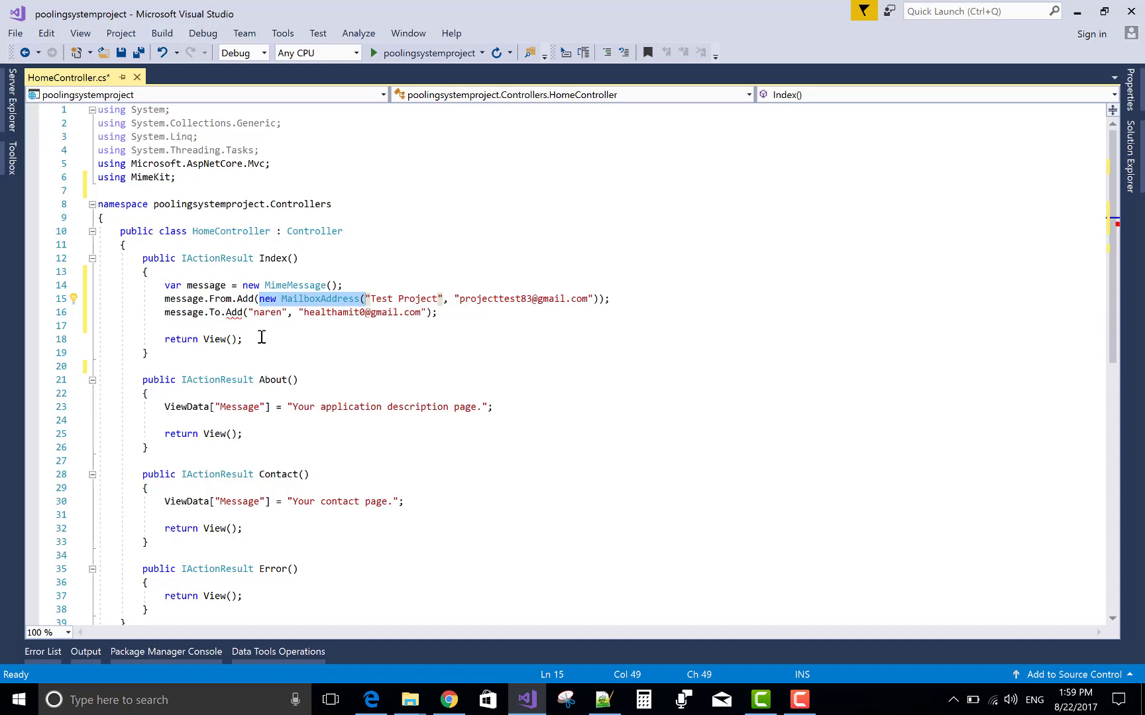
{"action": "left_click", "coordinate": [248, 312]}
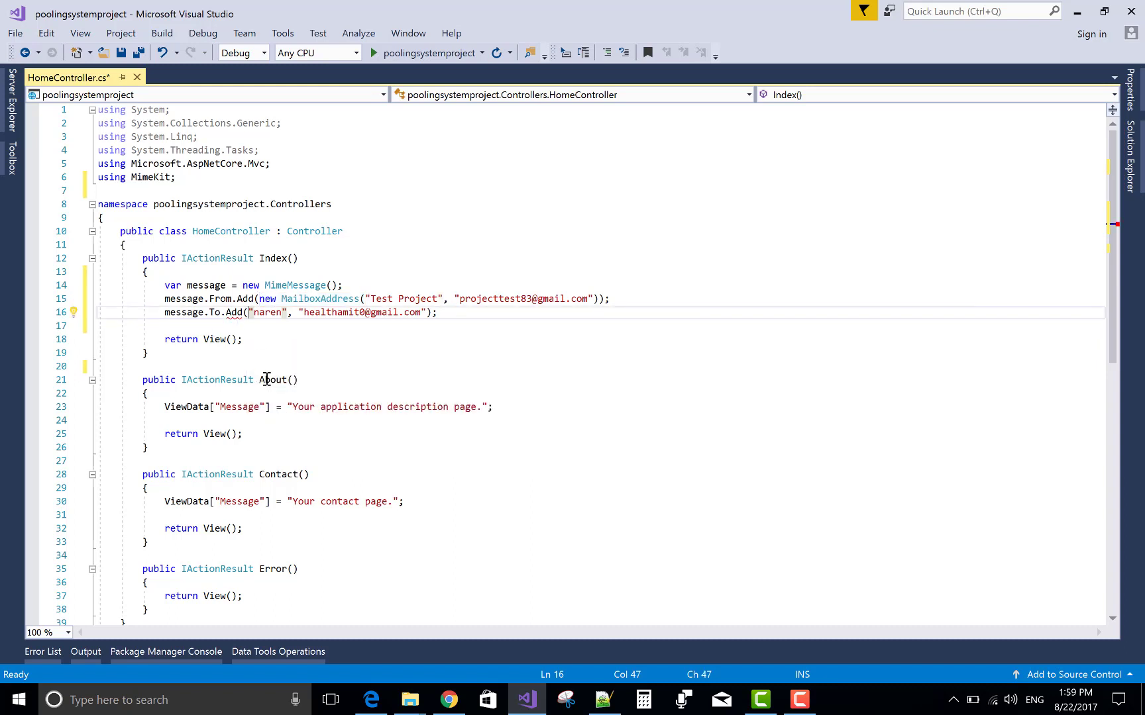
{"action": "key", "text": "ctrl+v"}
{"action": "left_click", "coordinate": [543, 314]}
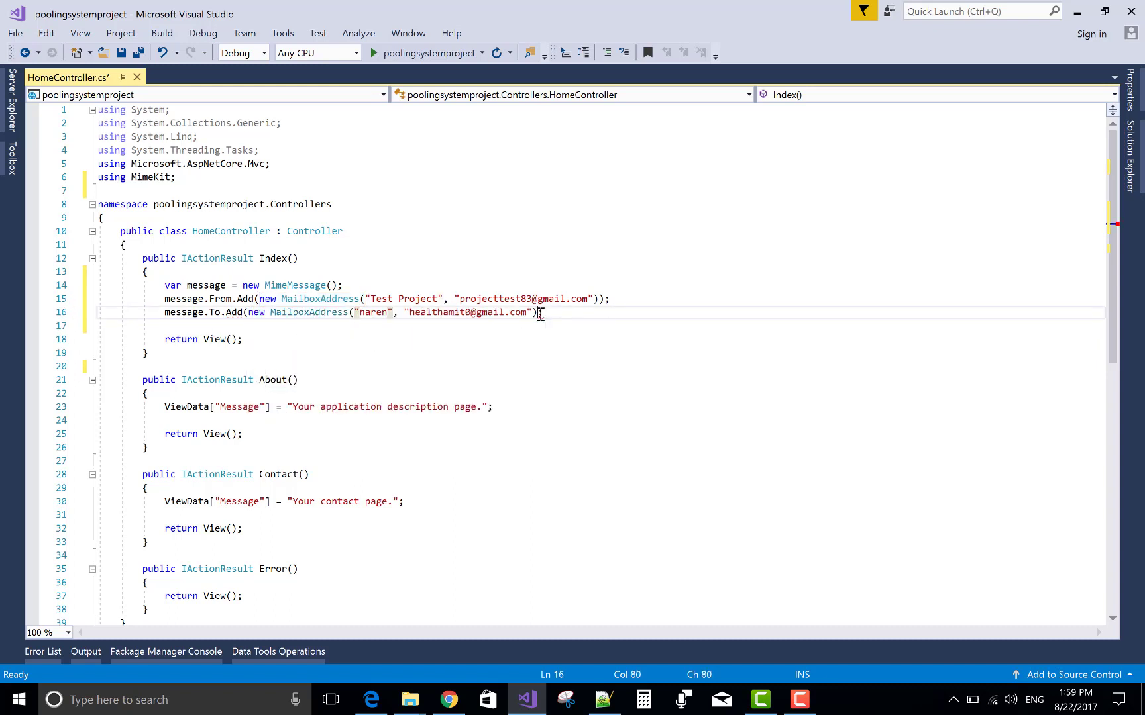
{"action": "type", "text": ");"}
Add message.Subject = "test mail in asp.net core"; on a new line below the recipient
{"action": "left_click", "coordinate": [556, 314]}
{"action": "key", "text": "Return"}
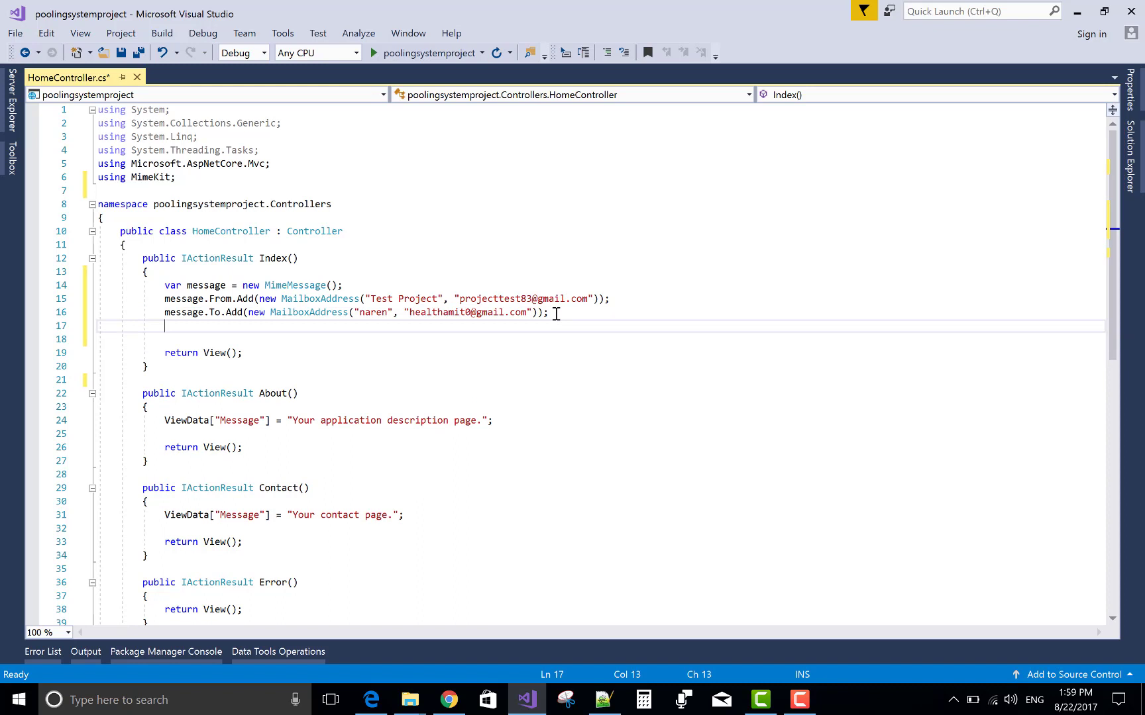
{"action": "type", "text": "mess"}
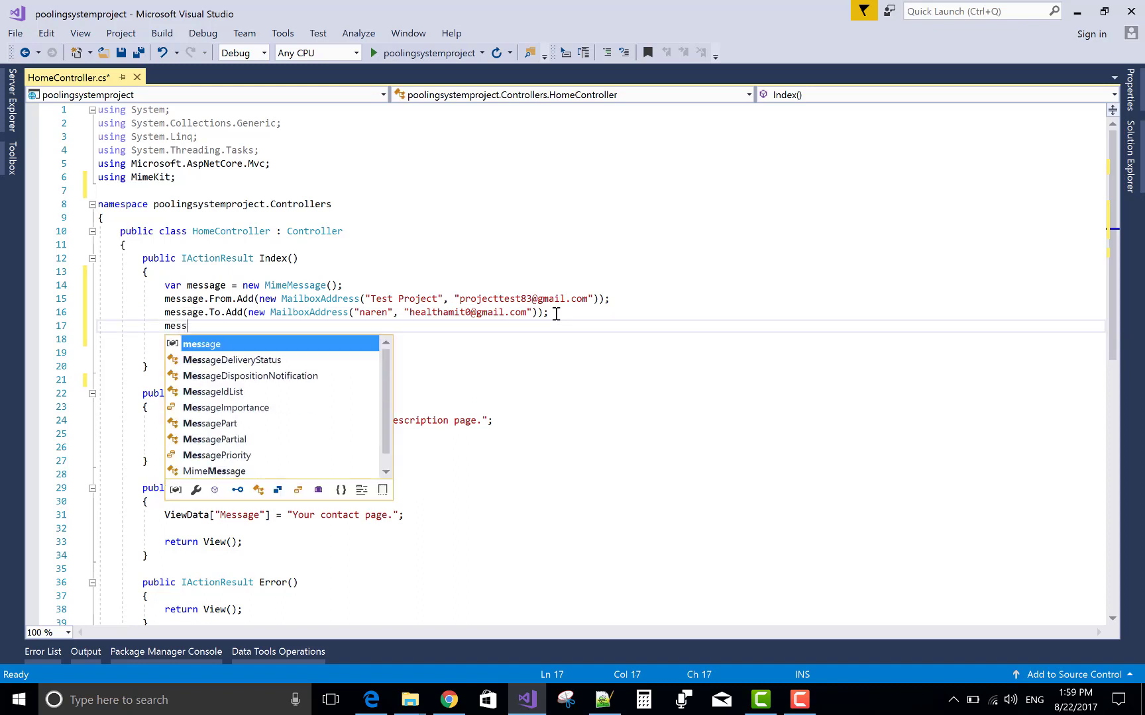
{"action": "type", "text": "age"}
{"action": "key", "text": "Escape"}
{"action": "type", "text": ".su"}
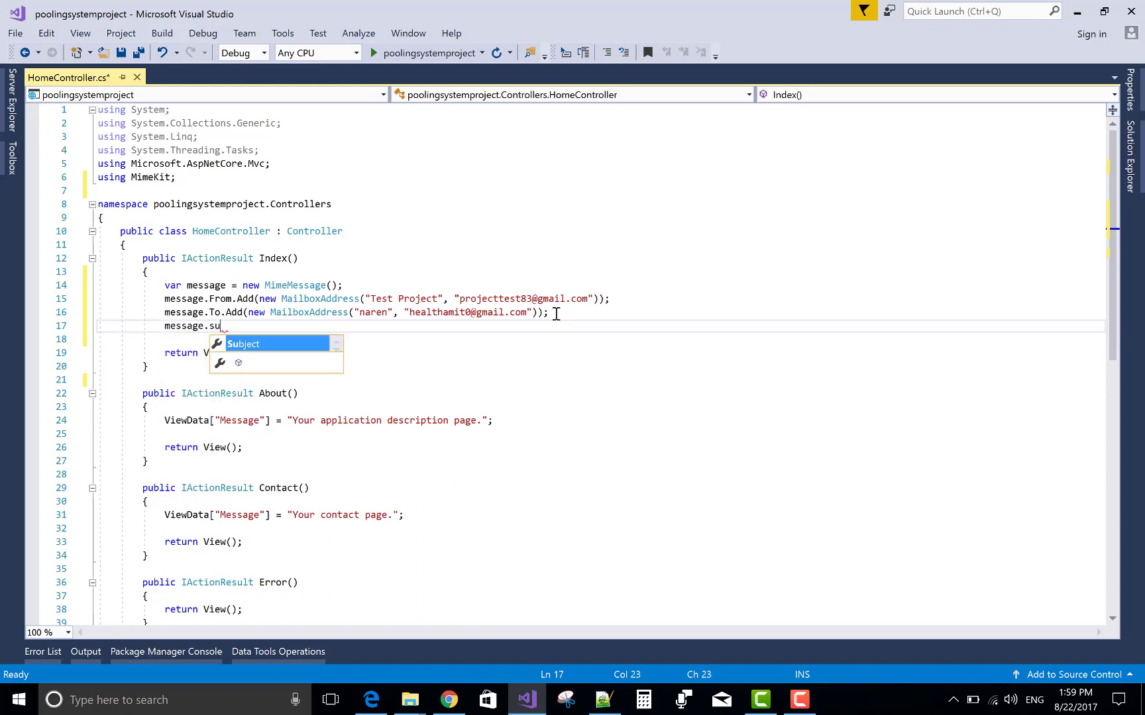
{"action": "key", "text": "Tab"}
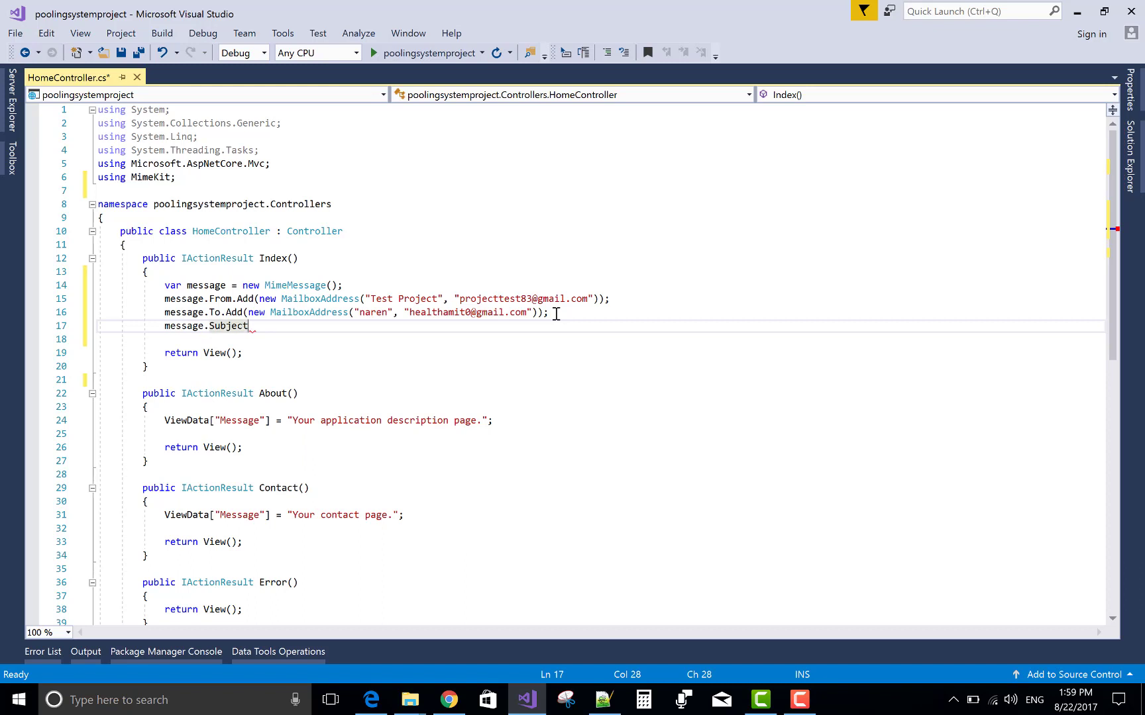
{"action": "type", "text": "= \""}
{"action": "type", "text": "test mail "}
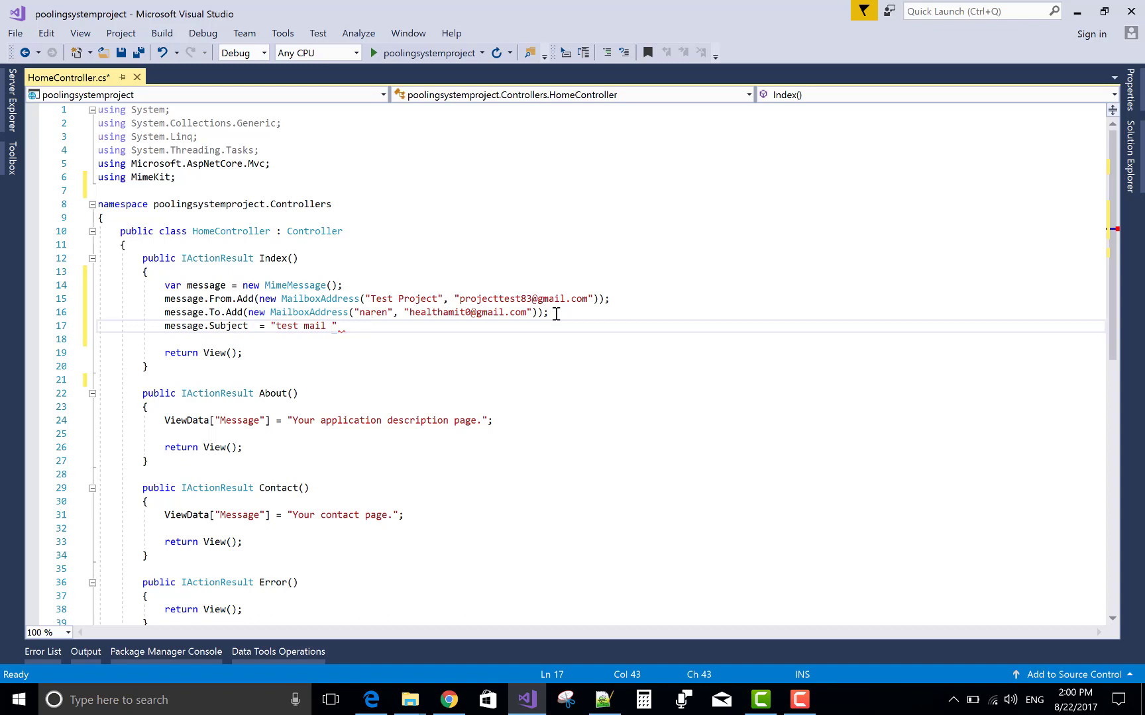
{"action": "type", "text": " i"}
{"action": "type", "text": "n asp.net co"}
{"action": "type", "text": "re\";"}
{"action": "key", "text": "Return"}
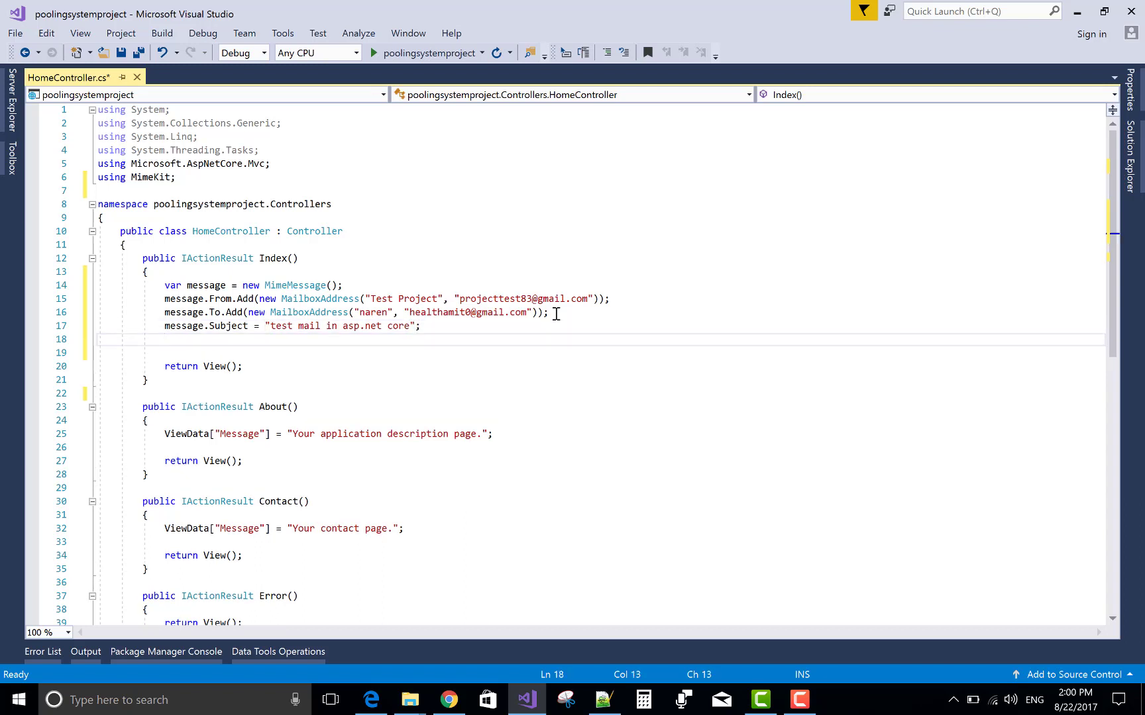
{"action": "type", "text": "message"}
{"action": "type", "text": ".bod"}
Write message.Body = new TextPart("plain") on line 18
{"action": "key", "text": "Tab"}
{"action": "type", "text": "= new "}
{"action": "type", "text": "tex"}
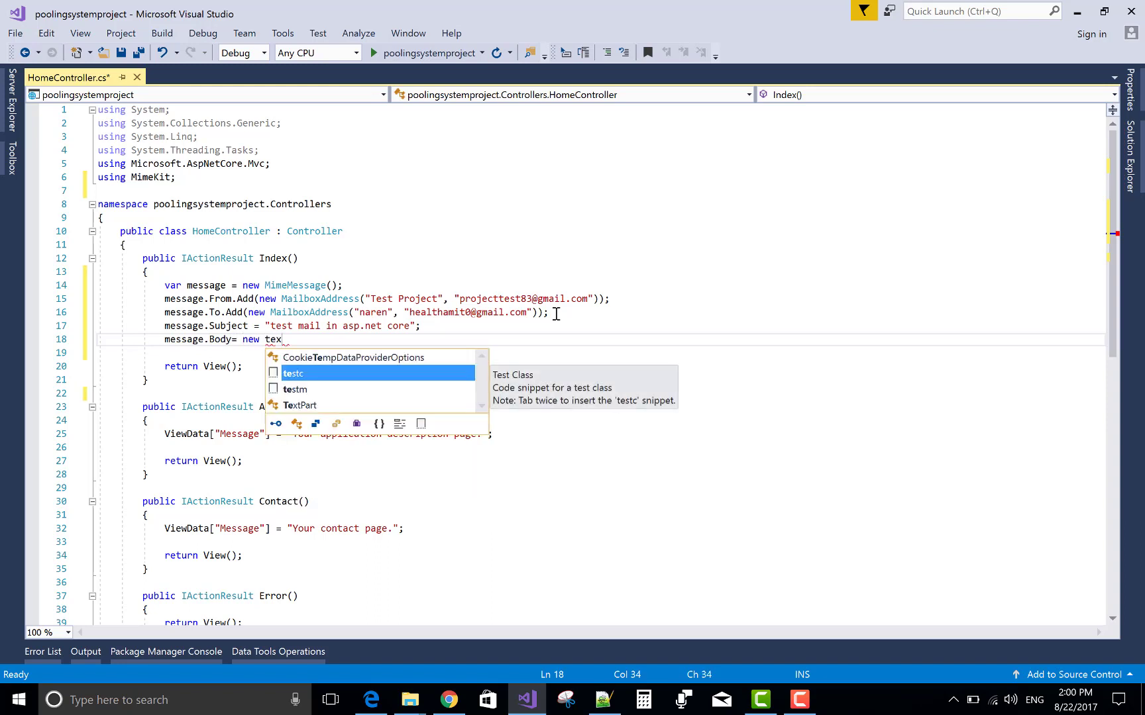
{"action": "type", "text": "t"}
{"action": "key", "text": "Tab"}
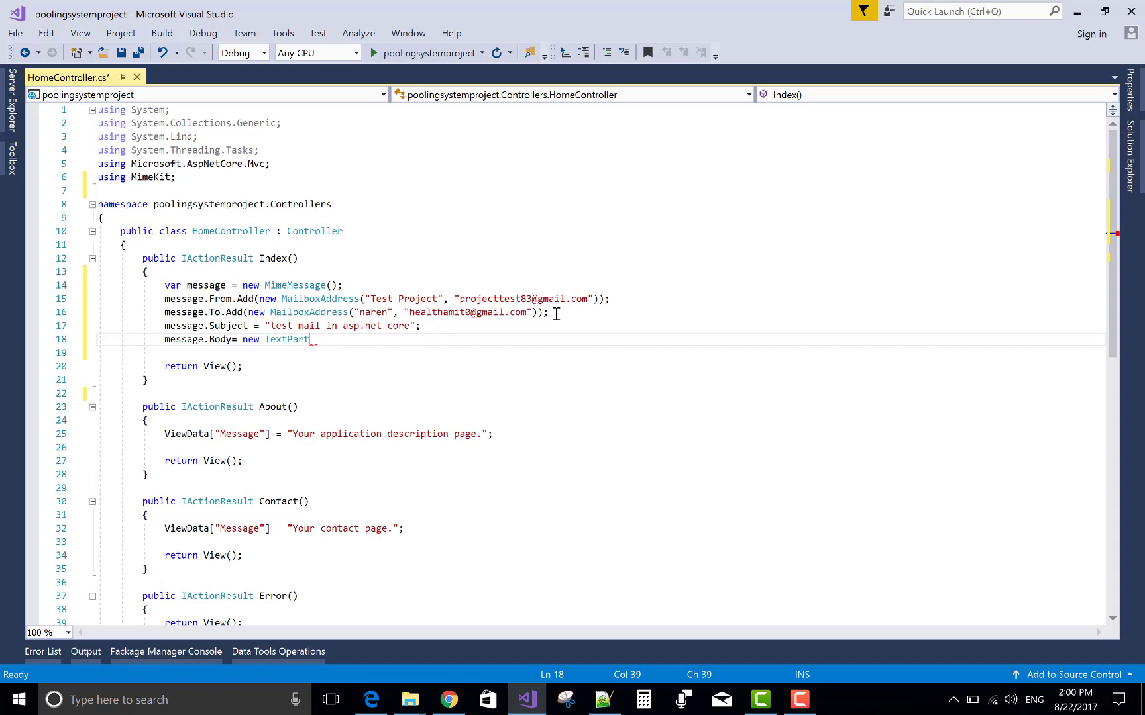
{"action": "type", "text": "(\""}
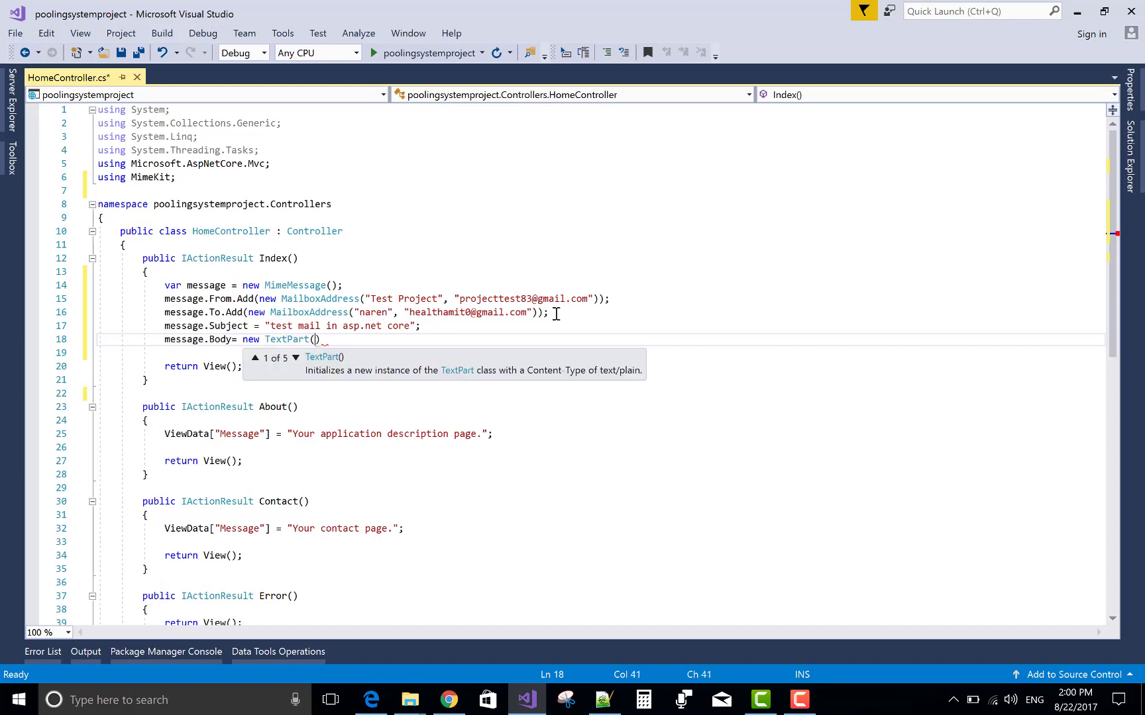
{"action": "type", "text": "plain"}
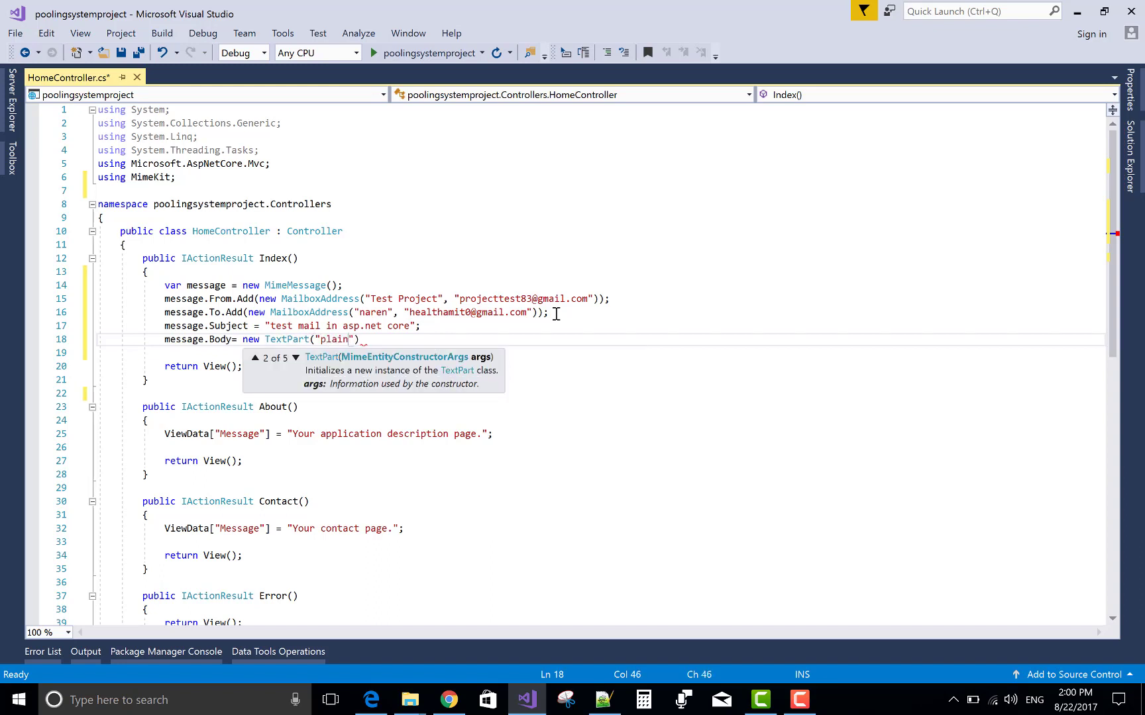
{"action": "key", "text": "BackSpace"}
{"action": "key", "text": "BackSpace"}
{"action": "key", "text": "BackSpace"}
{"action": "key", "text": "BackSpace"}
{"action": "key", "text": "BackSpace"}
{"action": "type", "text": "p"}
{"action": "type", "text": "lain\")"}
Finish the TextPart initializer with Text 'hello world mail', removing the stray semicolon
{"action": "key", "text": "Return"}
{"action": "type", "text": "{"}
{"action": "key", "text": "Return"}
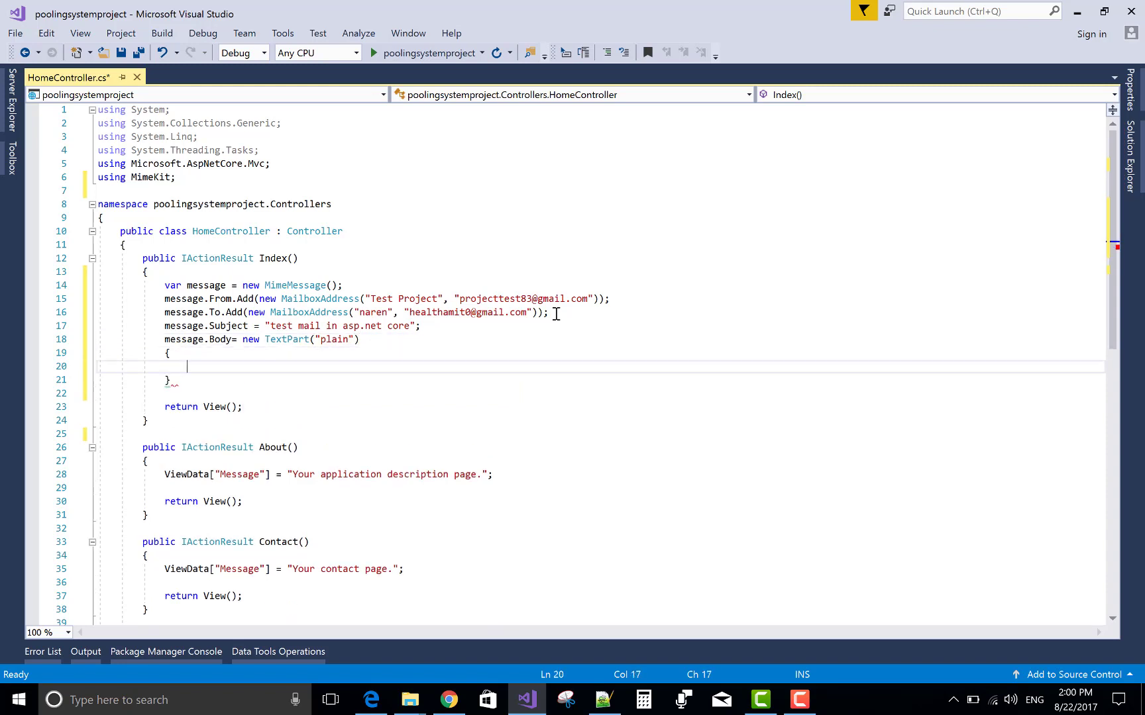
{"action": "type", "text": "Text"}
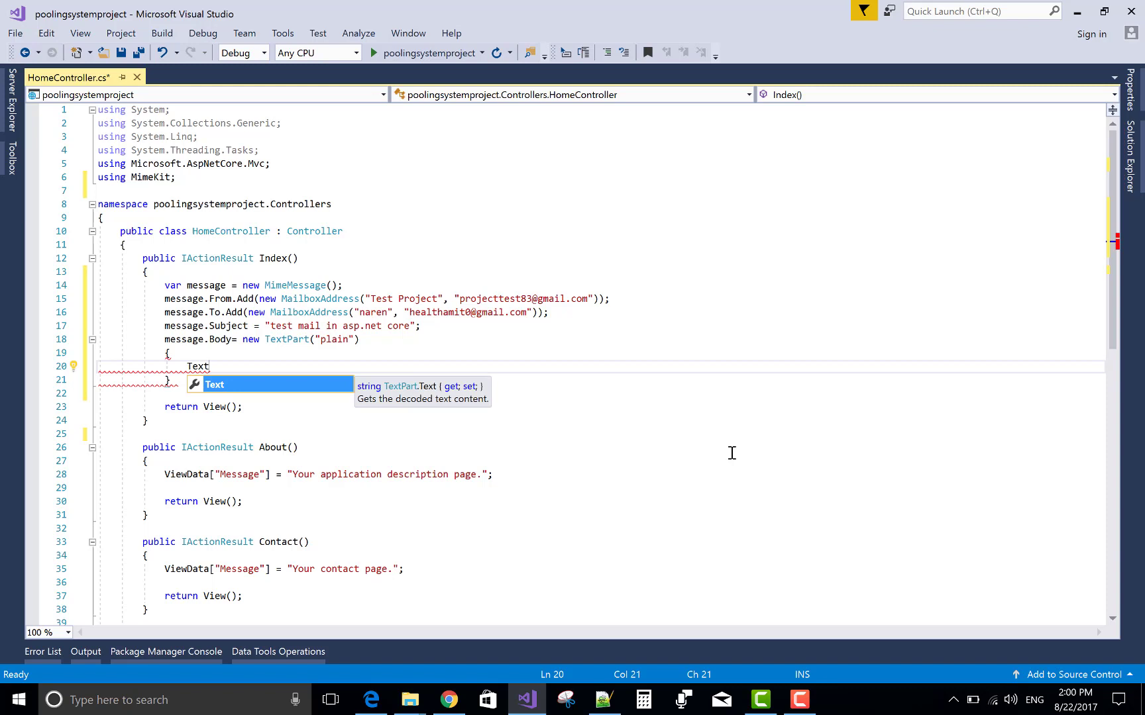
{"action": "type", "text": " = \""}
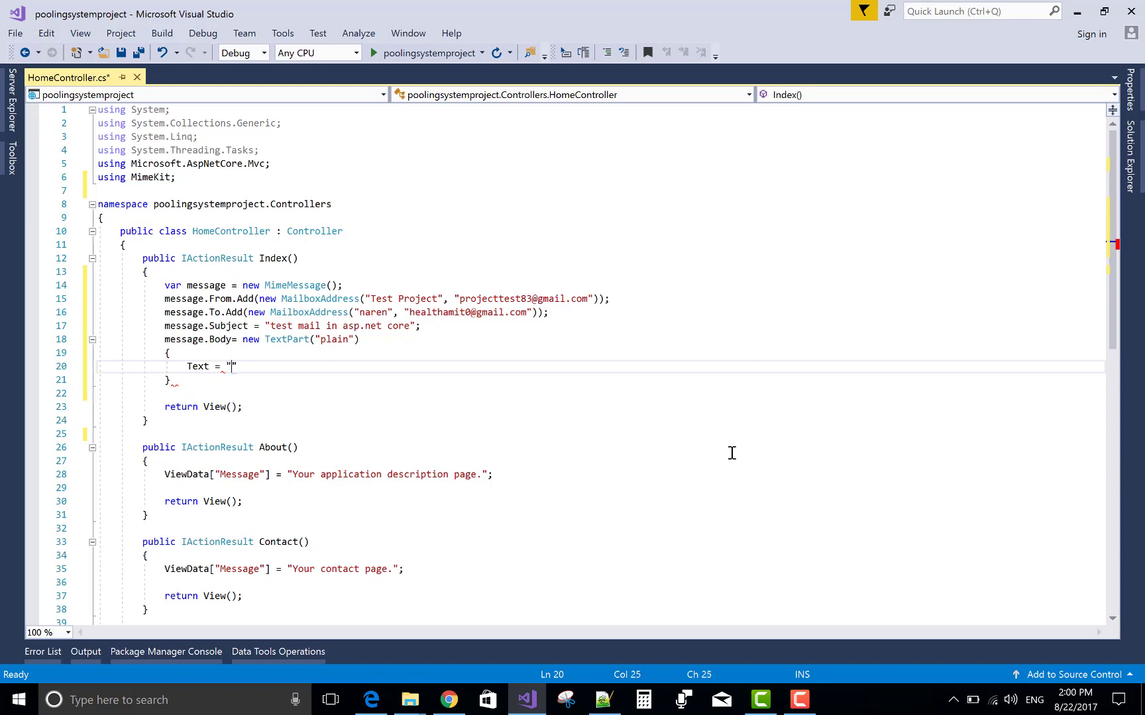
{"action": "type", "text": "hell"}
{"action": "type", "text": "o"}
{"action": "type", "text": " w"}
{"action": "type", "text": "orld mail"}
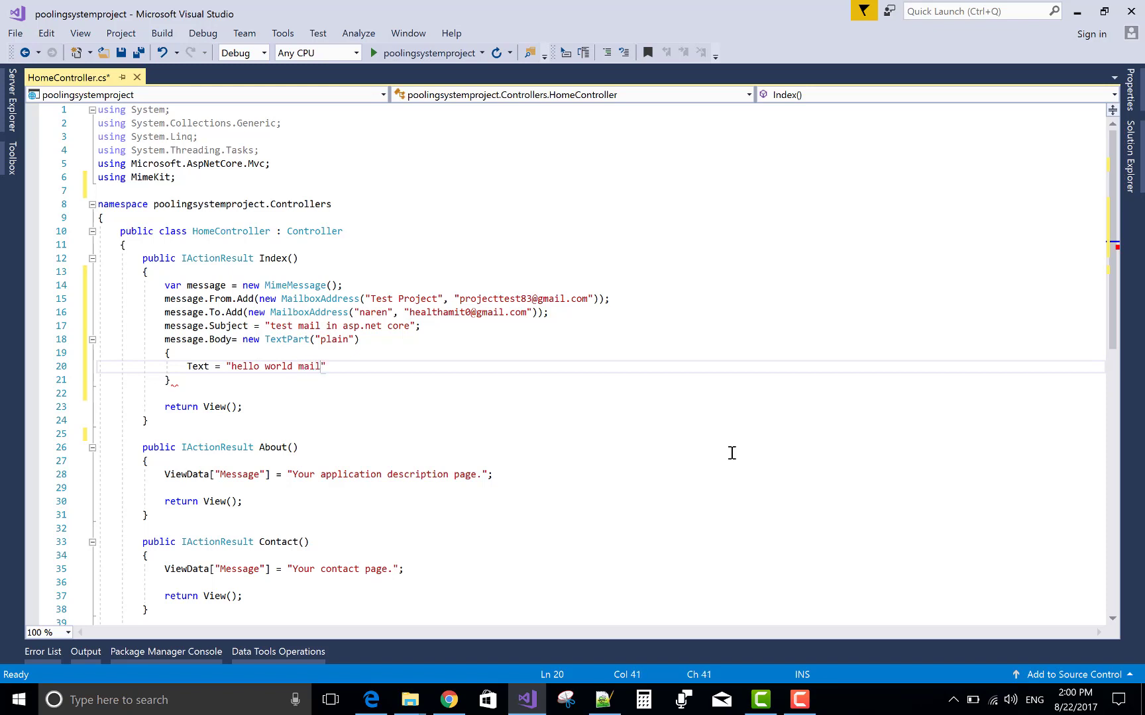
{"action": "type", "text": "\";"}
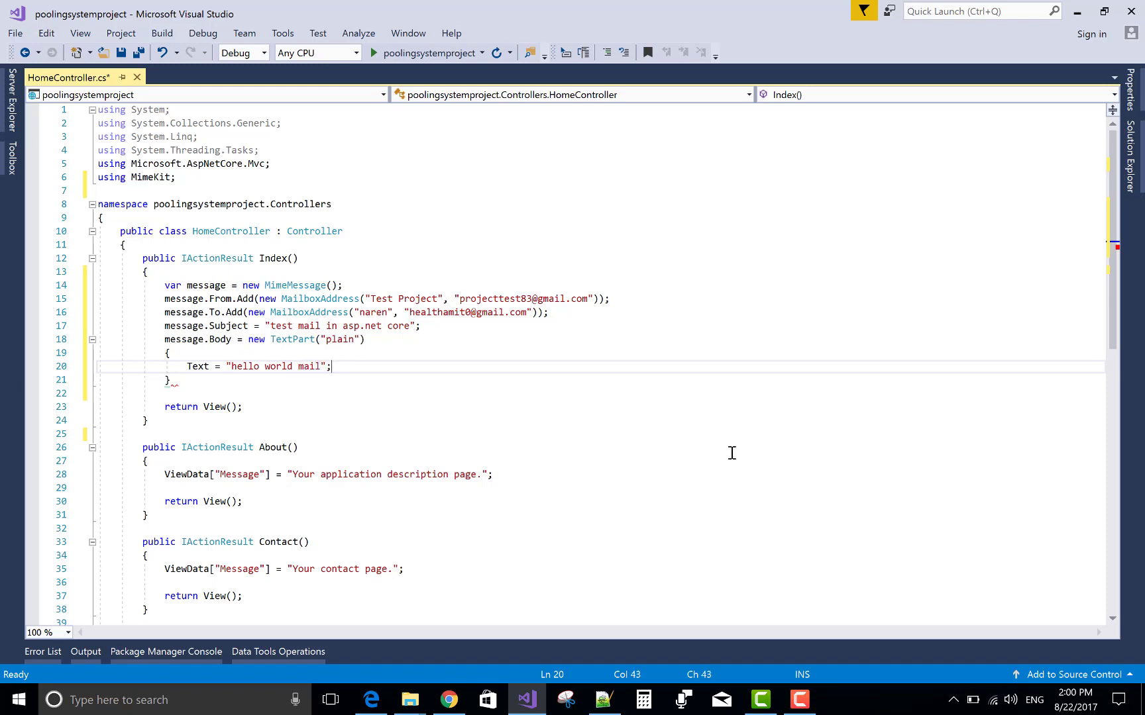
{"action": "left_click", "coordinate": [206, 382]}
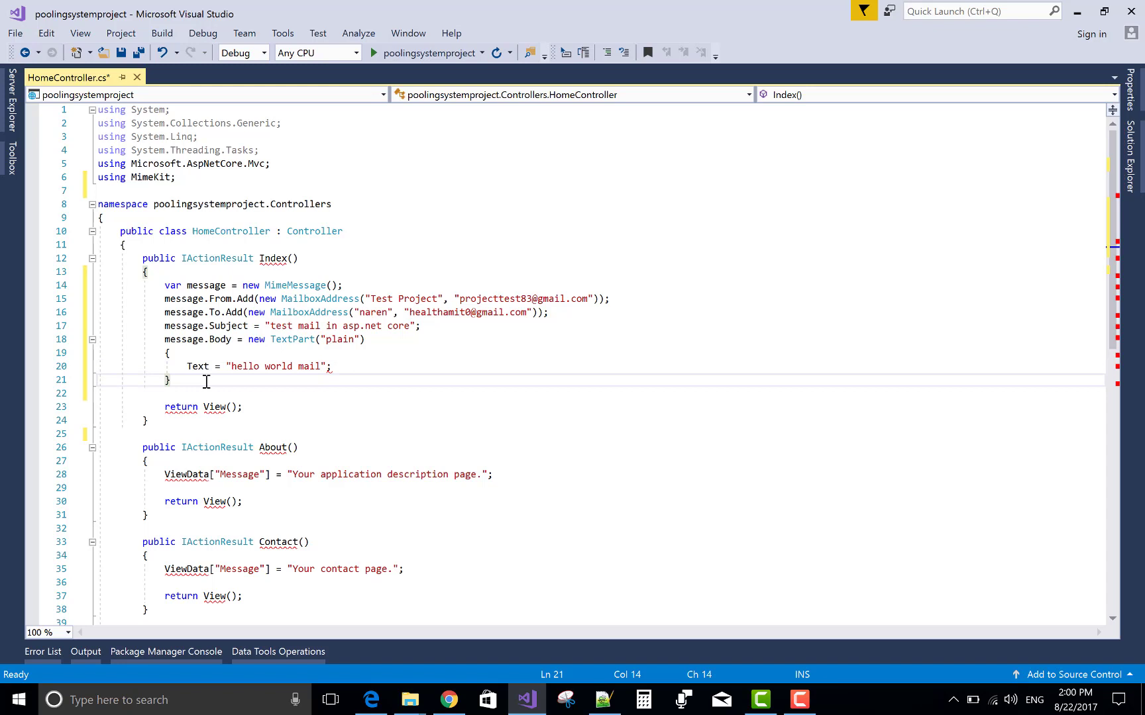
{"action": "type", "text": ";"}
{"action": "key", "text": "Return"}
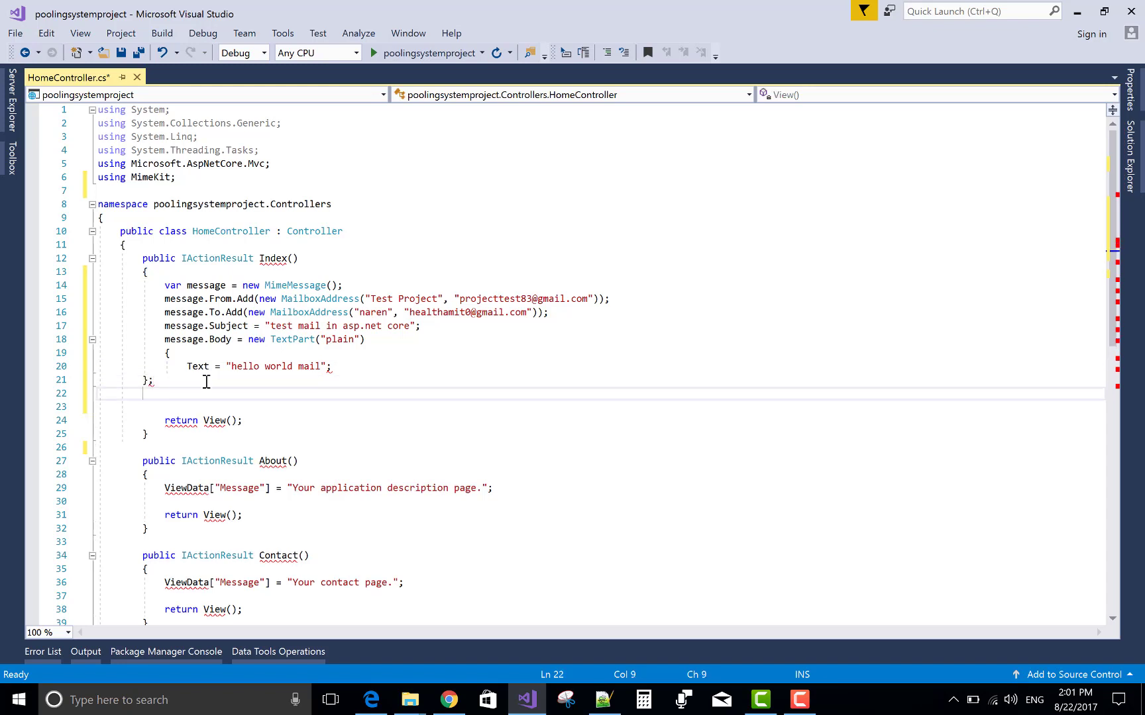
{"action": "left_click", "coordinate": [342, 369]}
{"action": "key", "text": "BackSpace"}
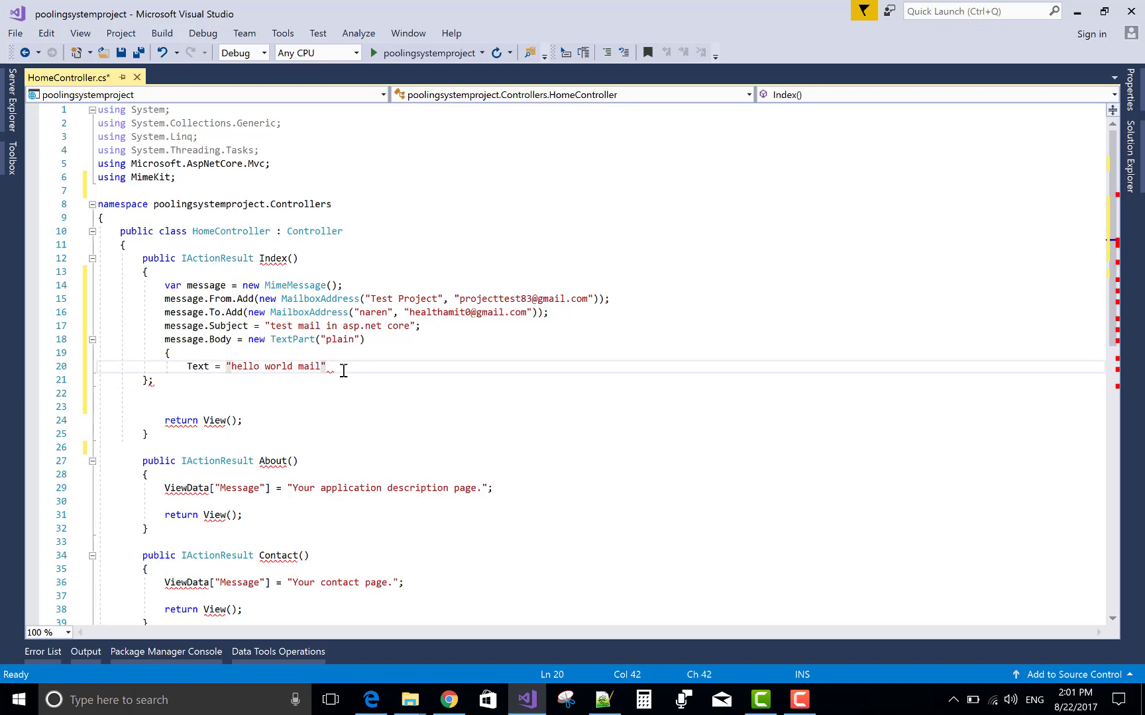
{"action": "left_click", "coordinate": [176, 385]}
{"action": "key", "text": "Return"}
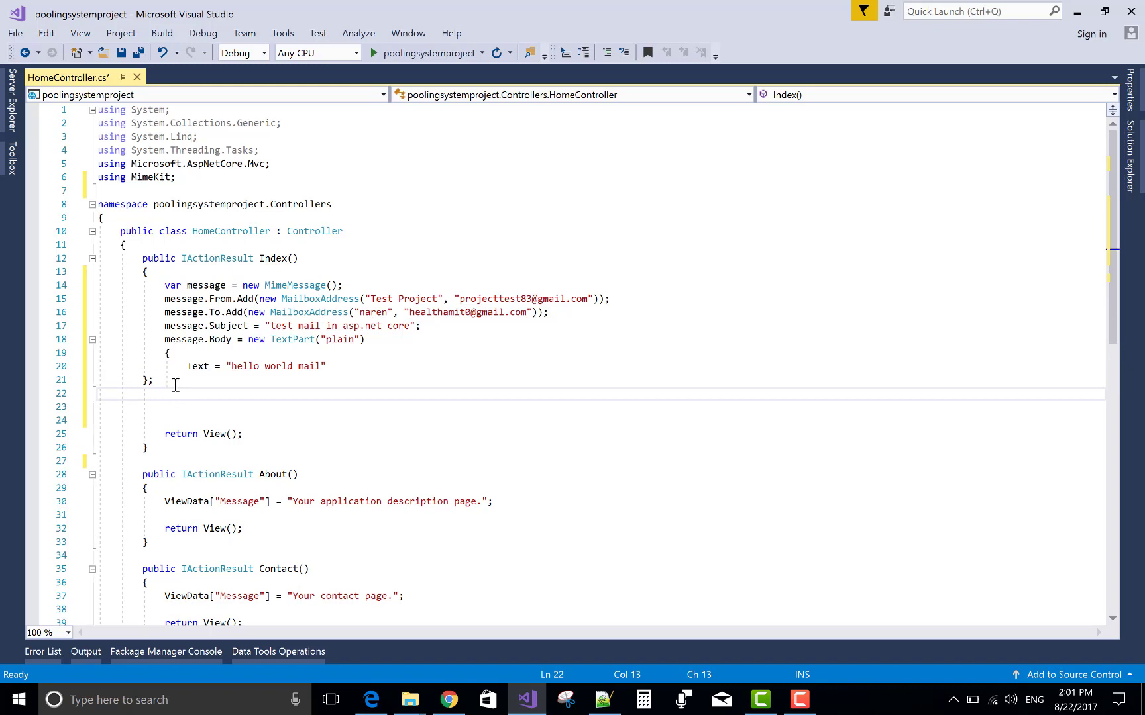
{"action": "type", "text": "usi"}
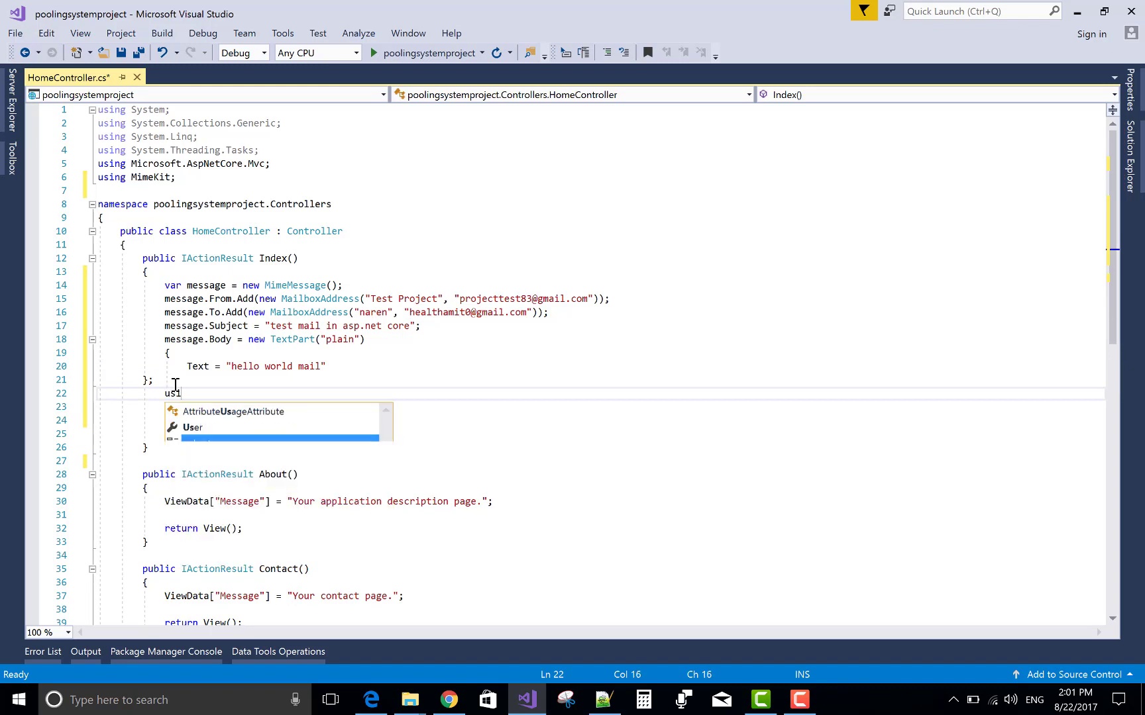
{"action": "type", "text": "ng("}
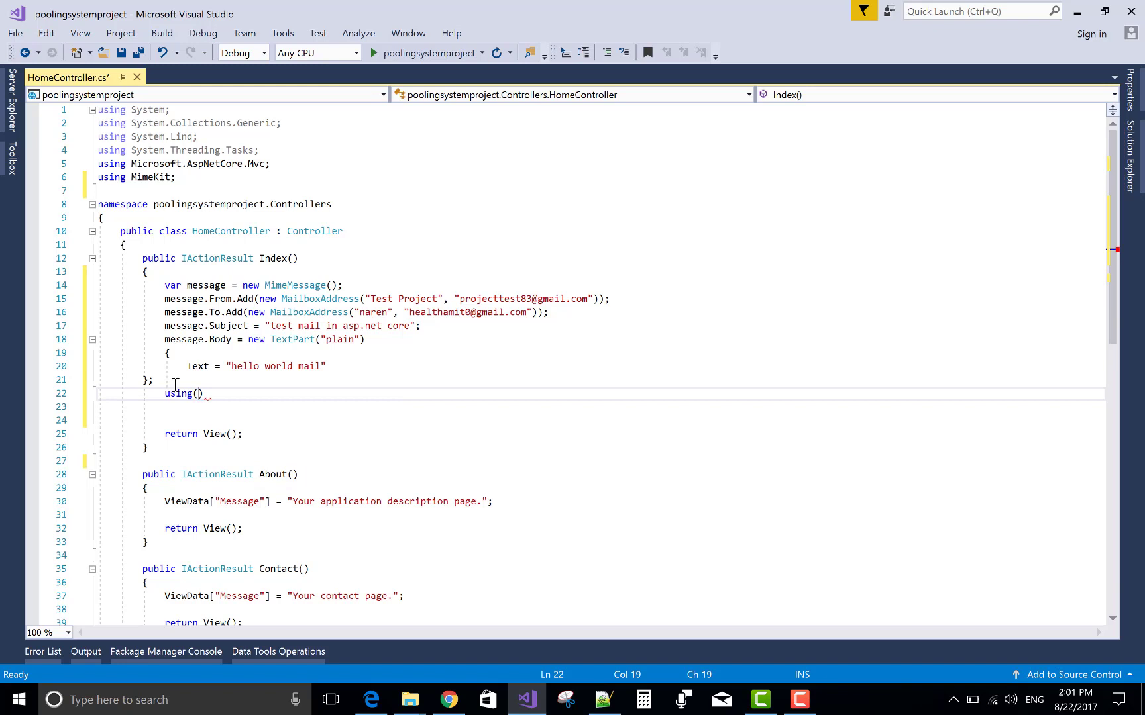
{"action": "type", "text": "var cli"}
{"action": "type", "text": "ent"}
{"action": "type", "text": " ="}
Add a using (var client = new SmtpClient()) block with a client. call started inside
{"action": "left_click", "coordinate": [176, 380]}
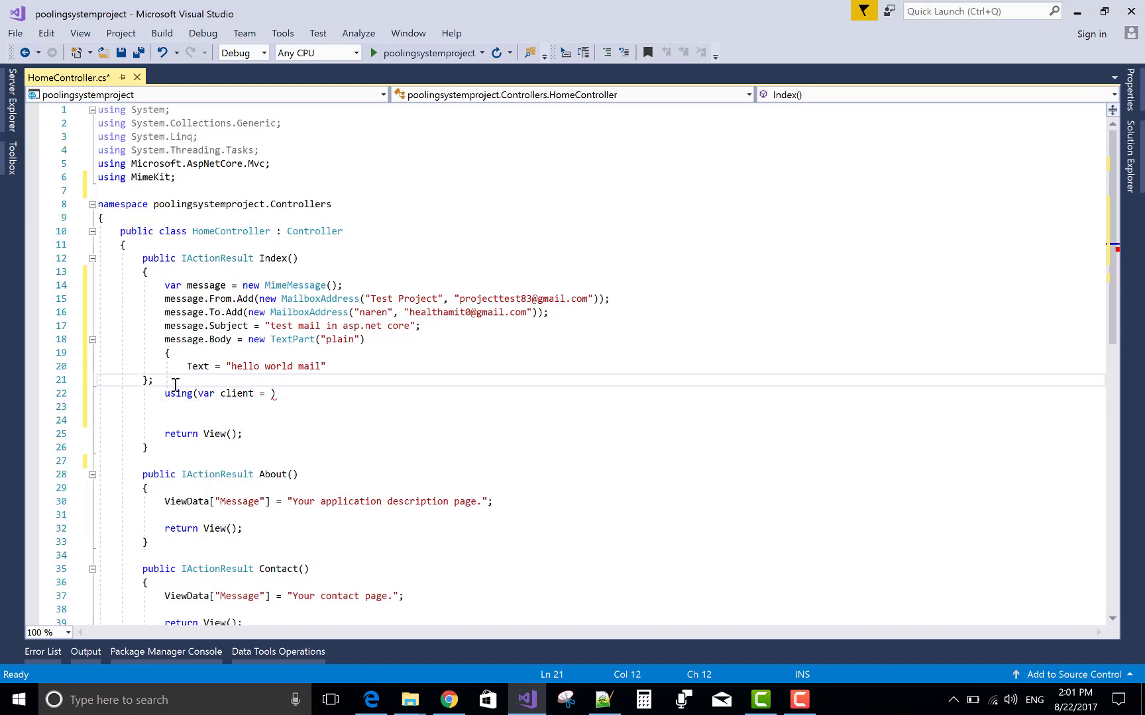
{"action": "type", "text": "ne"}
{"action": "key", "text": "BackSpace"}
{"action": "key", "text": "BackSpace"}
{"action": "left_click", "coordinate": [273, 394]}
{"action": "type", "text": "new "}
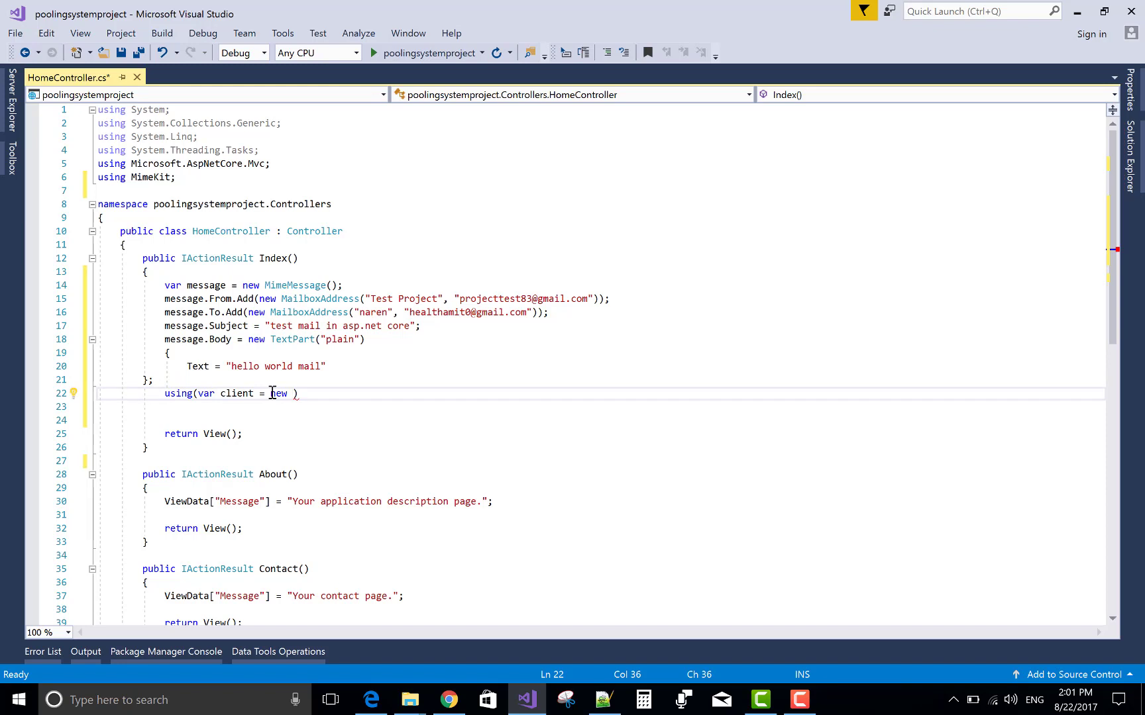
{"action": "type", "text": "smtp"}
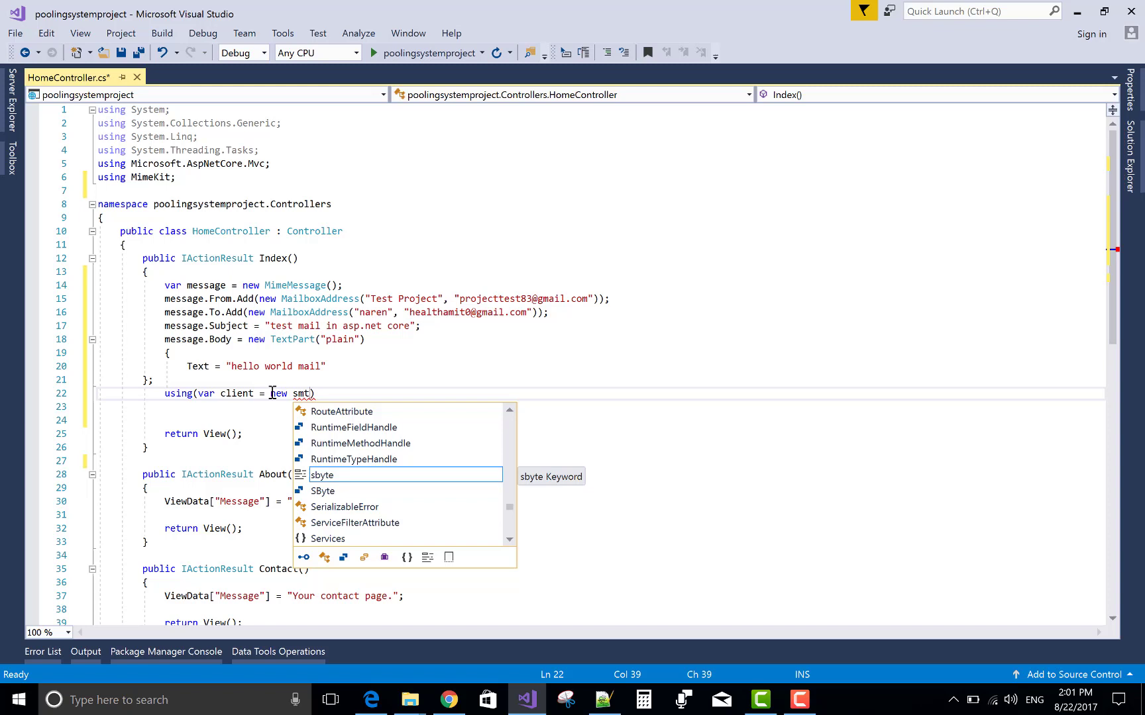
{"action": "key", "text": "BackSpace"}
{"action": "key", "text": "BackSpace"}
{"action": "key", "text": "BackSpace"}
{"action": "type", "text": "Sm"}
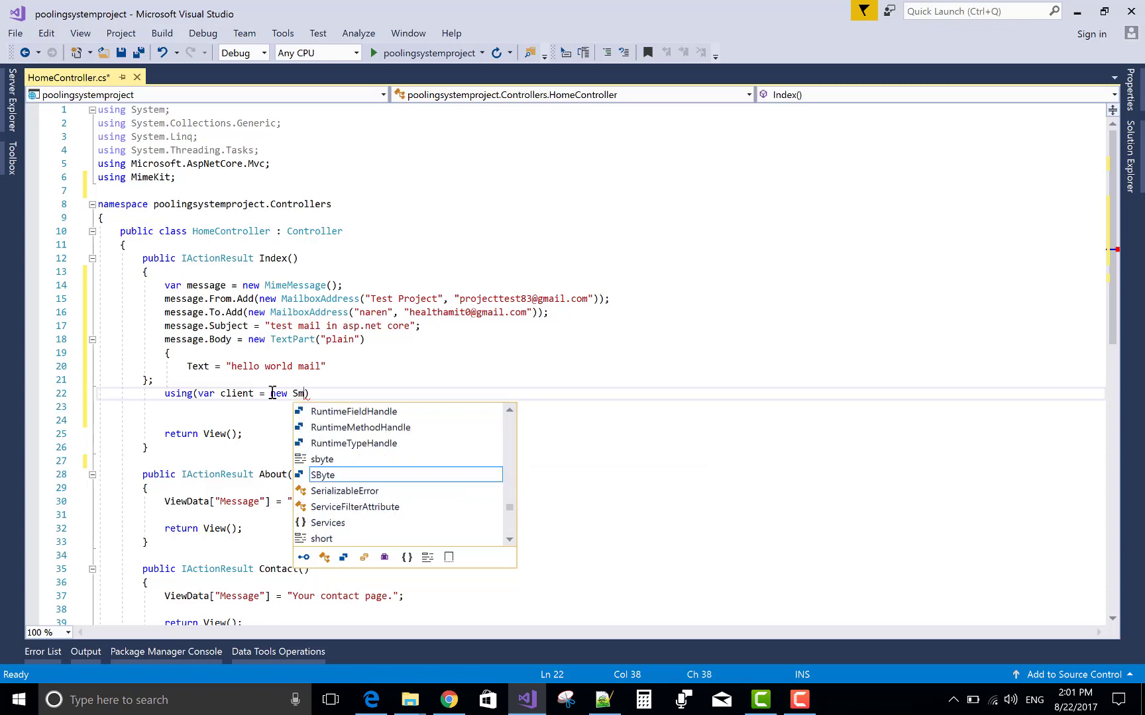
{"action": "type", "text": "tpClient"}
{"action": "type", "text": "("}
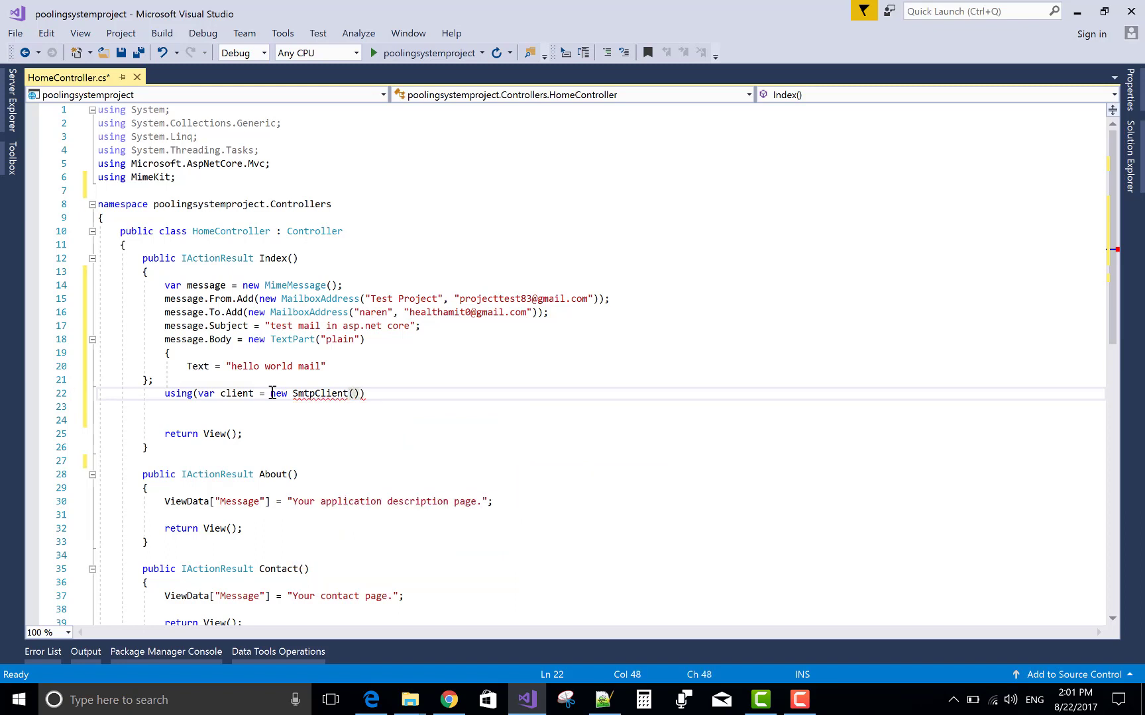
{"action": "type", "text": "))"}
{"action": "key", "text": "Return"}
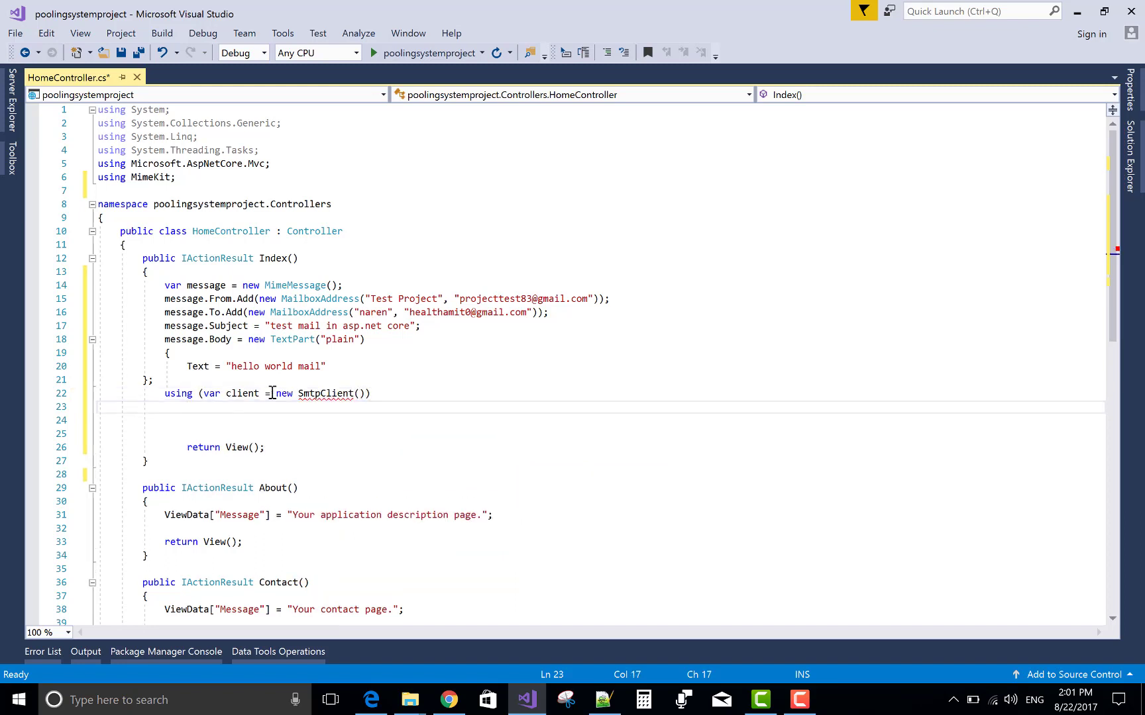
{"action": "type", "text": "{"}
{"action": "key", "text": "Return"}
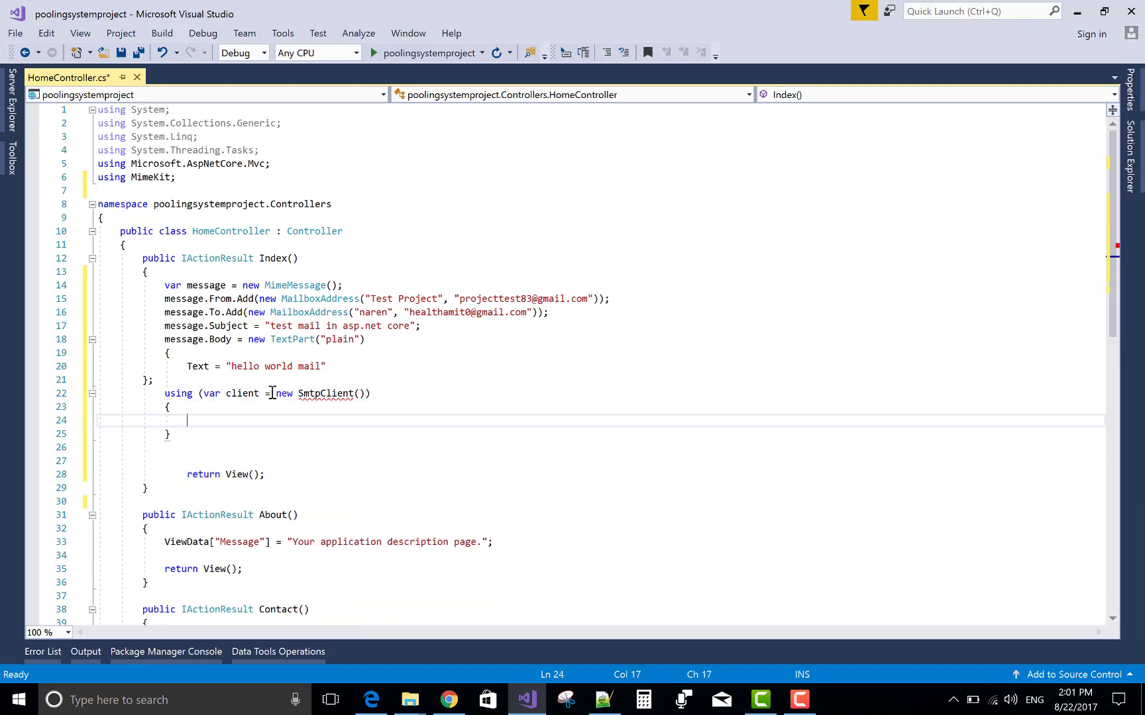
{"action": "type", "text": "client"}
{"action": "type", "text": "."}
{"action": "type", "text": "Conn"}
{"action": "key", "text": "BackSpace"}
{"action": "key", "text": "BackSpace"}
{"action": "key", "text": "BackSpace"}
{"action": "mouse_move", "coordinate": [326, 394]}
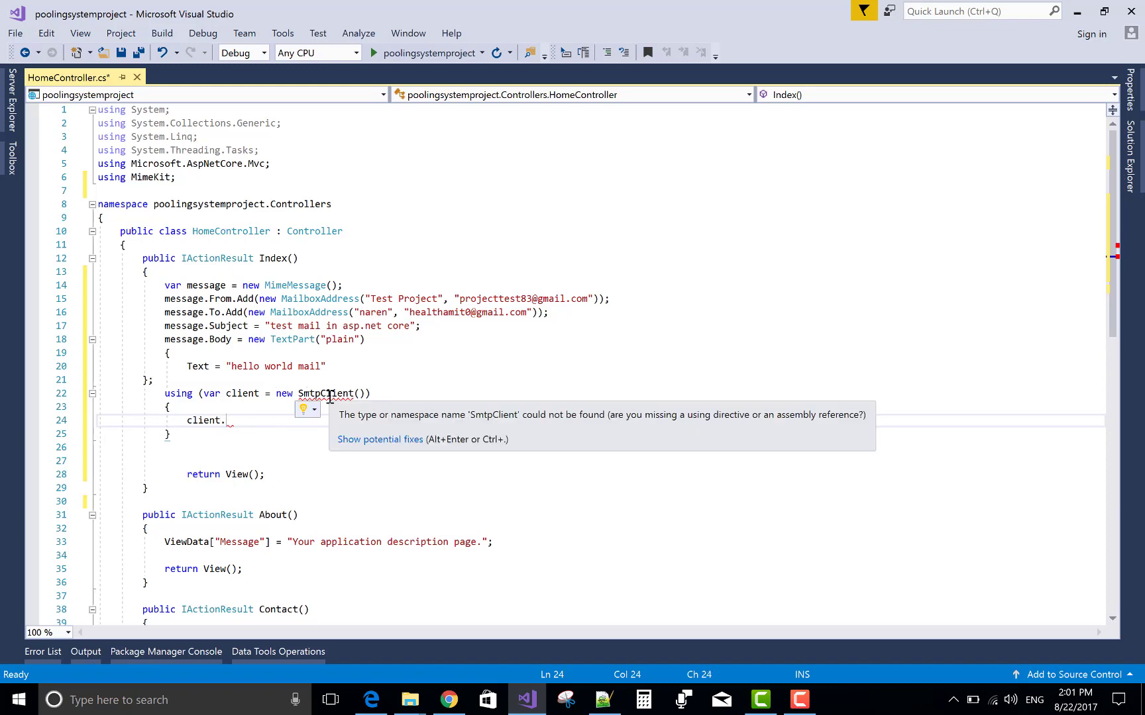
Import MailKit.Net.Smtp and write client.Connect("smtp.gmail.com", 587, false);
{"action": "left_click", "coordinate": [314, 412]}
{"action": "left_click", "coordinate": [341, 425]}
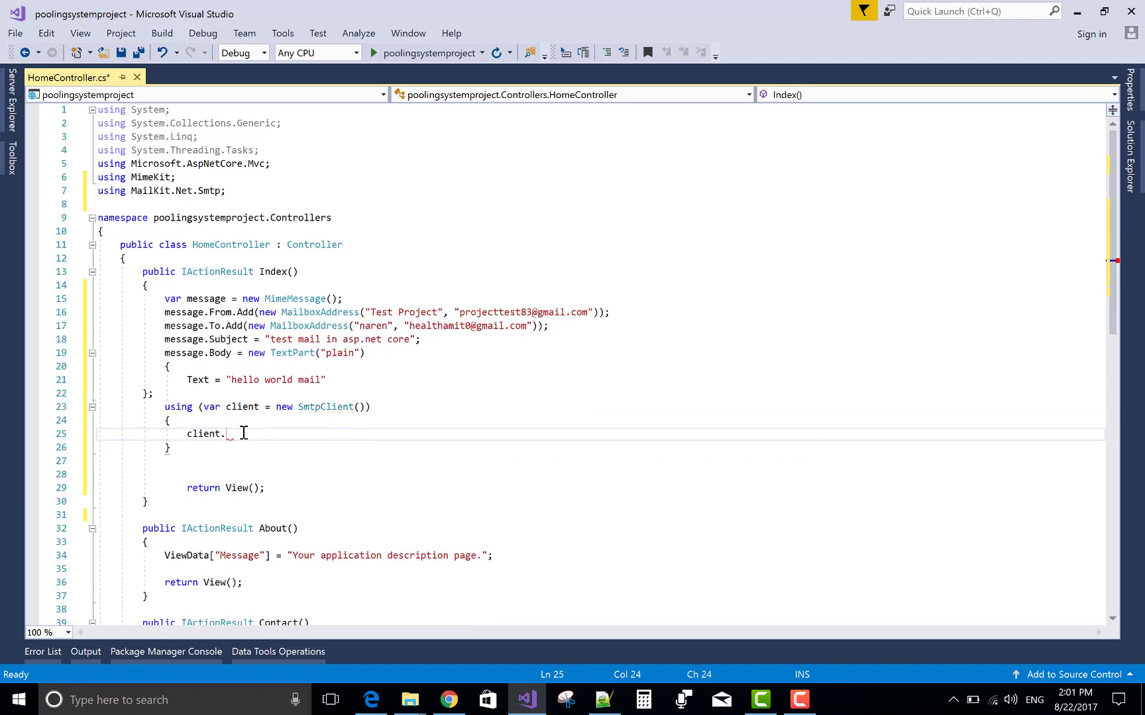
{"action": "key", "text": "ctrl+space"}
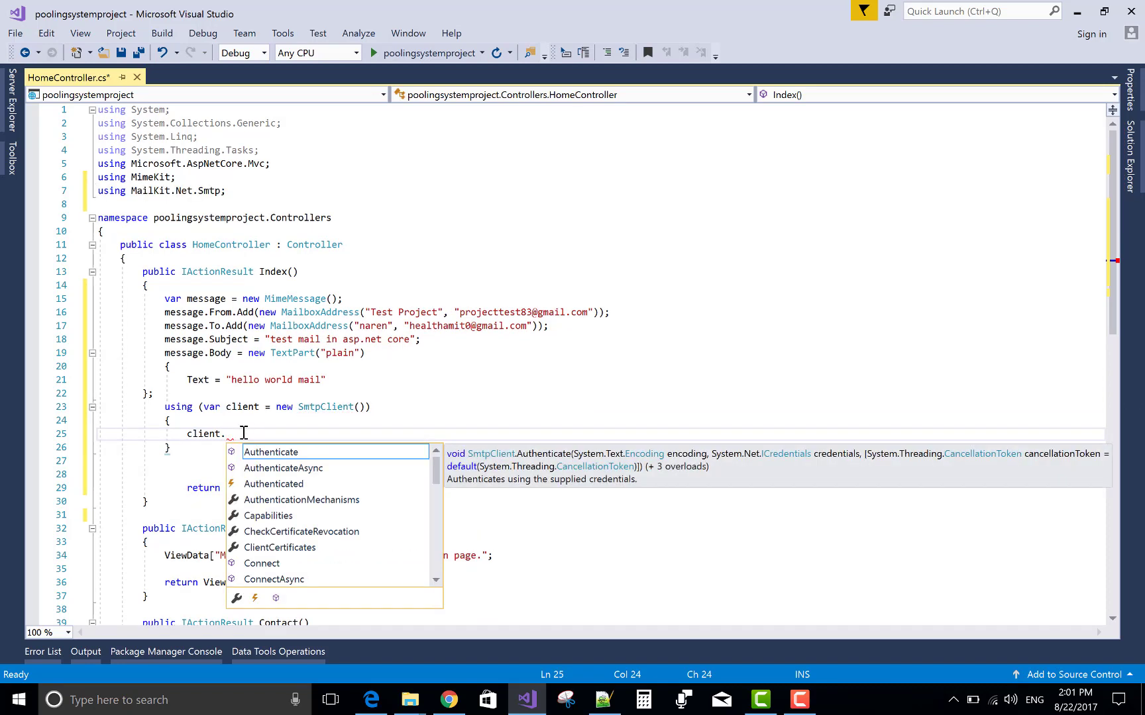
{"action": "type", "text": "conn"}
{"action": "key", "text": "Tab"}
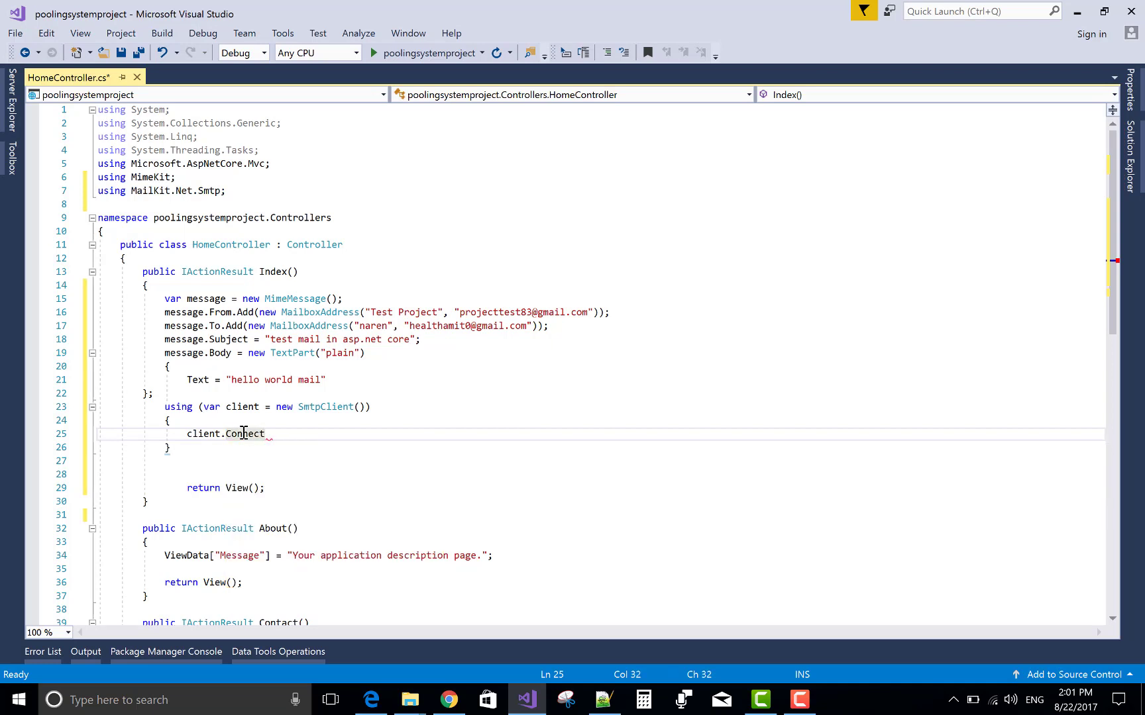
{"action": "type", "text": "(\""}
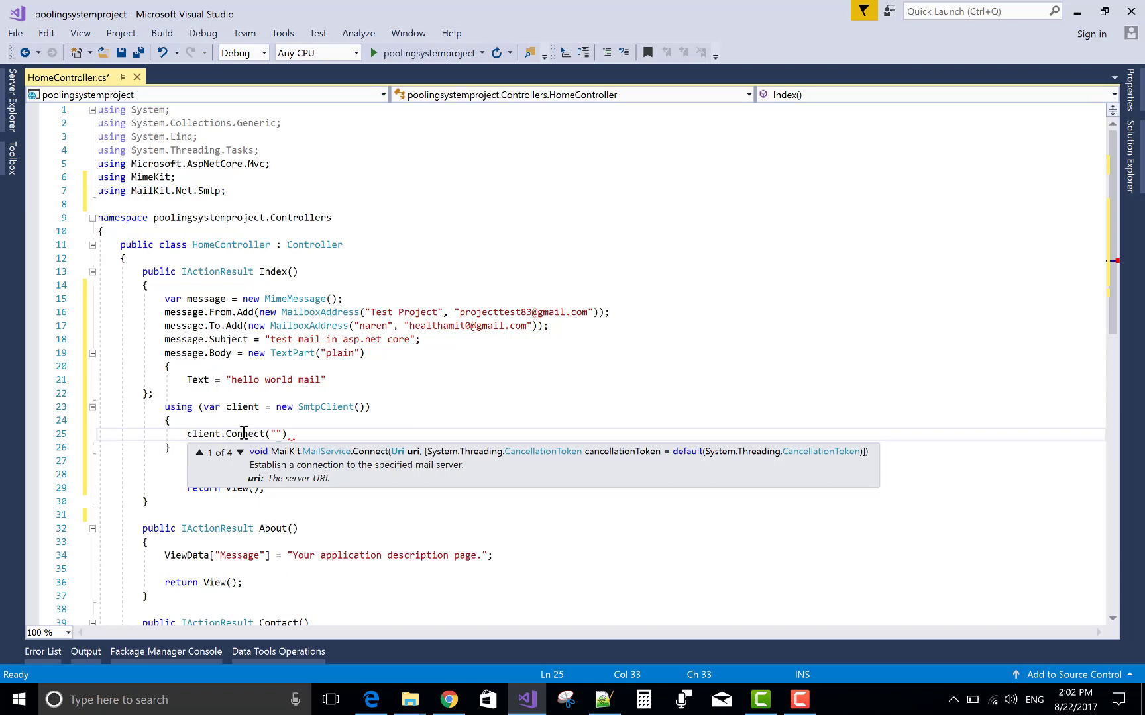
{"action": "type", "text": "smtp."}
{"action": "type", "text": "gmail.com"}
{"action": "key", "text": "Right"}
{"action": "type", "text": ","}
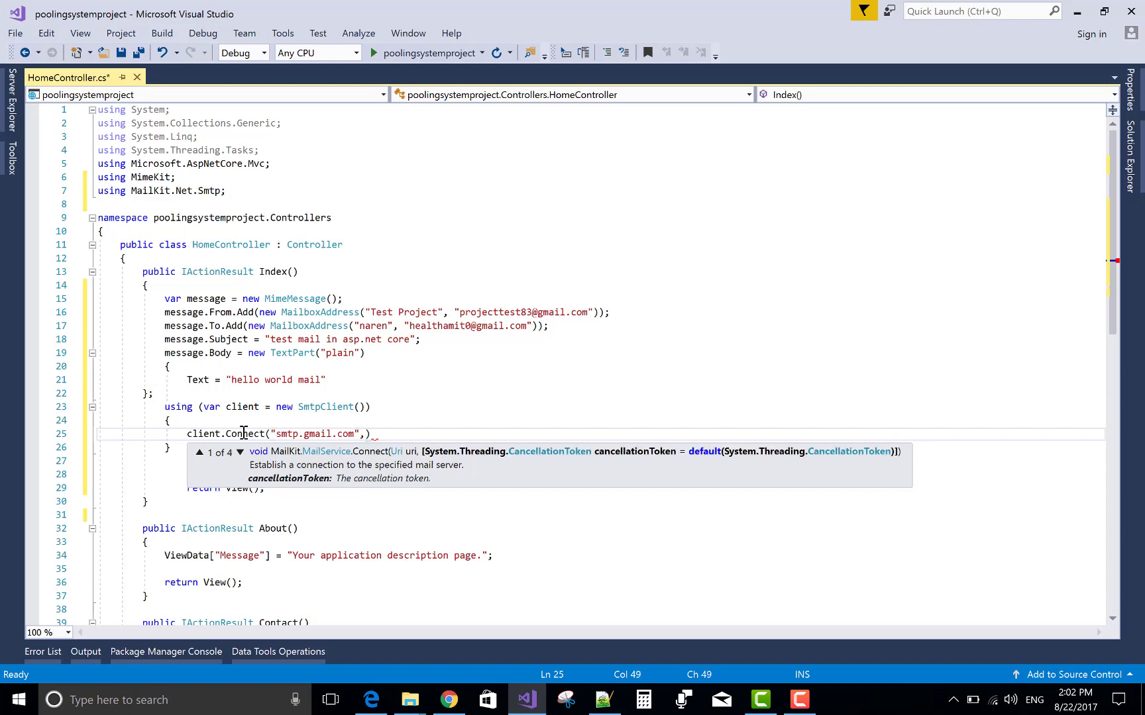
{"action": "type", "text": "587"}
{"action": "type", "text": ","}
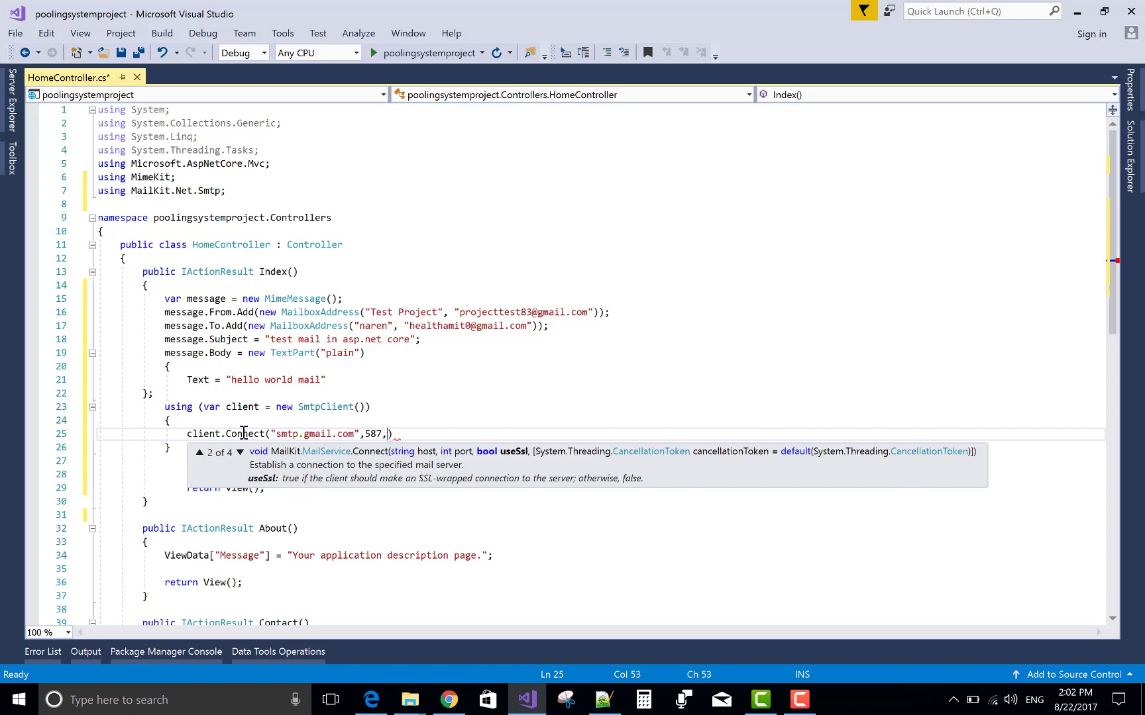
{"action": "type", "text": "fal"}
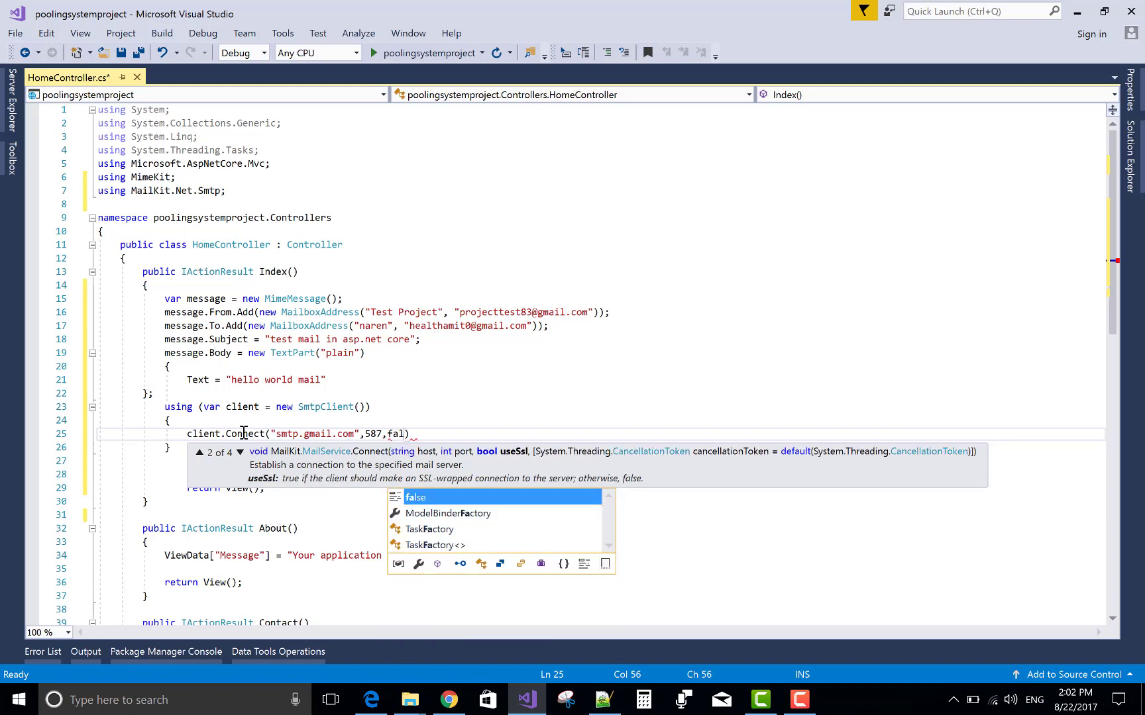
{"action": "type", "text": "e"}
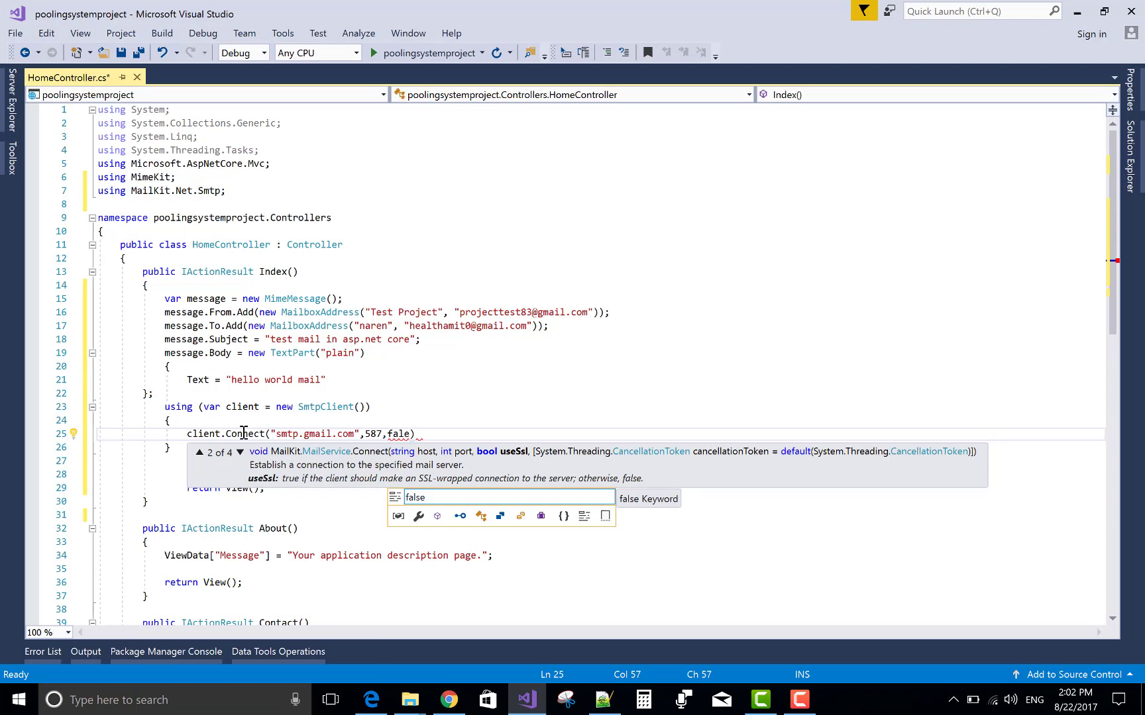
{"action": "key", "text": "Tab"}
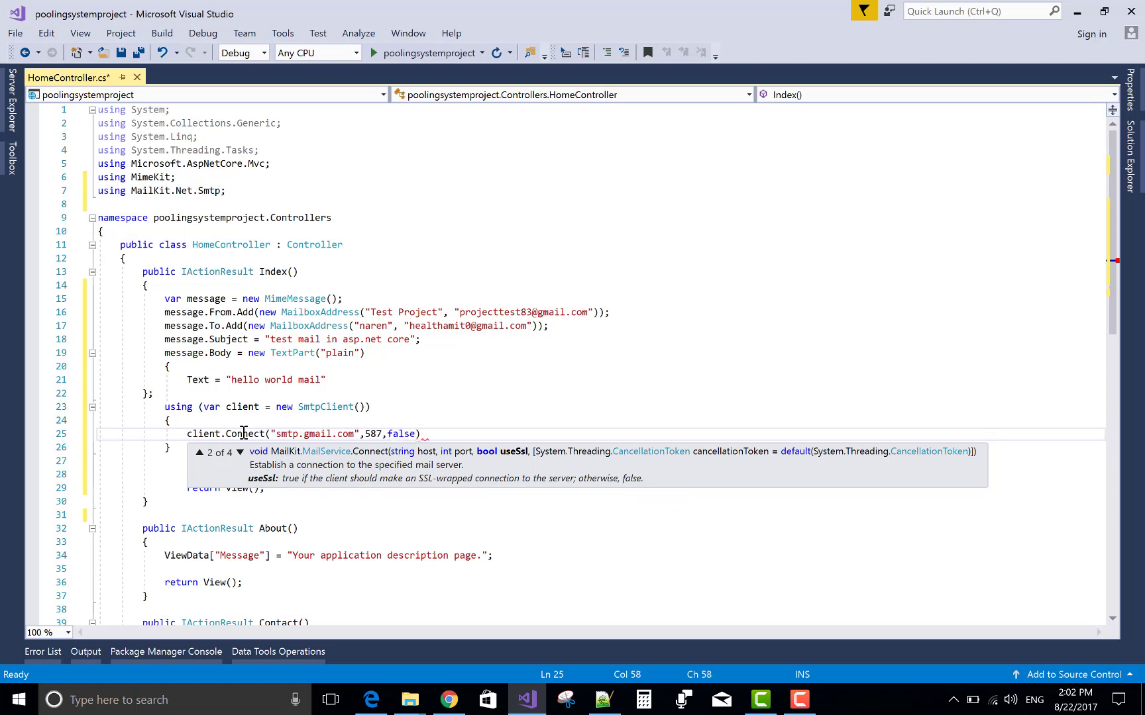
{"action": "type", "text": ");"}
{"action": "key", "text": "Return"}
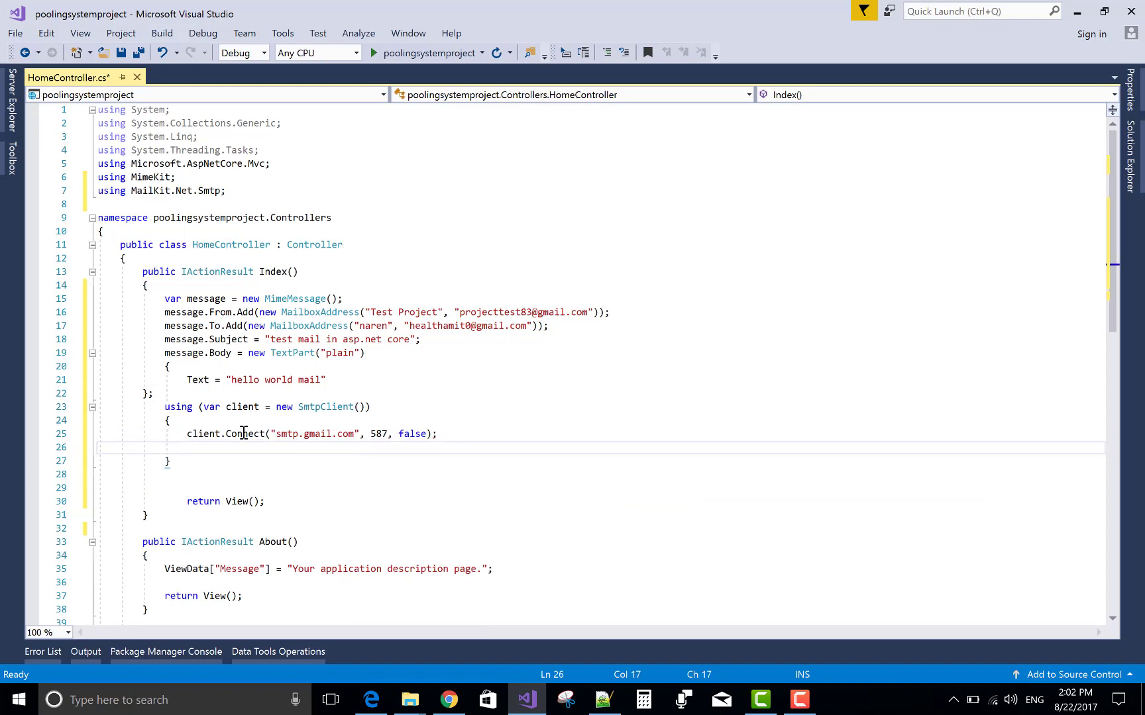
{"action": "type", "text": "client"}
{"action": "type", "text": "."}
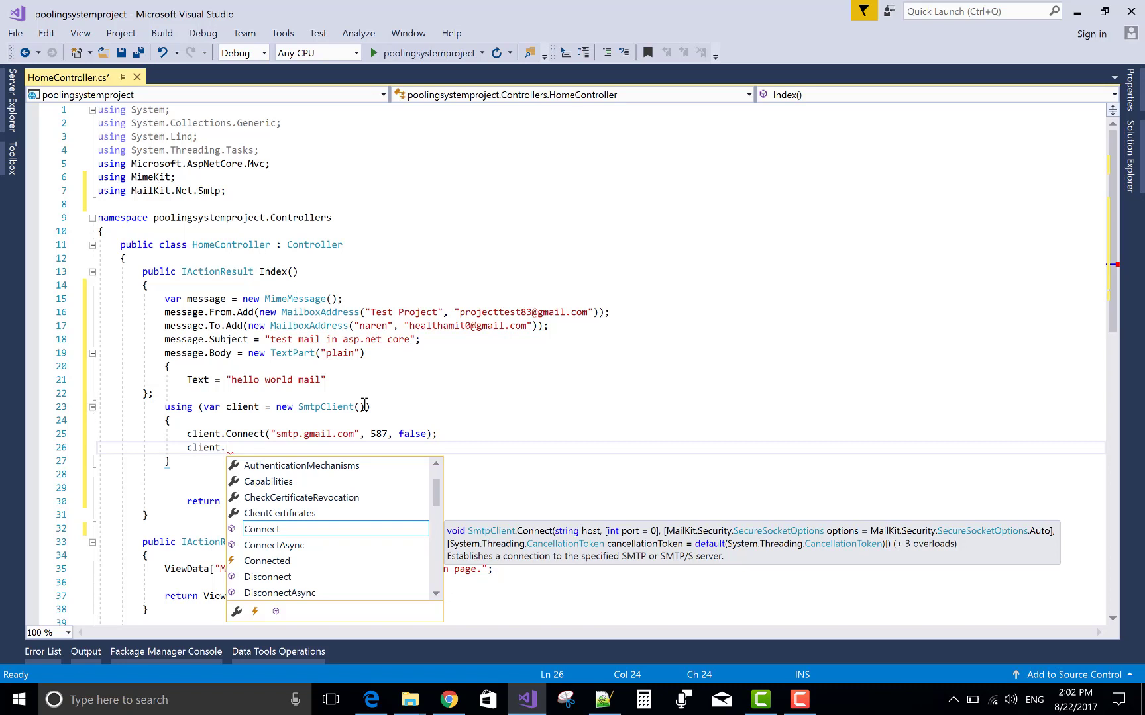
{"action": "type", "text": "se"}
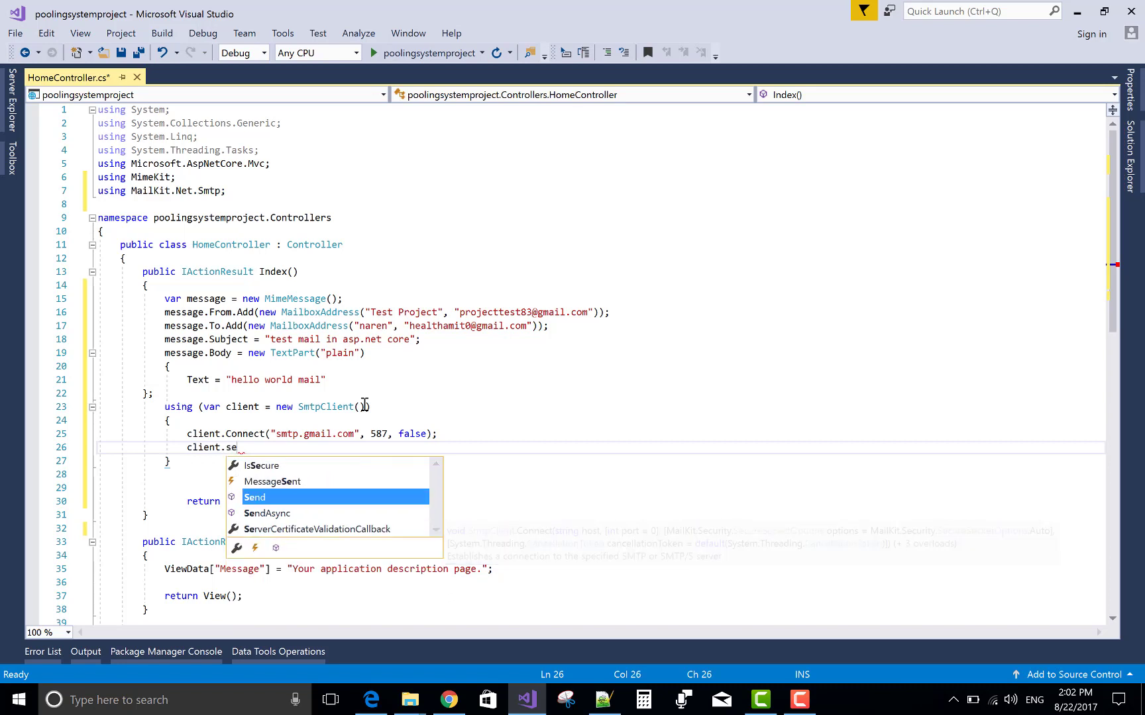
{"action": "type", "text": "n"}
Add client.Send(message); inside the SmtpClient block
{"action": "key", "text": "Tab"}
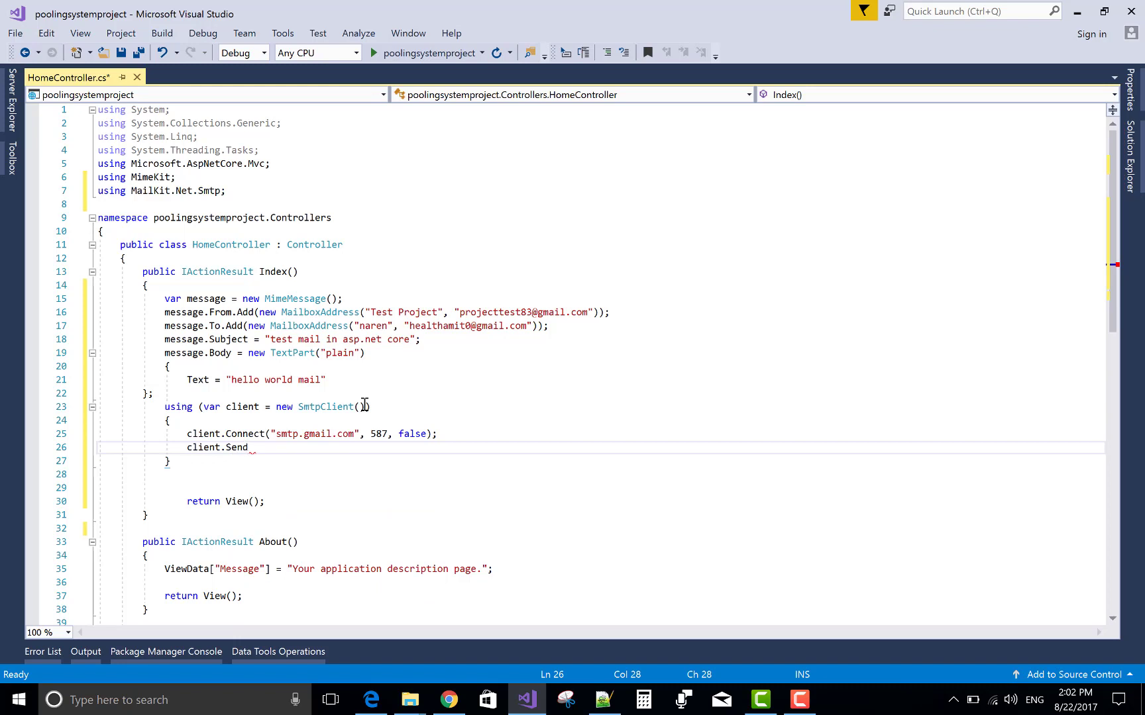
{"action": "type", "text": "(m"}
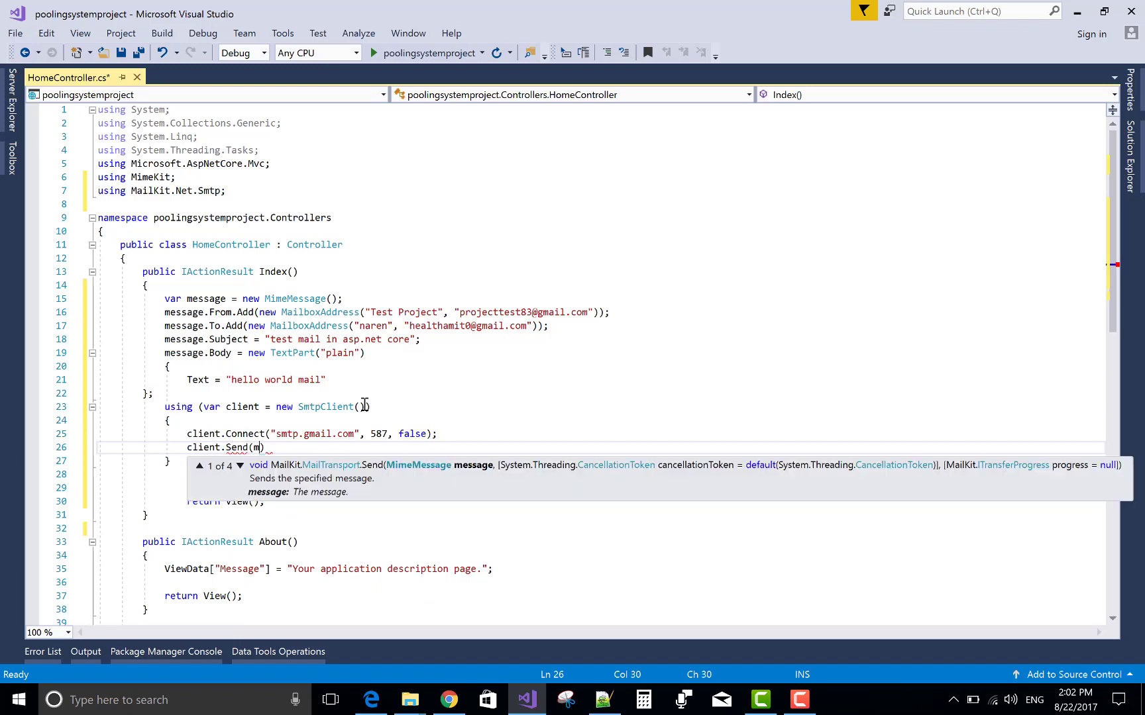
{"action": "type", "text": "ess"}
{"action": "key", "text": "Tab"}
{"action": "type", "text": ");"}
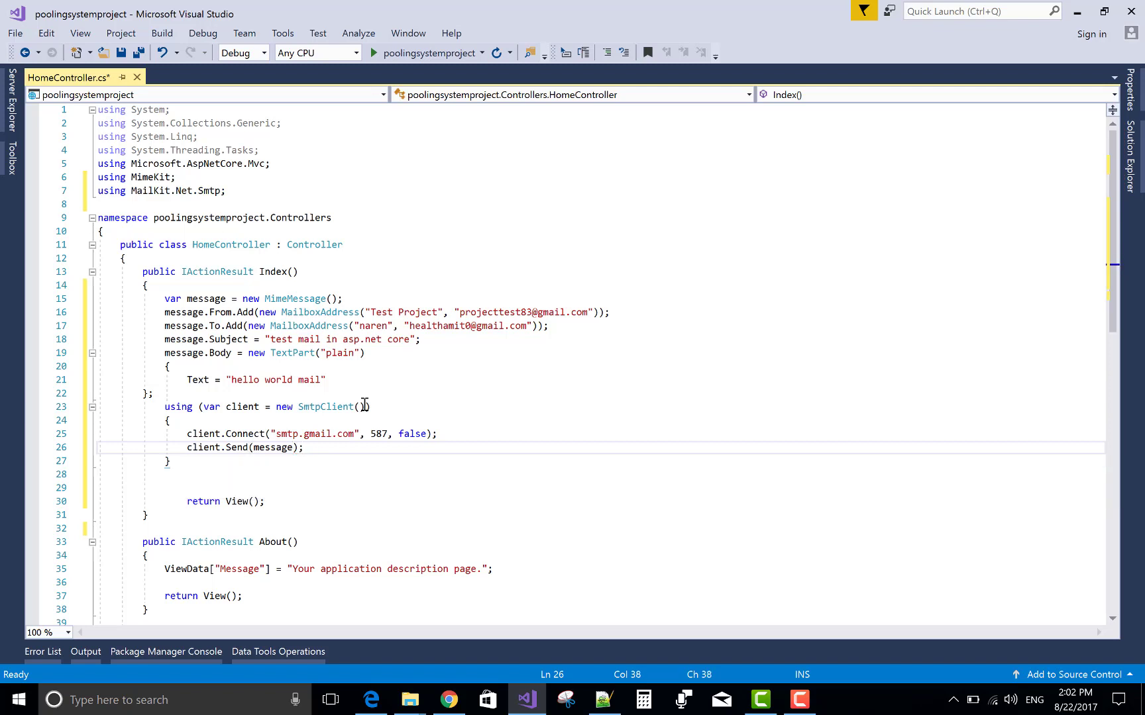
{"action": "key", "text": "Return"}
{"action": "type", "text": "cl"}
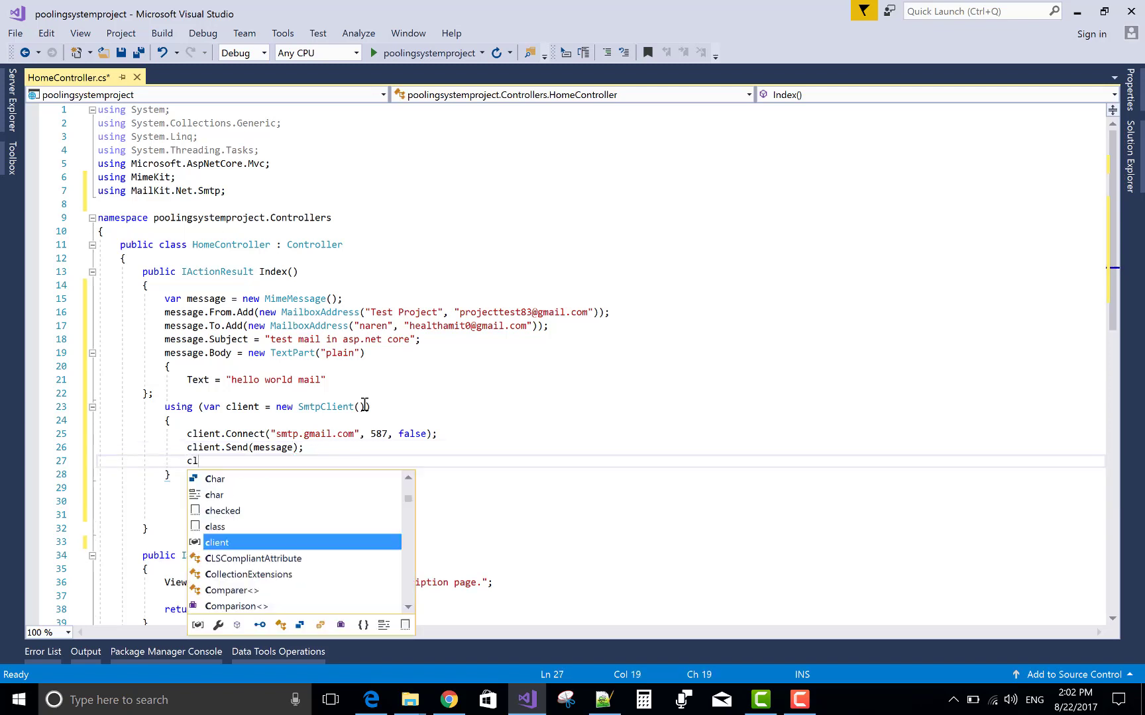
{"action": "type", "text": "i"}
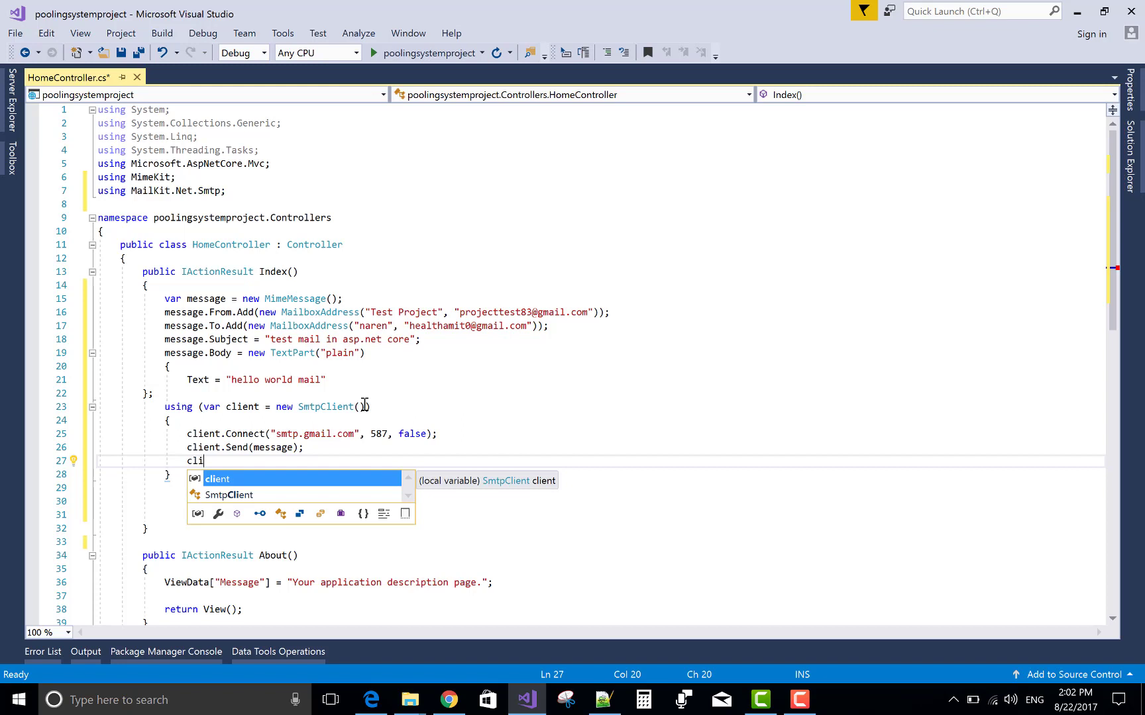
Add client.Disconnect(true); after the Send call
{"action": "key", "text": "Tab"}
{"action": "type", "text": "."}
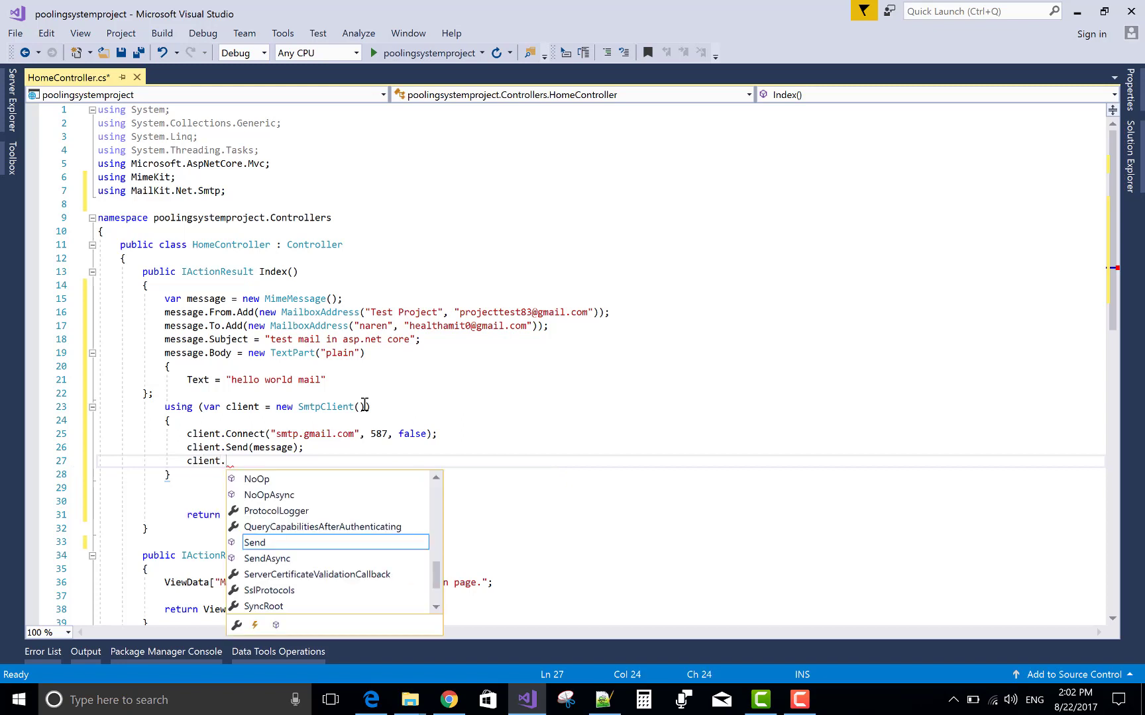
{"action": "type", "text": "dis"}
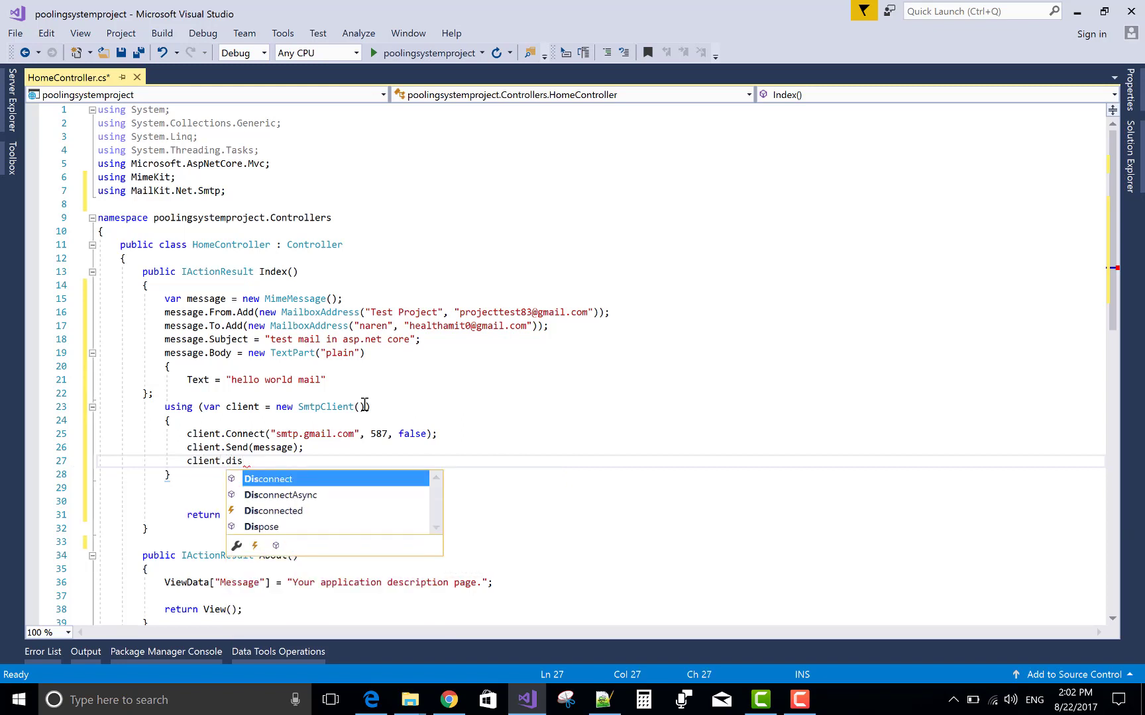
{"action": "key", "text": "Tab"}
{"action": "type", "text": "("}
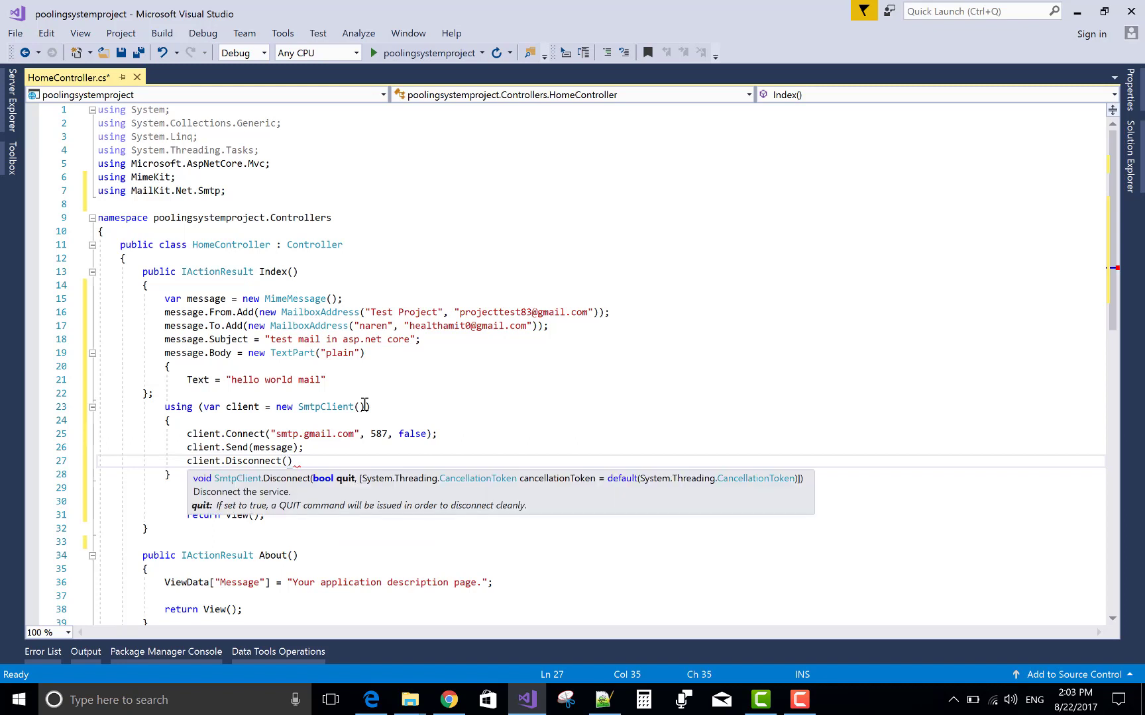
{"action": "type", "text": "true"}
{"action": "left_click", "coordinate": [444, 435]}
{"action": "left_click", "coordinate": [324, 460]}
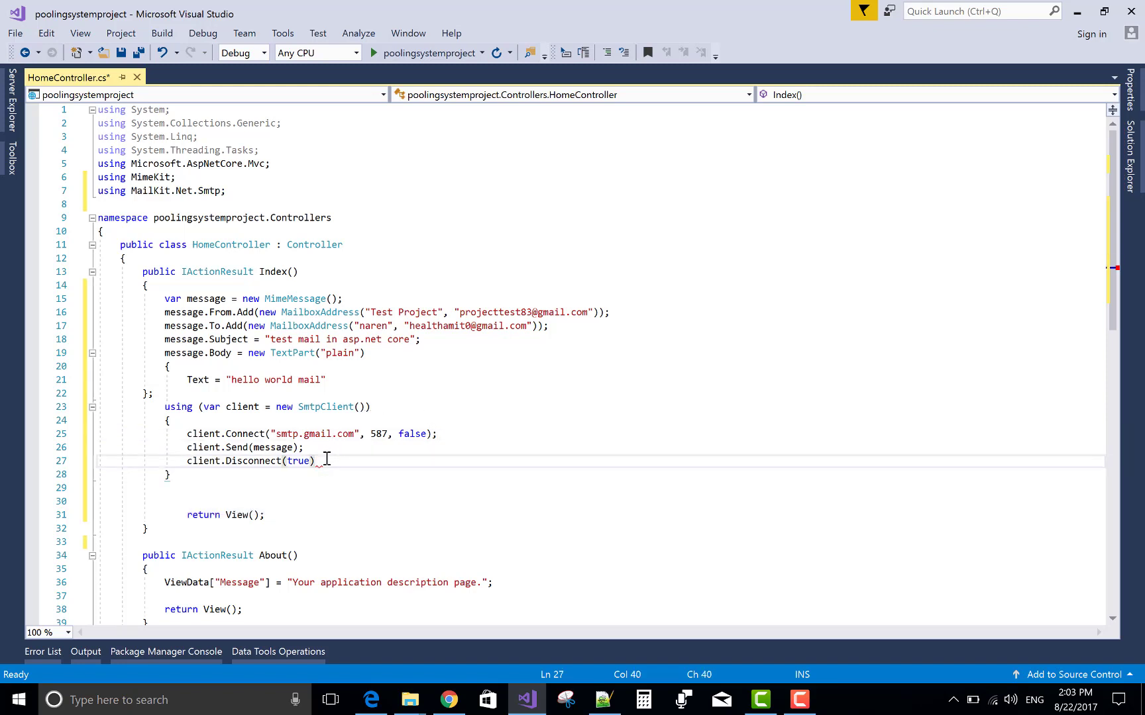
{"action": "type", "text": ";"}
{"action": "left_click", "coordinate": [331, 450]}
{"action": "key", "text": "Return"}
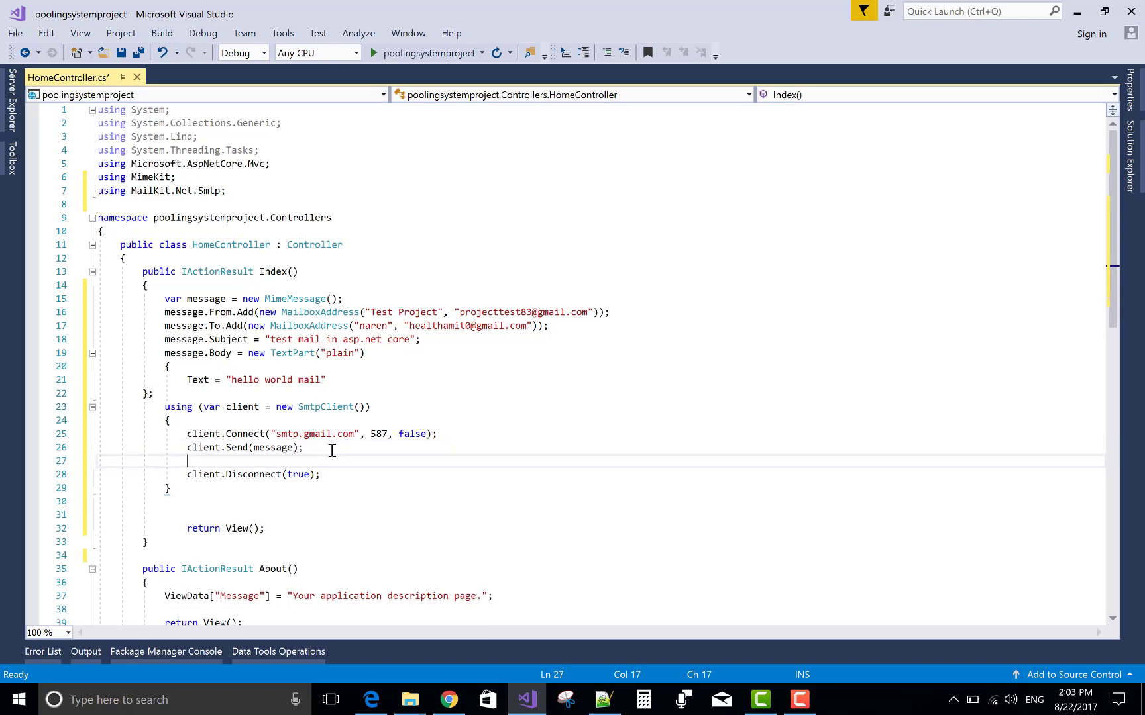
{"action": "left_click", "coordinate": [447, 433]}
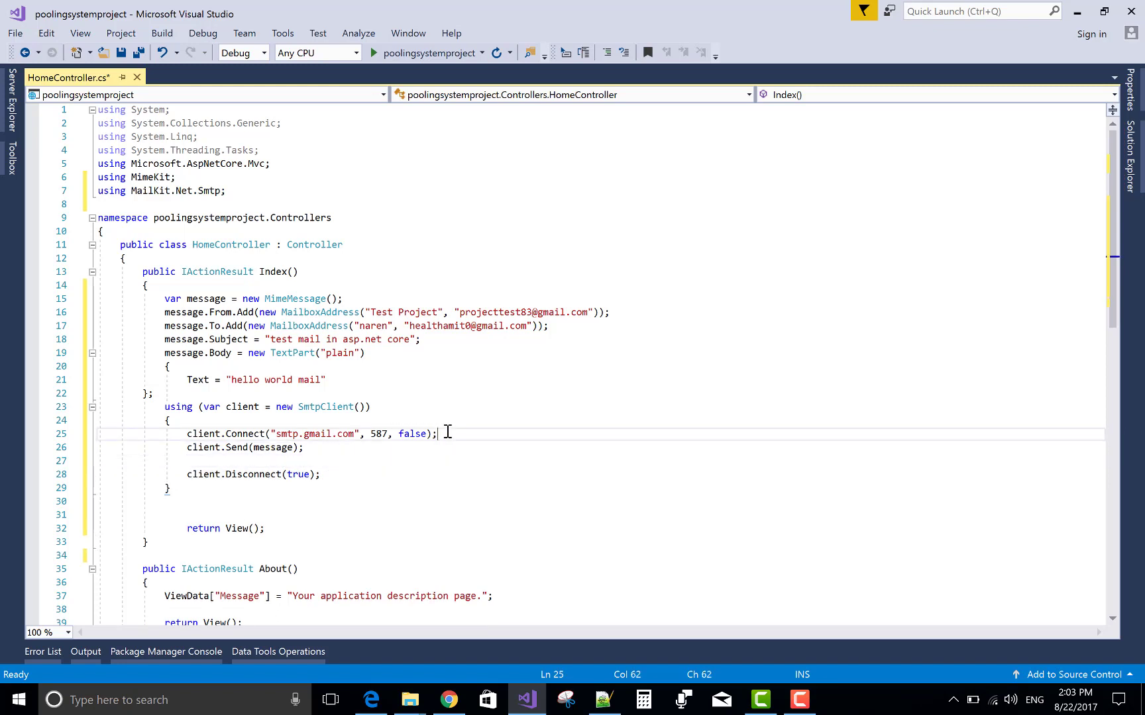
Start client.Authenticate( after Connect, showing the username-and-password overload 2 of 4
{"action": "key", "text": "Return"}
{"action": "type", "text": "client"}
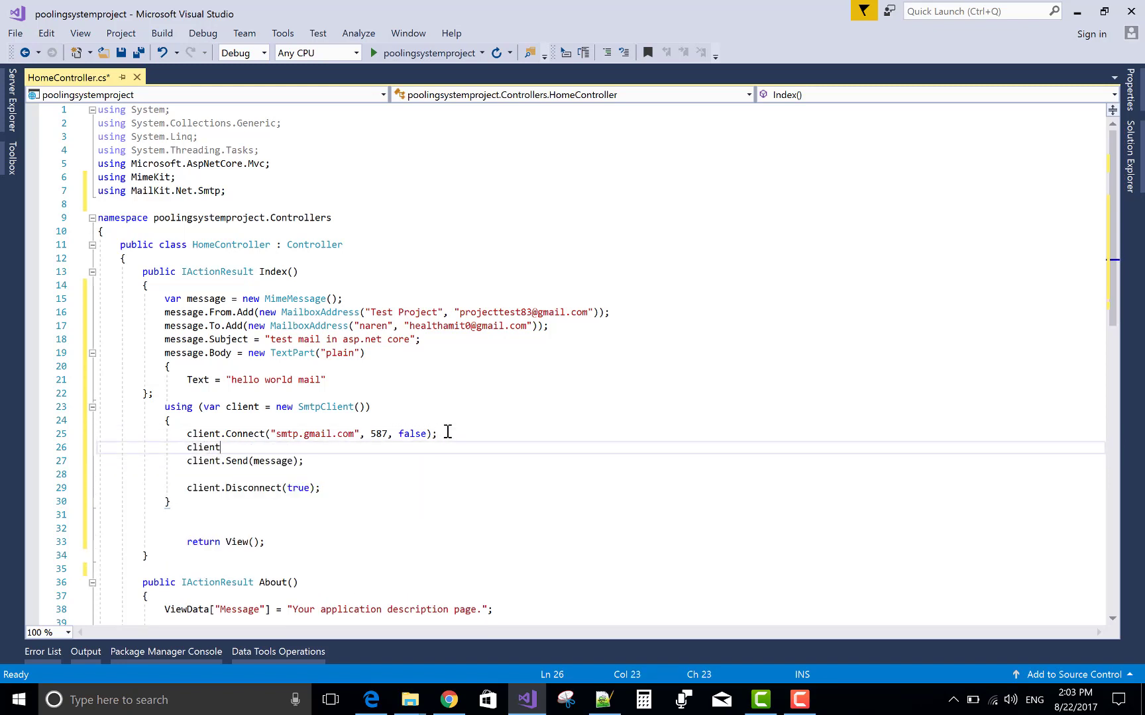
{"action": "type", "text": "."}
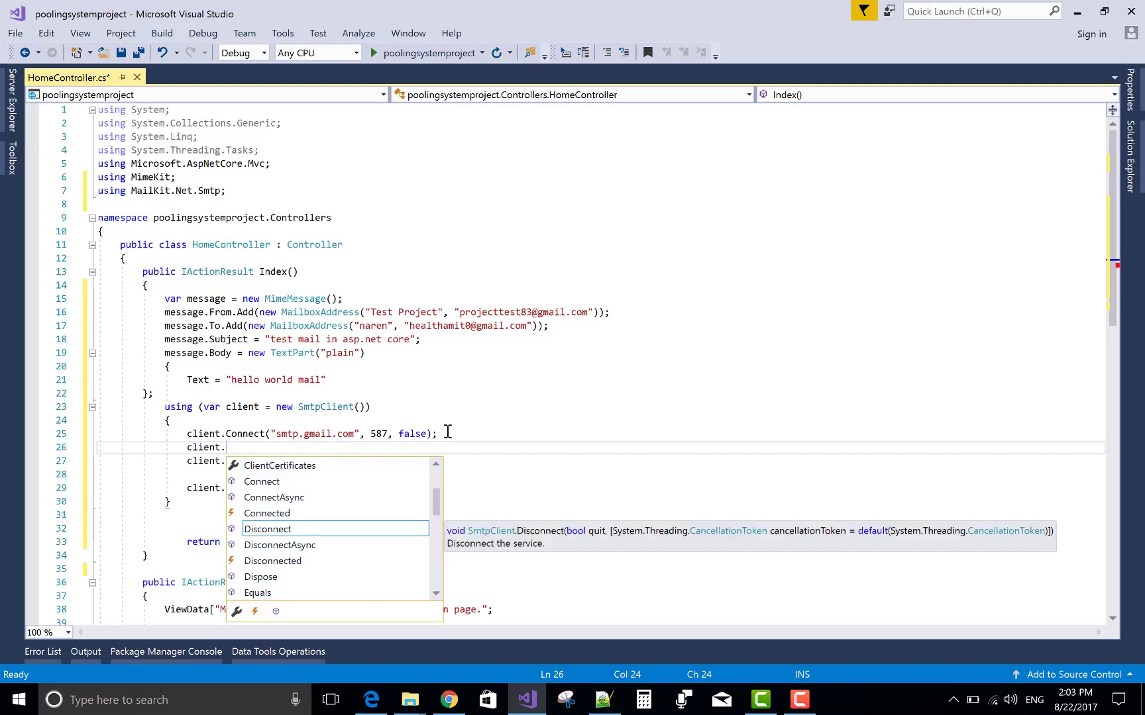
{"action": "type", "text": "a"}
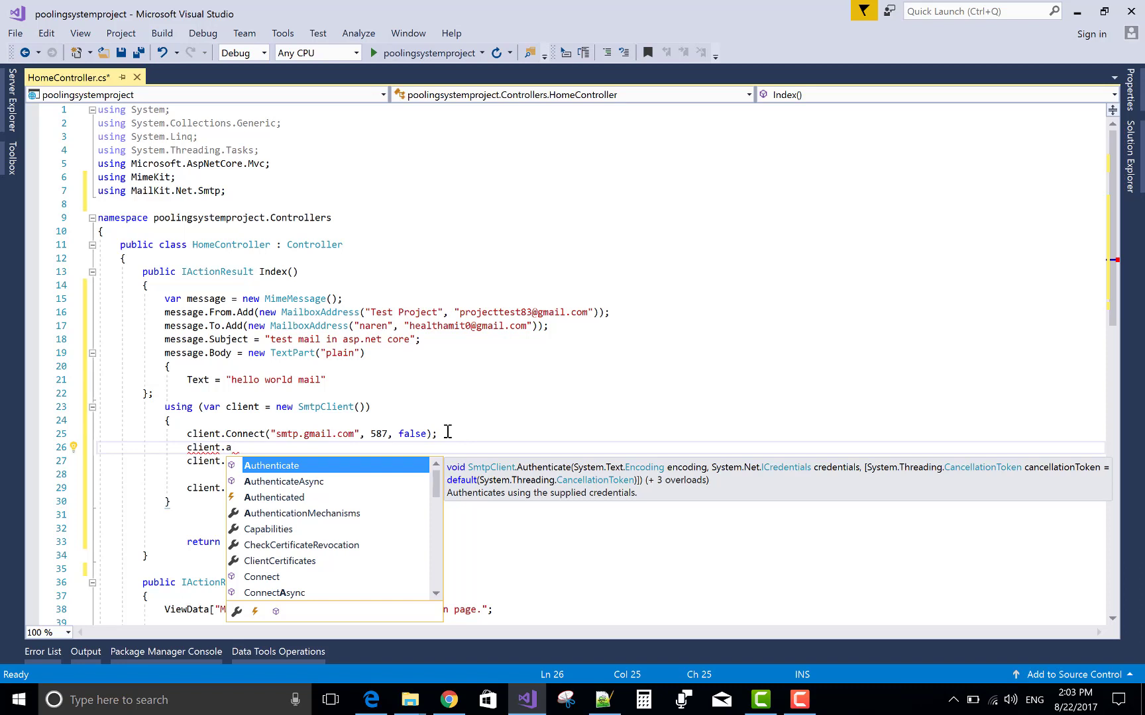
{"action": "key", "text": "Tab"}
{"action": "type", "text": "("}
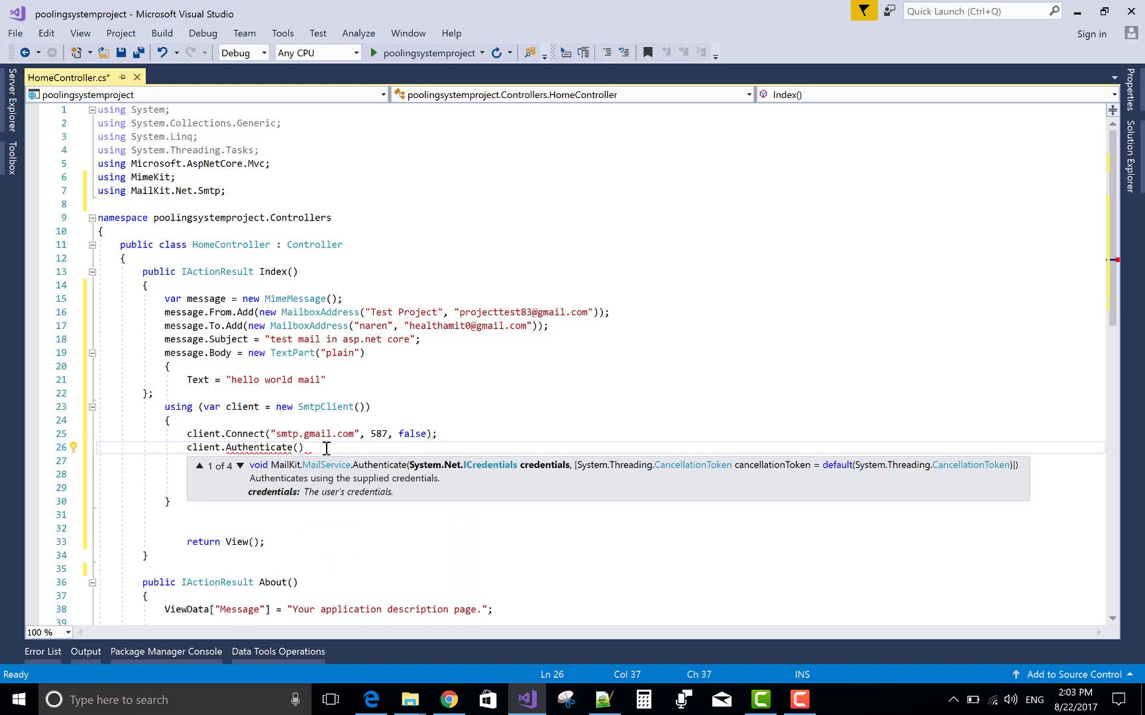
{"action": "left_click", "coordinate": [241, 467]}
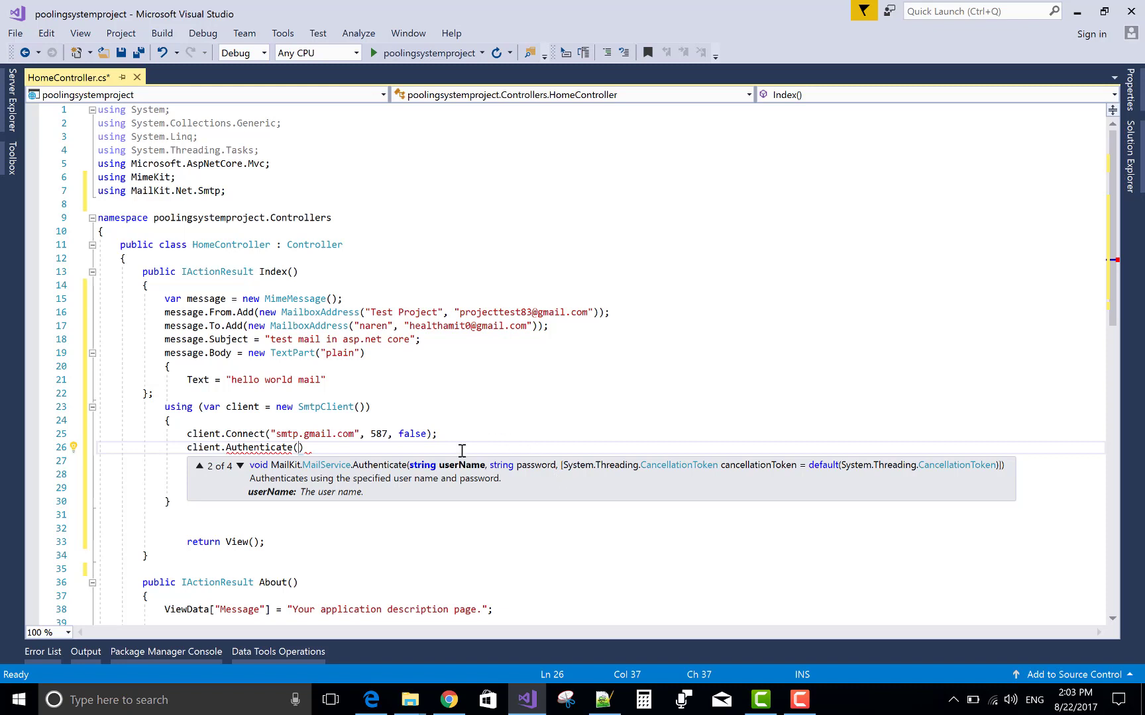
{"action": "type", "text": "\""}
Copy the sender's Gmail address from line 16 into the Authenticate call
{"action": "left_click", "coordinate": [543, 312]}
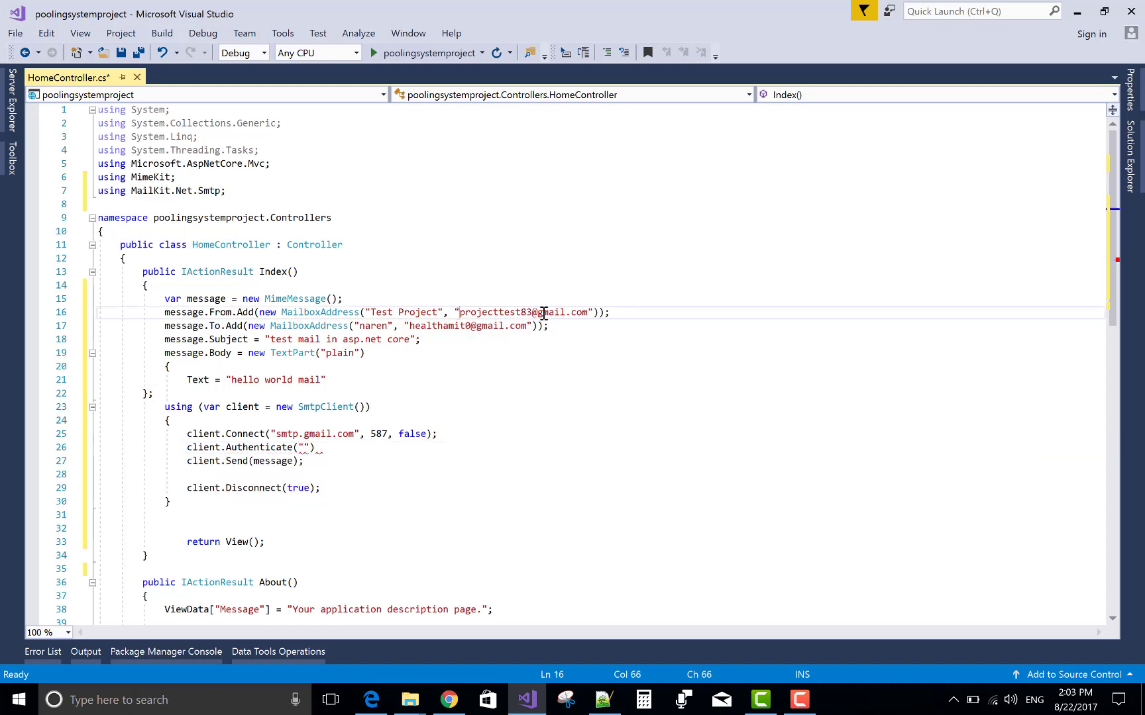
{"action": "left_click_drag", "start_coordinate": [454, 314], "coordinate": [594, 314]}
{"action": "key", "text": "ctrl+c"}
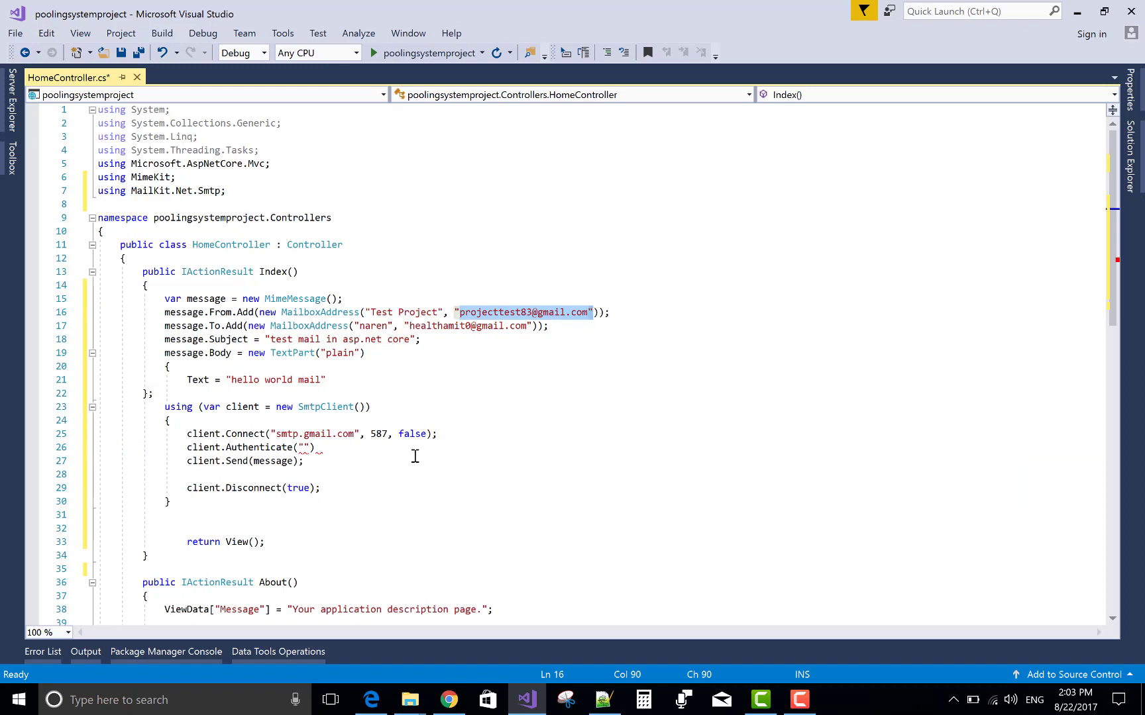
{"action": "left_click", "coordinate": [304, 447]}
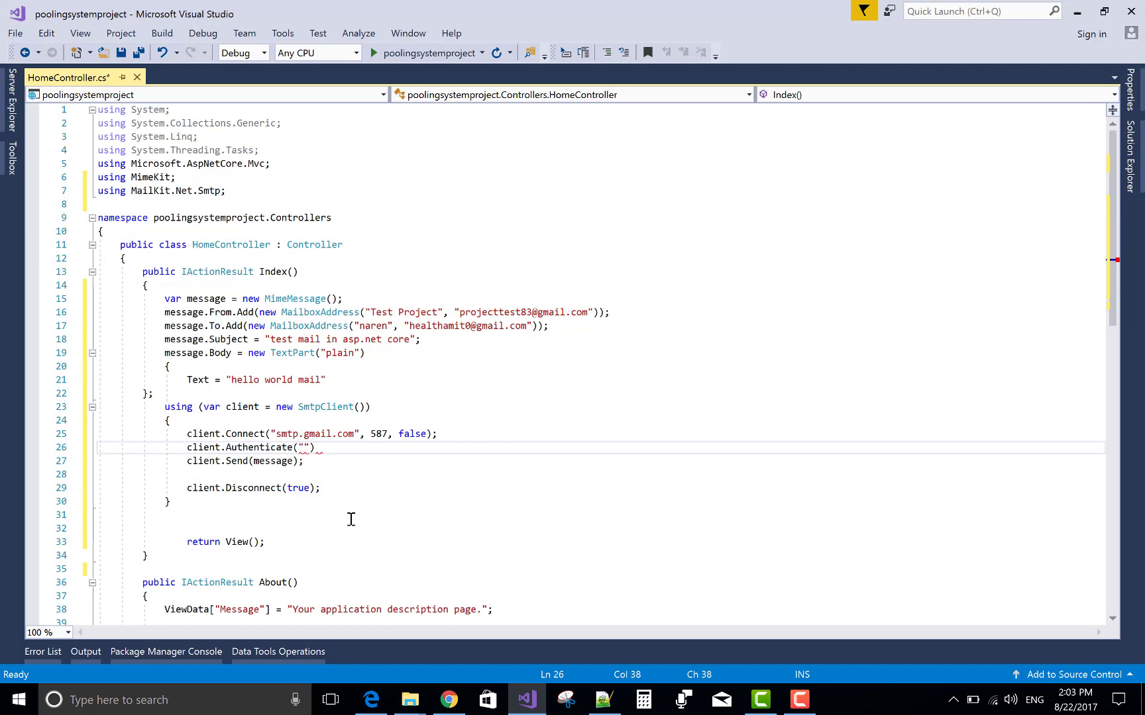
{"action": "key", "text": "ctrl+v"}
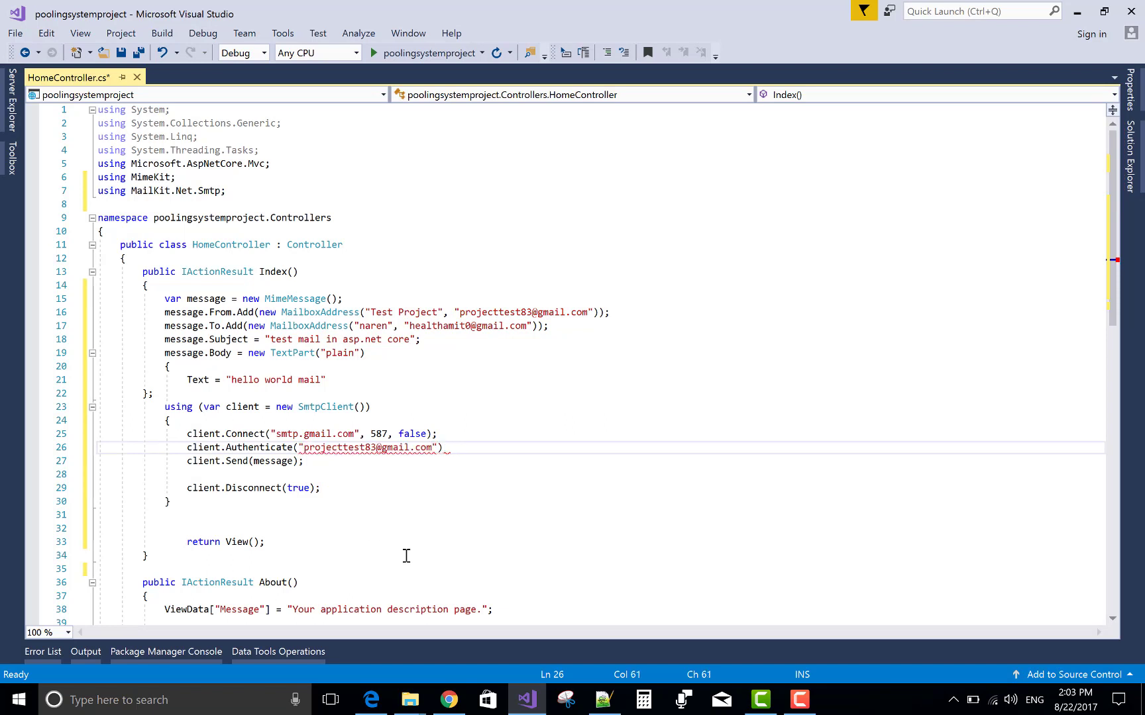
{"action": "type", "text": ","}
{"action": "key", "text": "End"}
{"action": "key", "text": "Return"}
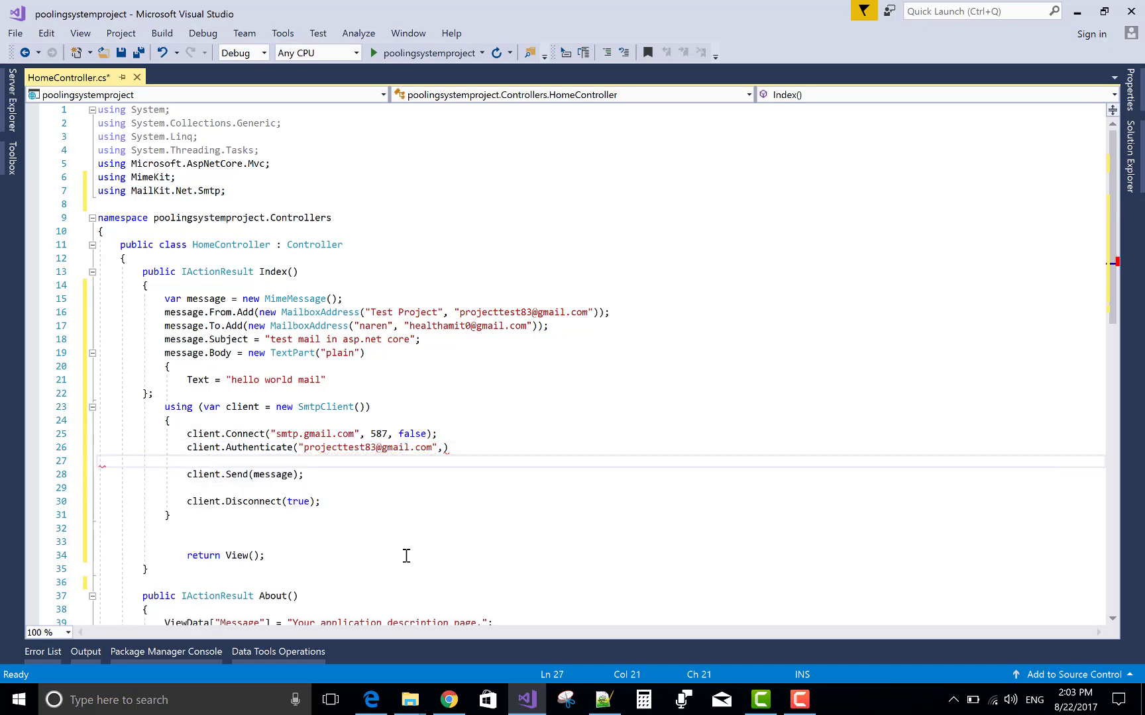
{"action": "left_click", "coordinate": [446, 449]}
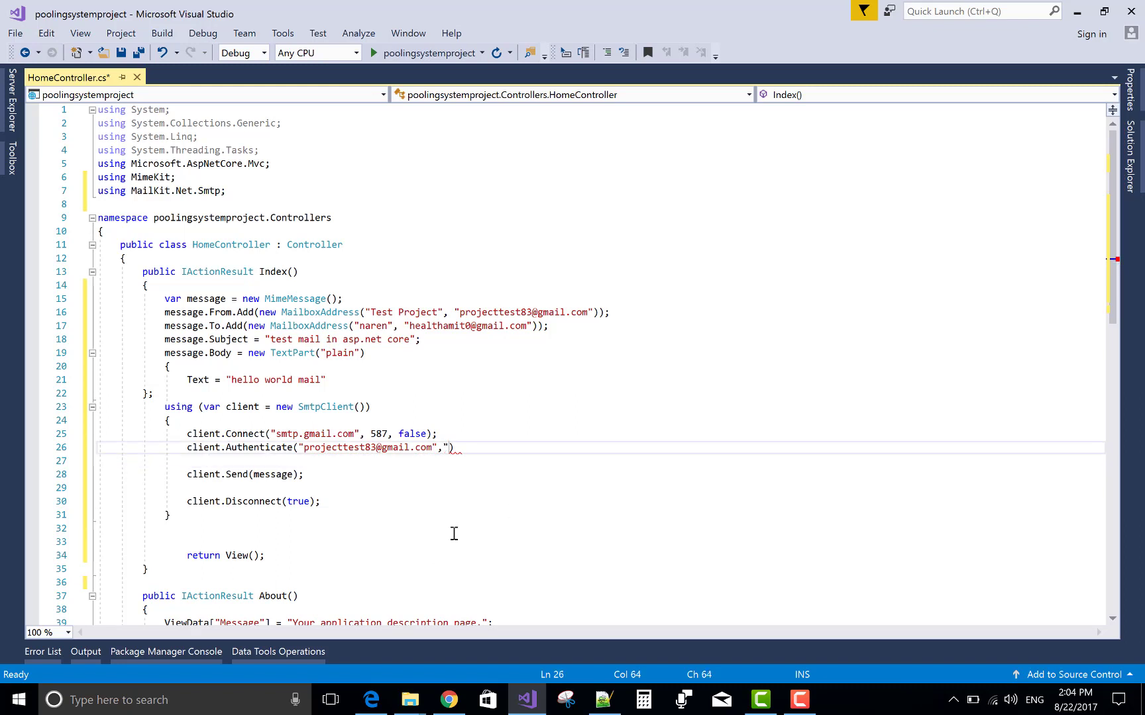
{"action": "key", "text": "End"}
{"action": "key", "text": "Return"}
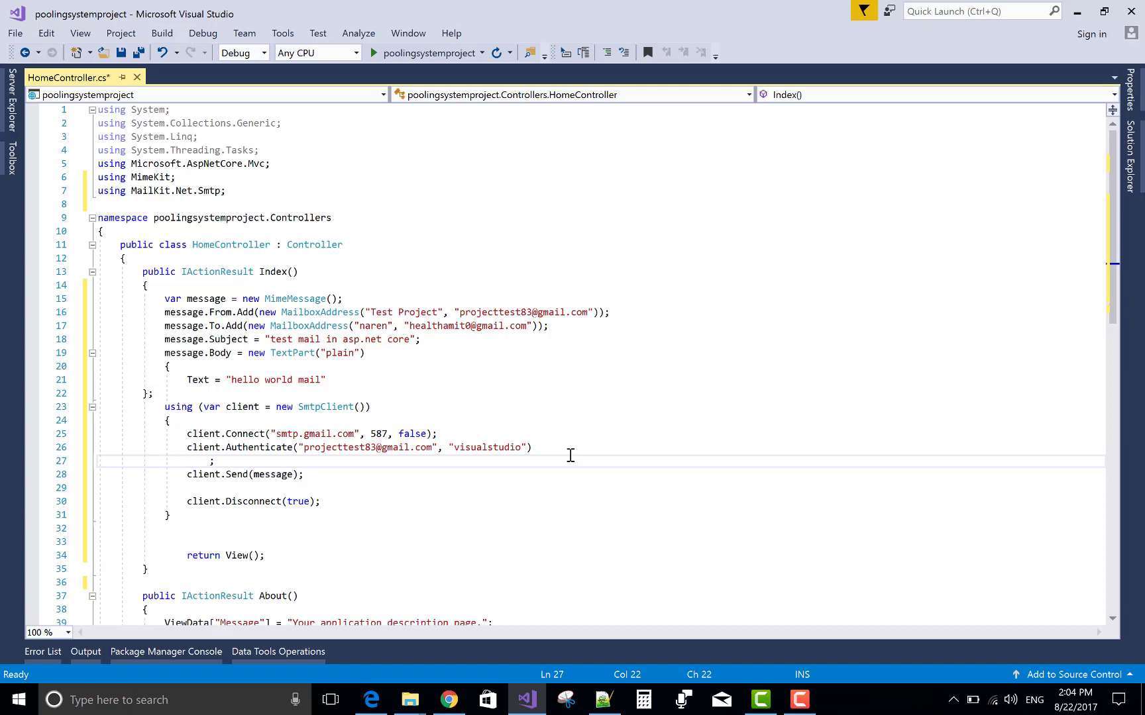
{"action": "key", "text": "BackSpace"}
{"action": "left_click", "coordinate": [547, 447]}
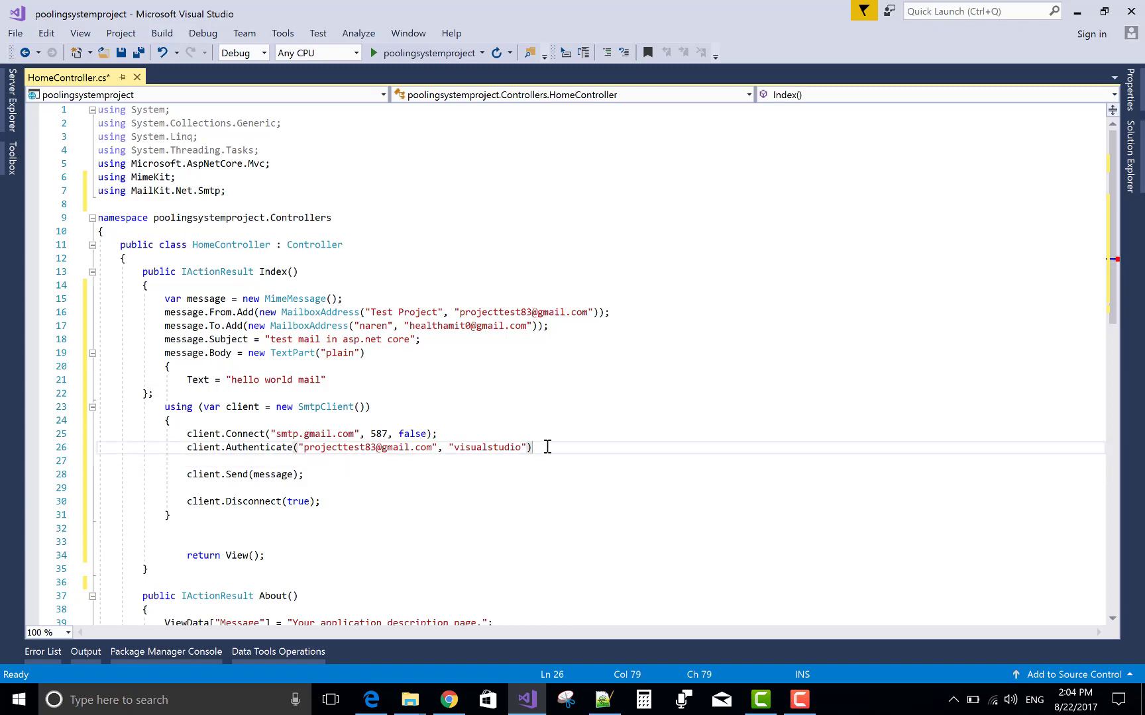
{"action": "type", "text": ";"}
{"action": "left_click", "coordinate": [540, 514]}
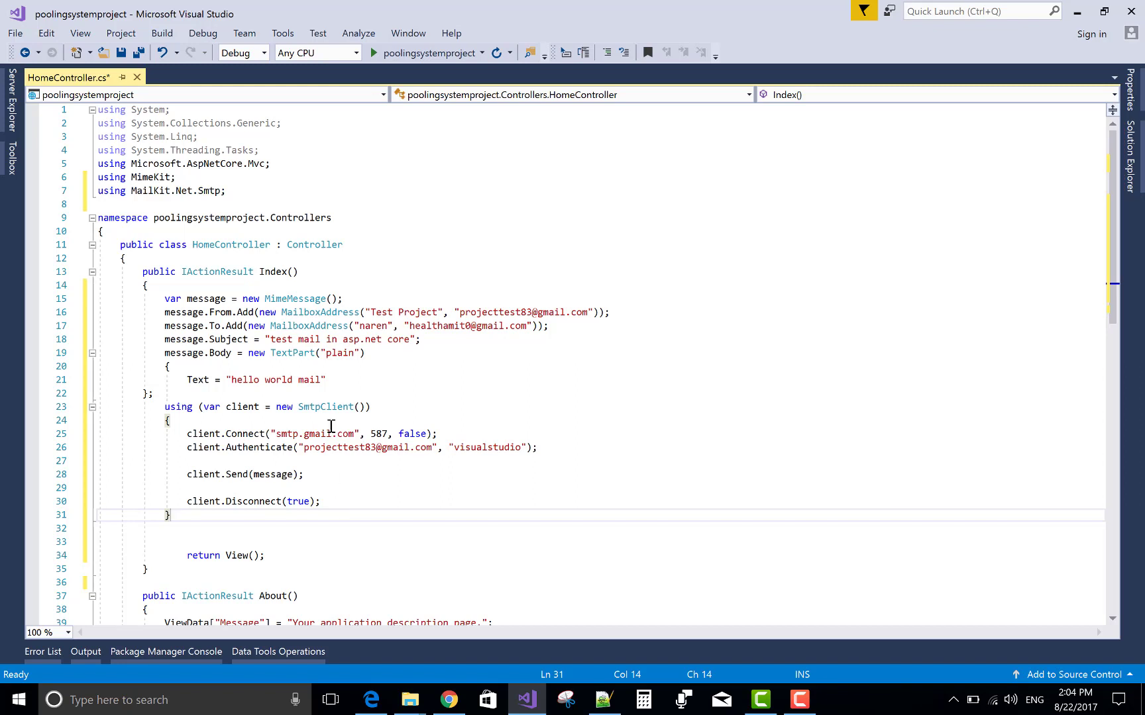
Save all files and launch the web app with IIS Express
{"action": "left_click", "coordinate": [121, 53]}
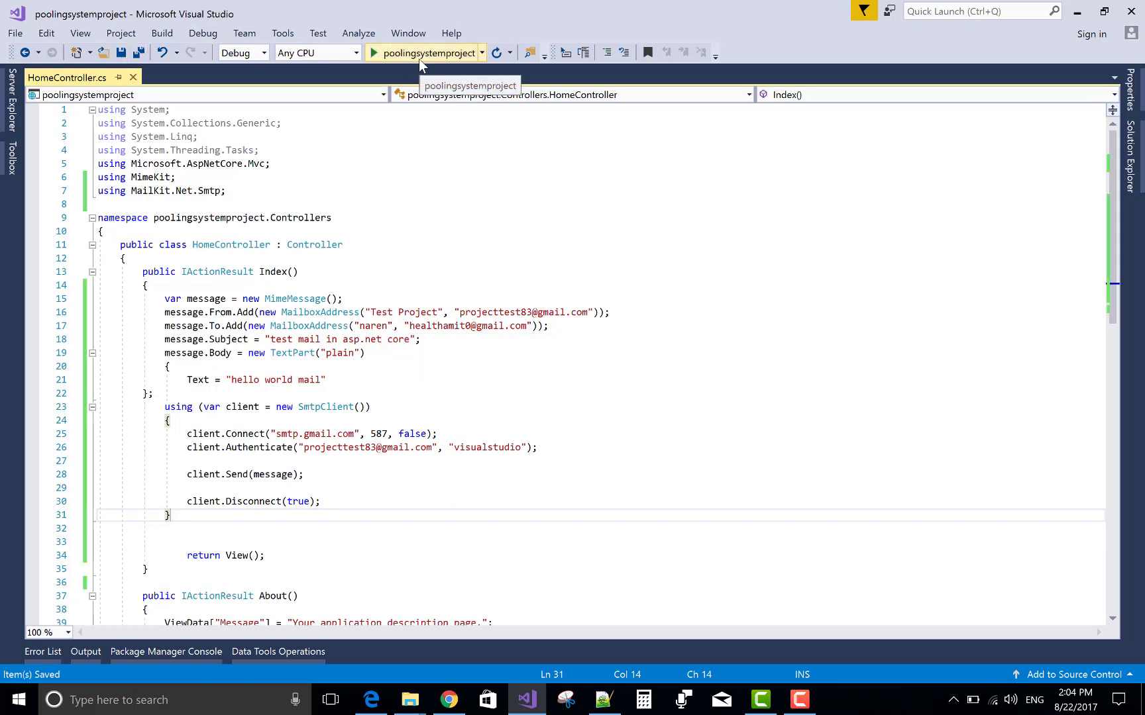
{"action": "left_click", "coordinate": [418, 59]}
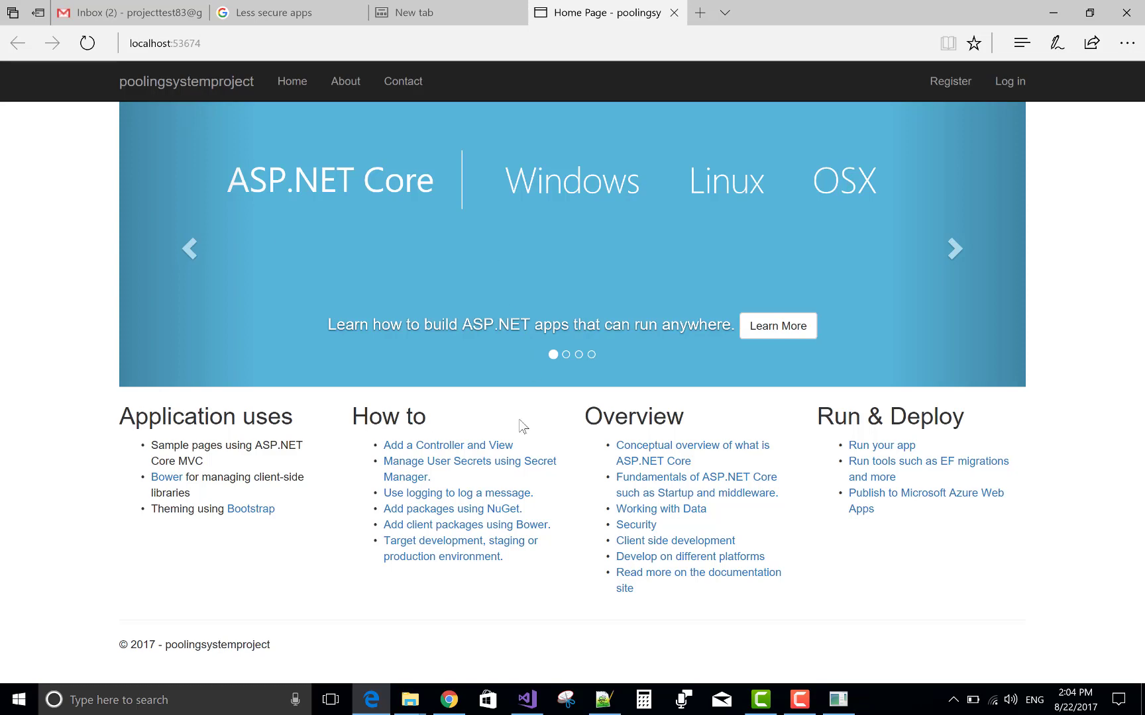
Check Gmail for the 'test mail in asp.net core' email, then return to Visual Studio
{"action": "left_click", "coordinate": [449, 700]}
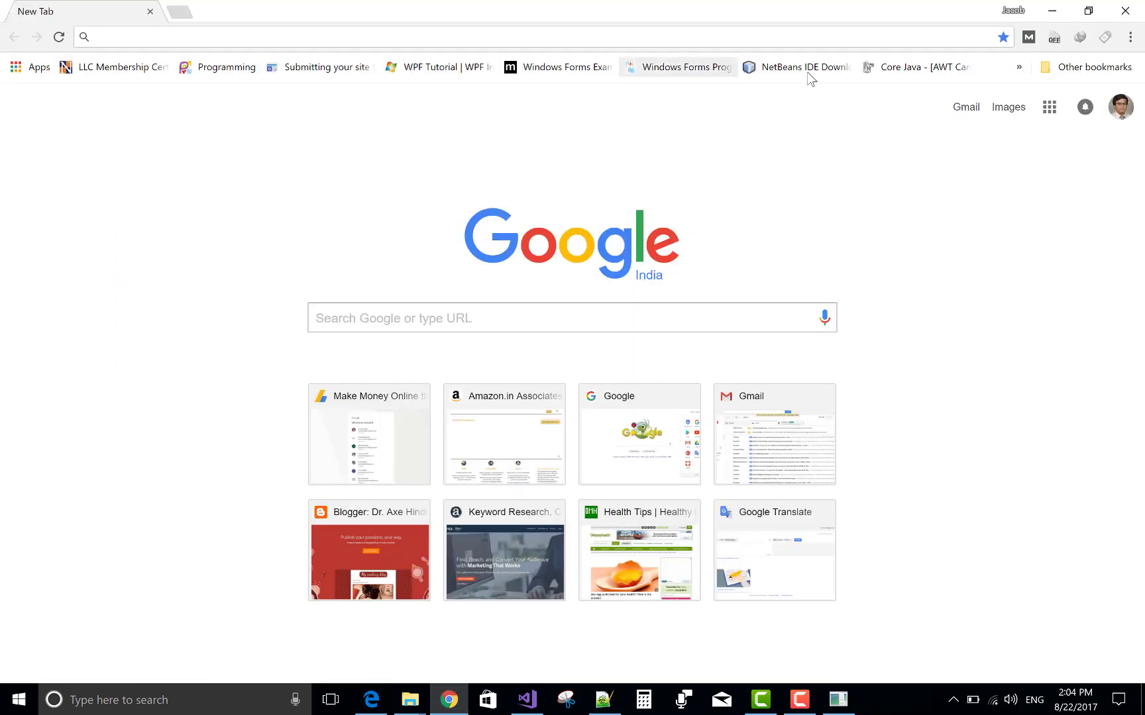
{"action": "left_click", "coordinate": [1049, 107]}
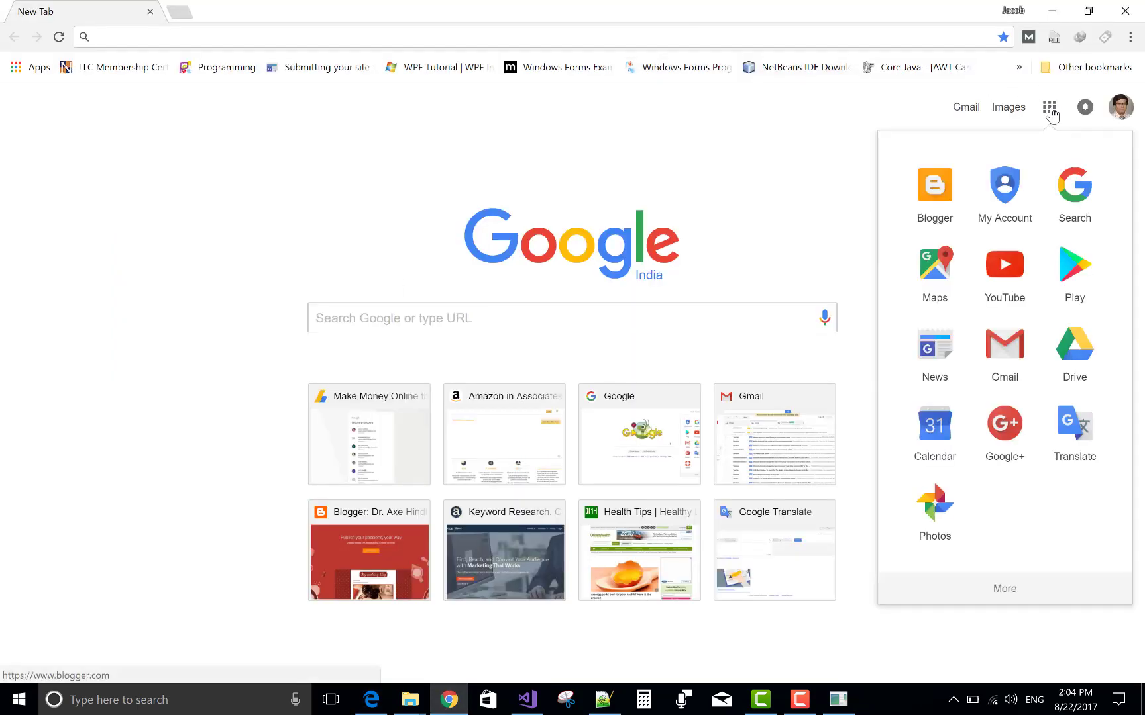
{"action": "left_click", "coordinate": [1006, 367]}
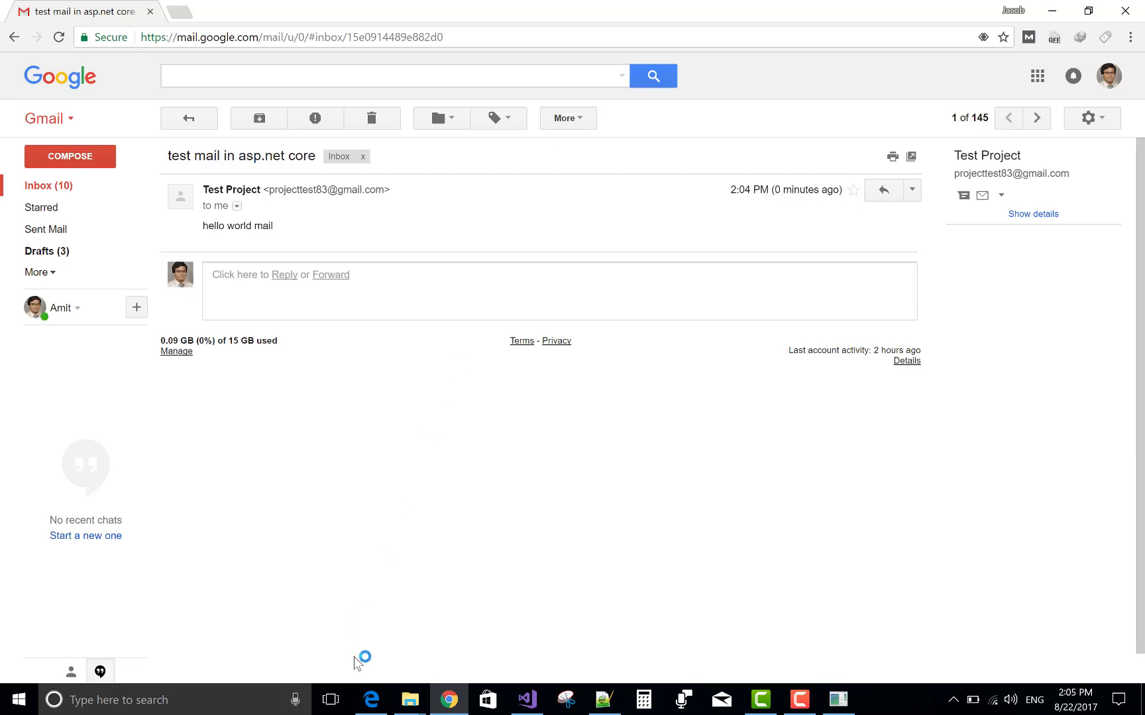
{"action": "left_click", "coordinate": [371, 700]}
{"action": "left_click", "coordinate": [528, 700]}
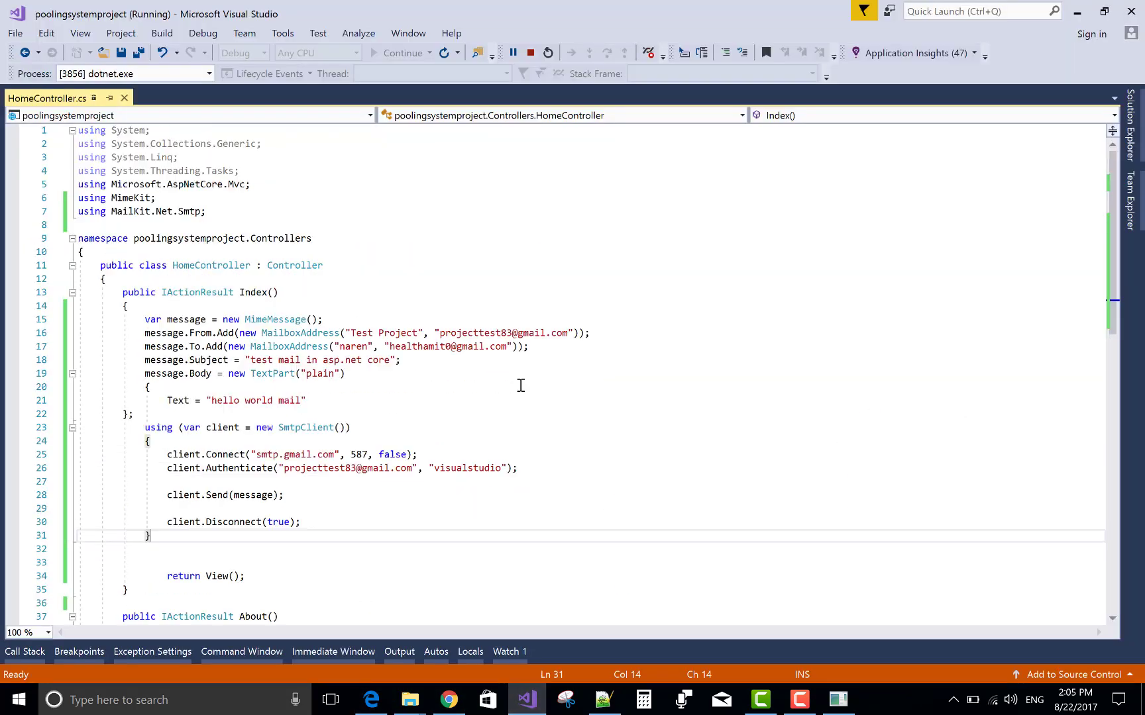
{"action": "scroll", "coordinate": [519, 386], "scroll_direction": "down", "scroll_amount": 10}
{"action": "scroll", "coordinate": [520, 385], "scroll_direction": "up", "scroll_amount": 1}
{"action": "scroll", "coordinate": [520, 385], "scroll_direction": "up", "scroll_amount": 7}
{"action": "scroll", "coordinate": [519, 386], "scroll_direction": "up", "scroll_amount": 2}
Stop debugging the running web app
{"action": "left_click", "coordinate": [531, 53]}
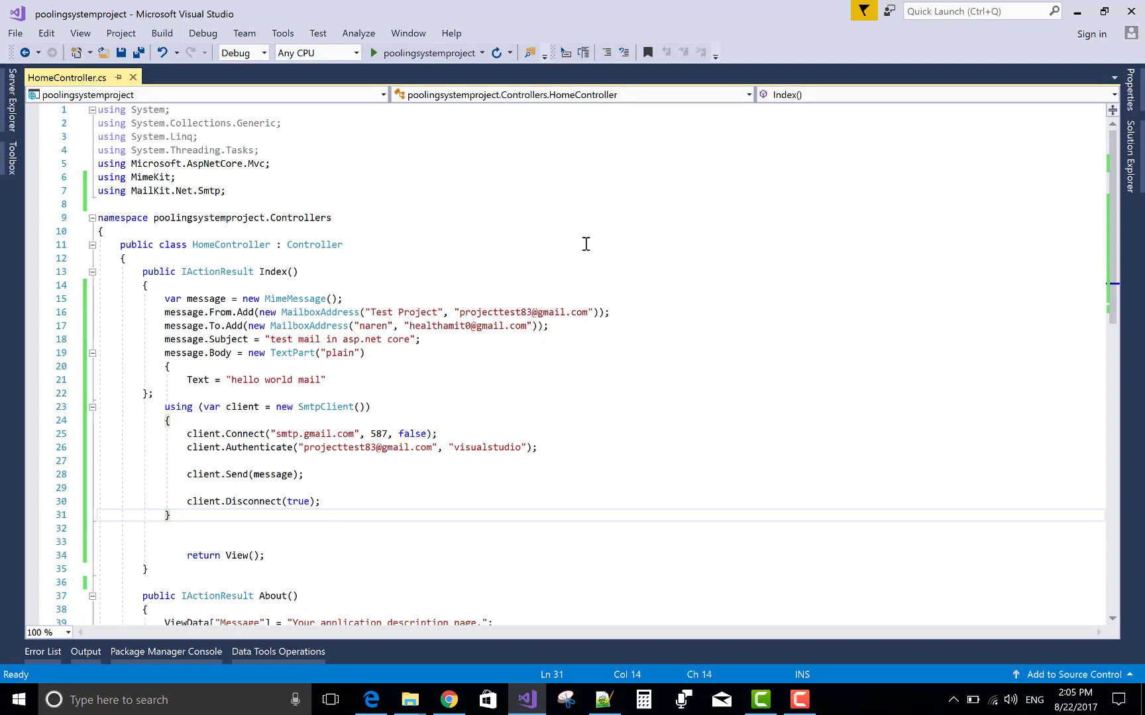